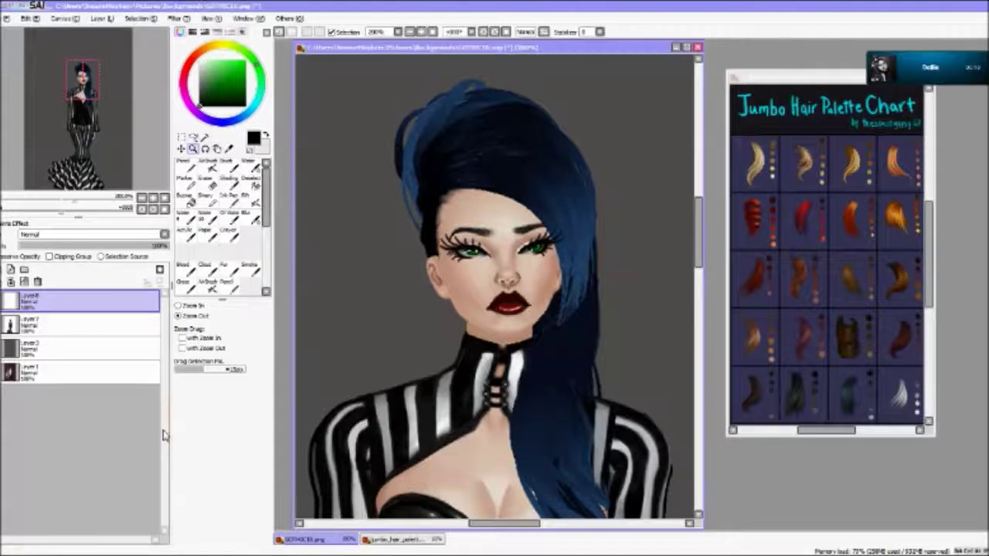
Step: Enlarge and zoom the hair palette chart to the ginger lock and sample its darkest red-brown swatch
click(979, 61)
drag(935, 318, 988, 318)
click(186, 307)
click(967, 216)
click(968, 216)
click(967, 217)
click(229, 148)
click(931, 151)
Step: Cover the blue hair on the crown and front sweep with flat red-brown using the Marker brush
click(186, 183)
click(330, 49)
click(236, 466)
click(236, 483)
click(236, 466)
drag(429, 203, 543, 218)
mouse_move(503, 183)
mouse_down()
mouse_move(553, 236)
mouse_move(553, 335)
mouse_up()
mouse_move(433, 192)
mouse_down()
mouse_move(490, 176)
mouse_move(483, 124)
mouse_move(558, 129)
mouse_up()
key(])
mouse_move(496, 132)
mouse_down()
mouse_move(541, 170)
mouse_move(556, 348)
mouse_up()
drag(494, 116, 553, 156)
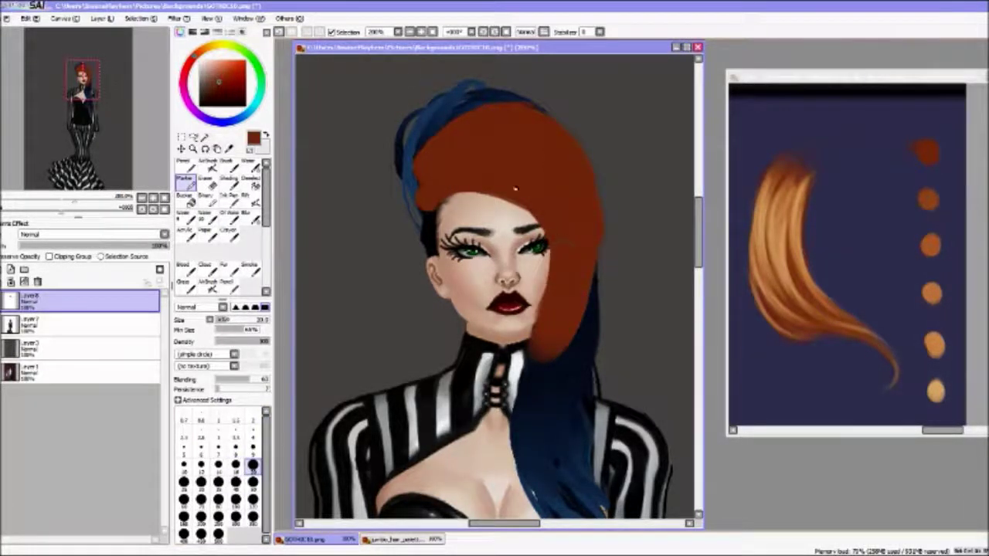
Step: Paint long wavy red-brown locks down over the chest with the Pencil at size 16
scroll(474, 140, down, 5)
click(184, 165)
click(236, 503)
mouse_move(535, 159)
mouse_down()
mouse_move(511, 246)
mouse_move(546, 419)
mouse_up()
mouse_move(581, 77)
mouse_down()
mouse_move(597, 193)
mouse_move(545, 386)
mouse_move(541, 479)
mouse_up()
mouse_move(587, 381)
mouse_down()
mouse_move(558, 494)
mouse_move(577, 431)
mouse_up()
Step: Add a new layer beneath the figure and paint the outer hair behind the shoulder in red-brown
click(77, 348)
click(11, 270)
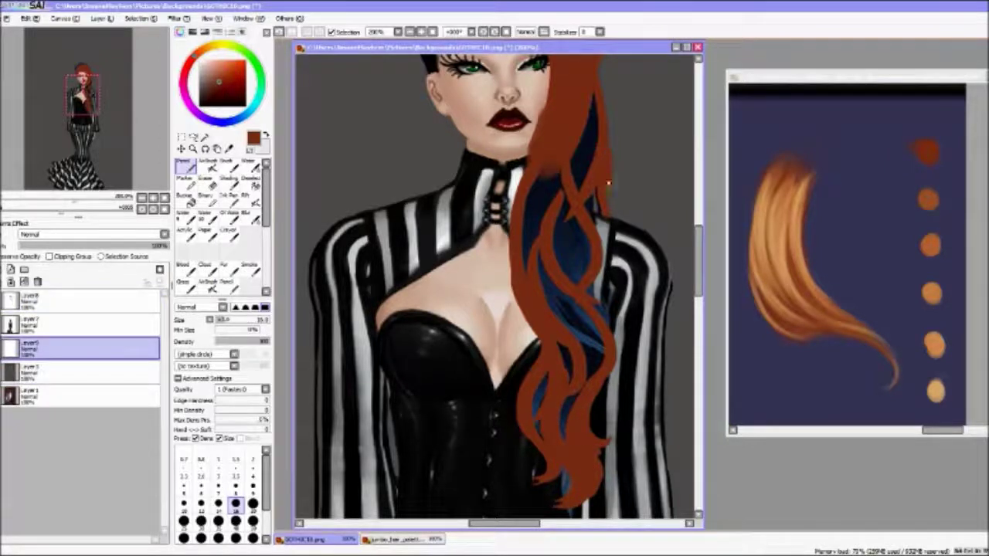
drag(606, 110, 614, 209)
Step: On the top hair layer, paint the hairline, a loose strand beside the ear and the bun in red-brown
drag(700, 247, 702, 227)
click(77, 302)
mouse_move(448, 141)
mouse_down()
mouse_move(529, 147)
mouse_move(524, 301)
mouse_up()
drag(423, 143, 429, 194)
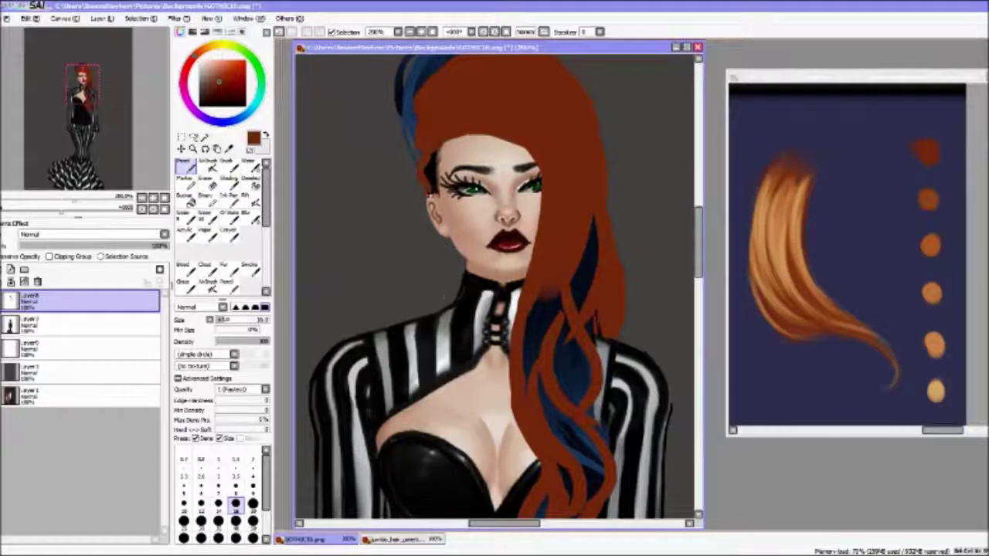
drag(434, 155, 435, 184)
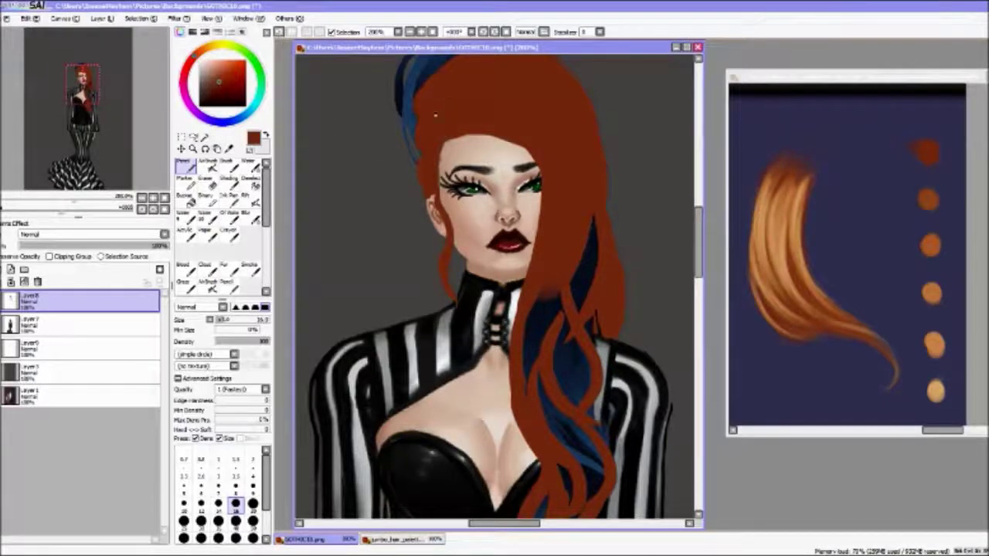
scroll(435, 114, up, 3)
drag(487, 114, 542, 126)
Step: Fill the remaining blue gaps in the long hair with red-brown and shape its wavy outer edges
scroll(553, 138, down, 8)
drag(590, 91, 567, 193)
mouse_move(536, 162)
mouse_down()
mouse_move(530, 206)
mouse_move(552, 292)
mouse_up()
mouse_move(570, 274)
mouse_down()
mouse_move(598, 191)
mouse_move(593, 288)
mouse_up()
drag(596, 295, 615, 352)
drag(558, 293, 570, 320)
drag(522, 149, 499, 262)
drag(499, 207, 510, 281)
mouse_move(540, 323)
mouse_down()
mouse_move(512, 359)
mouse_move(568, 434)
mouse_up()
drag(585, 371, 585, 317)
drag(610, 275, 616, 310)
drag(618, 306, 604, 391)
drag(608, 275, 613, 298)
drag(614, 213, 621, 306)
Step: Paint red-brown hair behind the neck on the layer beneath the figure
scroll(618, 294, up, 7)
scroll(603, 294, down, 3)
click(77, 348)
drag(449, 221, 461, 281)
click(116, 302)
click(130, 351)
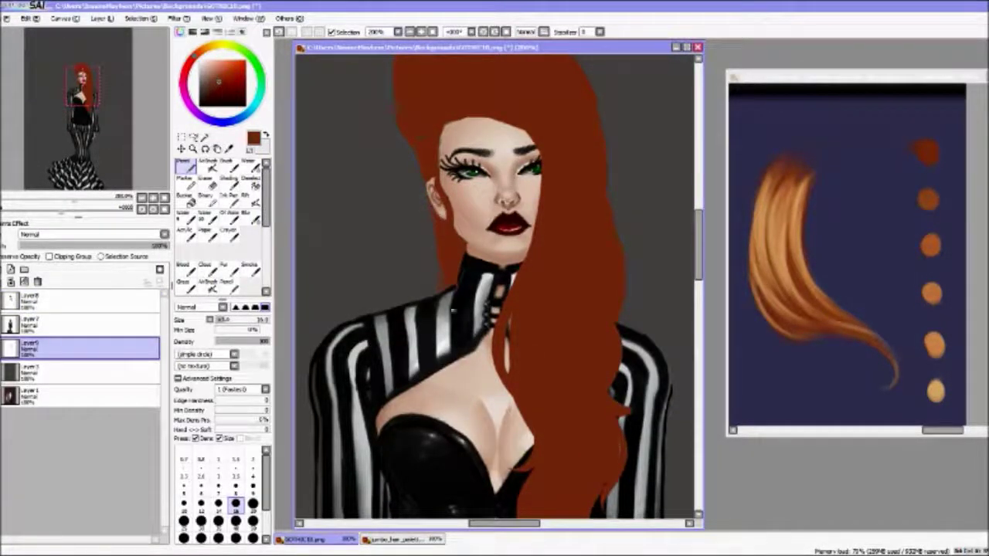
Step: Add a new top layer and set up a size 40 Marker in the palette's second swatch colour
click(77, 302)
click(11, 269)
right_click(928, 200)
click(185, 184)
click(236, 483)
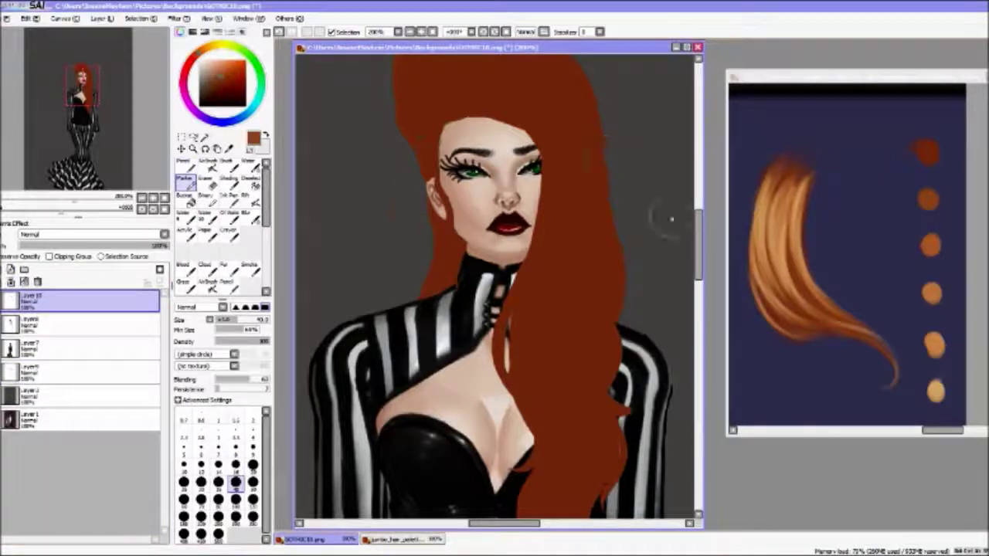
Step: Reduce the base hair layer's opacity and try broad size 40 Marker strokes over the crown
scroll(616, 159, up, 3)
click(106, 324)
click(116, 246)
click(108, 301)
mouse_move(423, 204)
mouse_down()
mouse_move(557, 255)
mouse_move(558, 337)
mouse_up()
drag(422, 182, 552, 216)
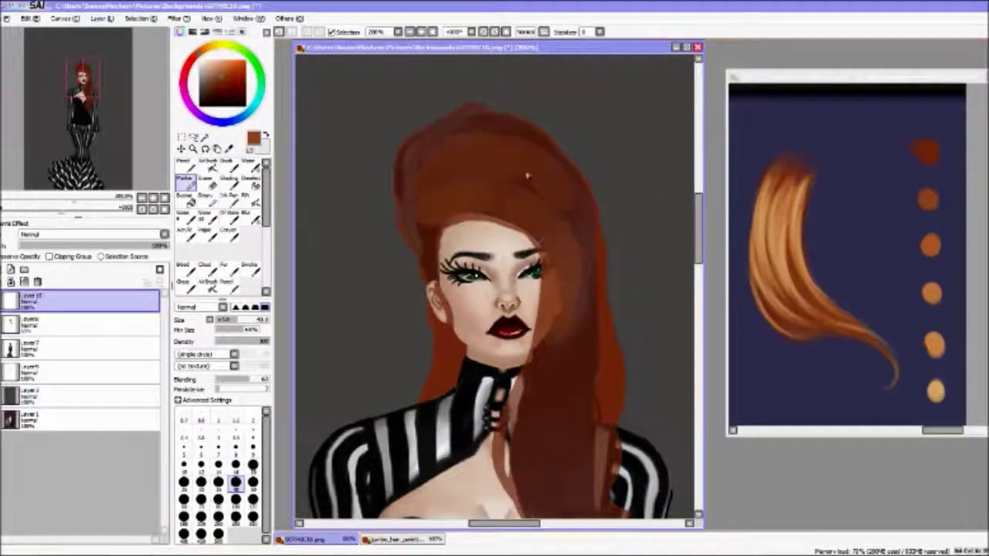
key(ctrl+z)
key(ctrl+z)
key(ctrl+z)
Step: Paint lighter brown strands over the crown, bun and ear area with the Marker at size 16
click(236, 466)
mouse_move(429, 216)
mouse_down()
mouse_move(526, 219)
mouse_move(560, 351)
mouse_move(544, 217)
mouse_up()
mouse_move(433, 185)
mouse_down()
mouse_move(552, 135)
mouse_move(572, 317)
mouse_move(564, 147)
mouse_up()
drag(541, 177, 579, 243)
mouse_move(440, 228)
mouse_down()
mouse_move(421, 238)
mouse_move(431, 277)
mouse_up()
drag(427, 145, 414, 240)
mouse_move(403, 185)
mouse_down()
mouse_move(469, 106)
mouse_move(448, 140)
mouse_up()
drag(514, 116, 439, 144)
Step: Continue the lighter brown strands down the front sweep and long wavy lengths to the tips
drag(701, 228, 703, 267)
drag(534, 103, 502, 188)
drag(504, 136, 531, 244)
drag(524, 231, 561, 340)
mouse_move(545, 96)
mouse_down()
mouse_move(557, 273)
mouse_move(550, 220)
mouse_up()
drag(550, 203, 601, 332)
drag(547, 74, 587, 317)
drag(576, 58, 534, 360)
drag(534, 325, 557, 425)
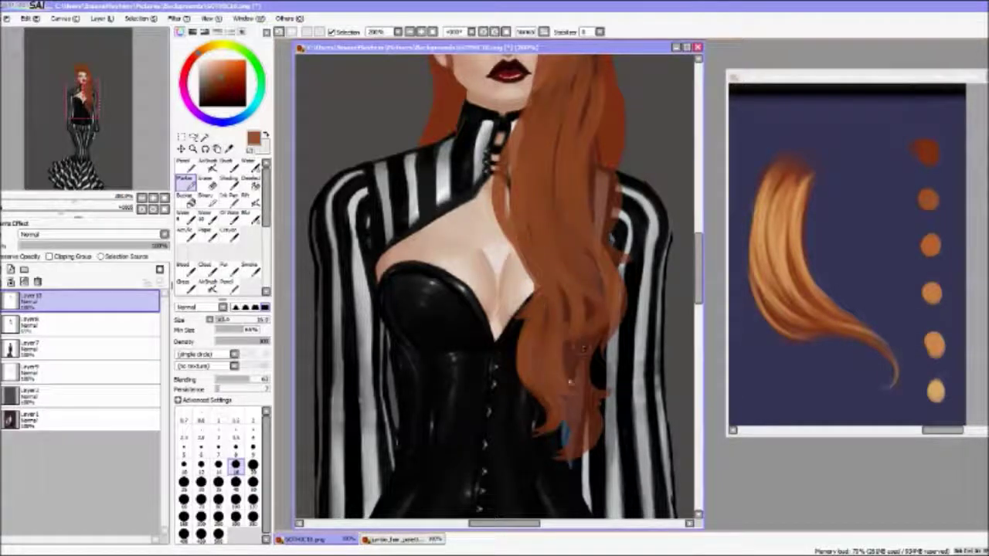
drag(572, 340, 591, 433)
drag(700, 267, 700, 244)
mouse_move(596, 126)
mouse_down()
mouse_move(592, 291)
mouse_move(609, 390)
mouse_up()
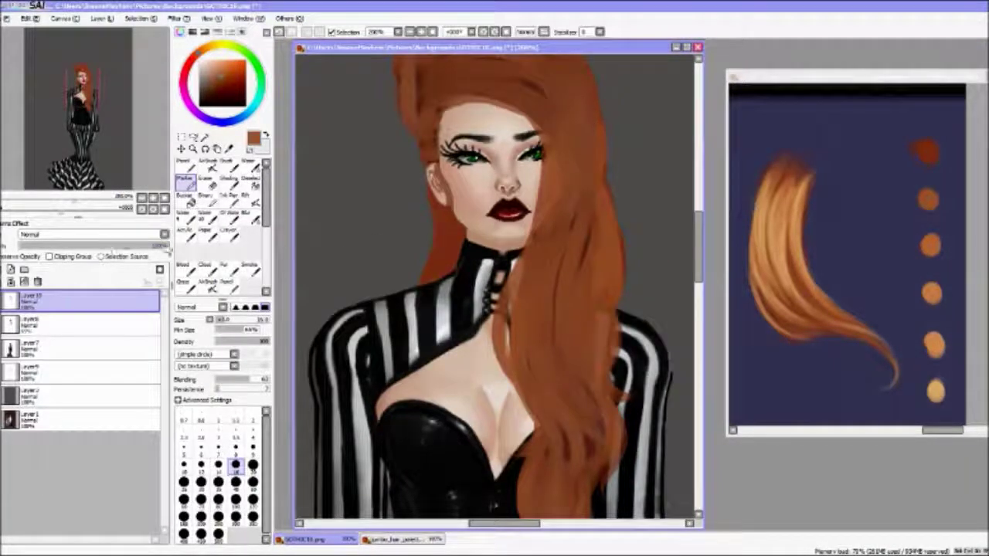
Step: Lower the opacity of the lighter strand layer and add a new layer directly beneath the figure
click(60, 245)
click(86, 377)
click(11, 269)
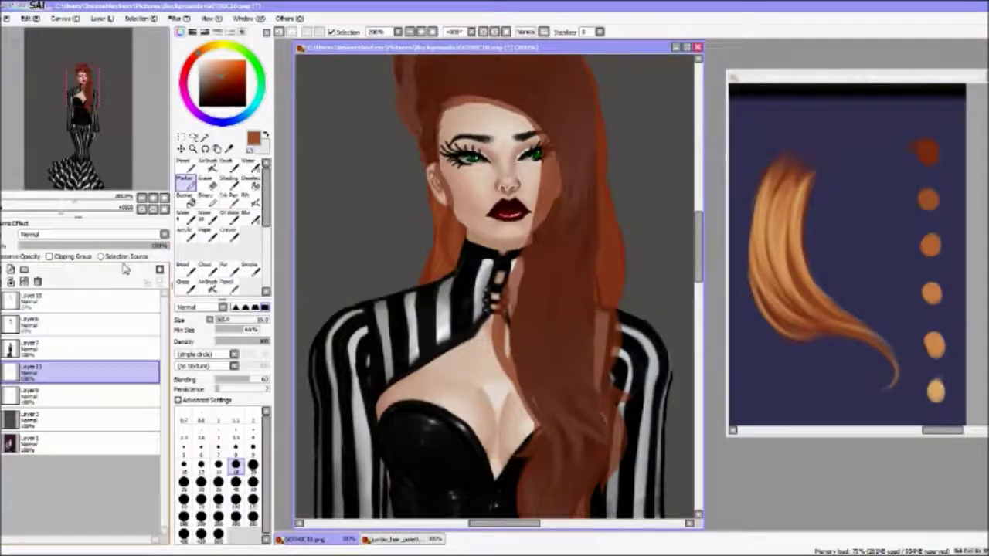
Step: Restore the base hair layer to full opacity and lower the opacity of the strand layer beneath the figure
click(120, 300)
click(236, 449)
click(116, 373)
mouse_move(163, 247)
mouse_down()
mouse_move(92, 246)
mouse_move(166, 246)
mouse_up()
click(102, 332)
click(48, 377)
drag(91, 245, 61, 246)
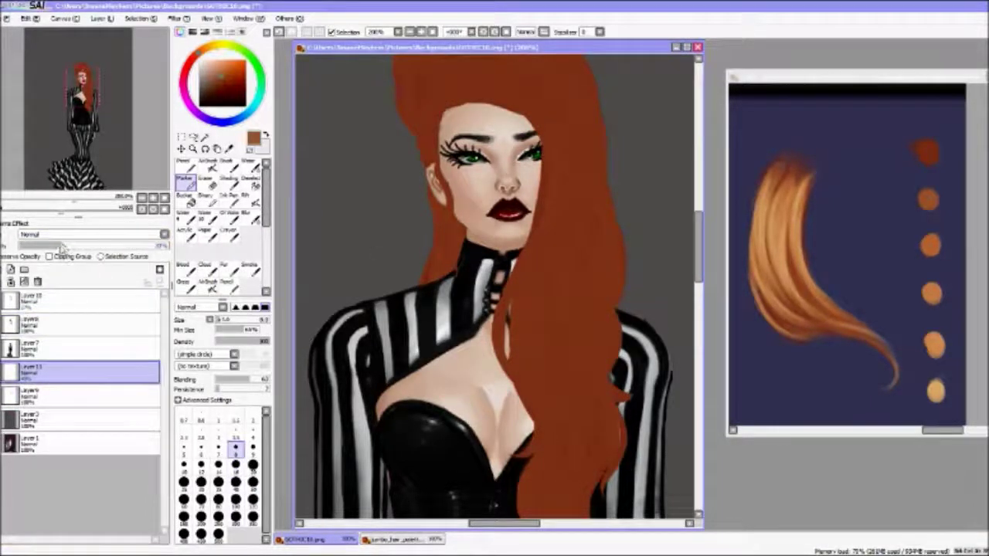
Step: Add a new top layer and paint brighter orange-brown strands on the bun with a size 8 Marker
click(70, 300)
click(11, 270)
click(223, 70)
click(230, 166)
click(187, 183)
drag(698, 231, 698, 220)
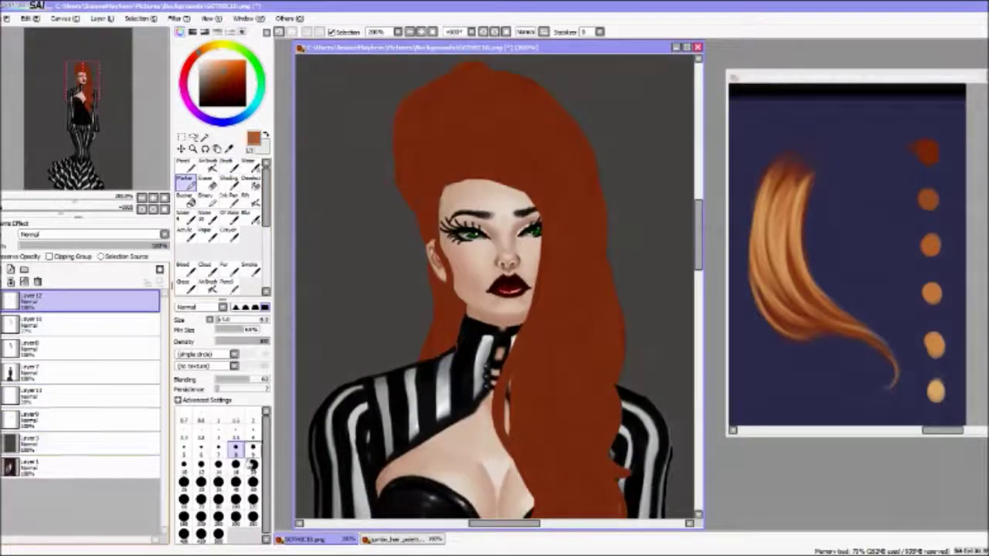
drag(419, 91, 399, 147)
mouse_move(448, 82)
mouse_down()
mouse_move(406, 190)
mouse_move(444, 91)
mouse_up()
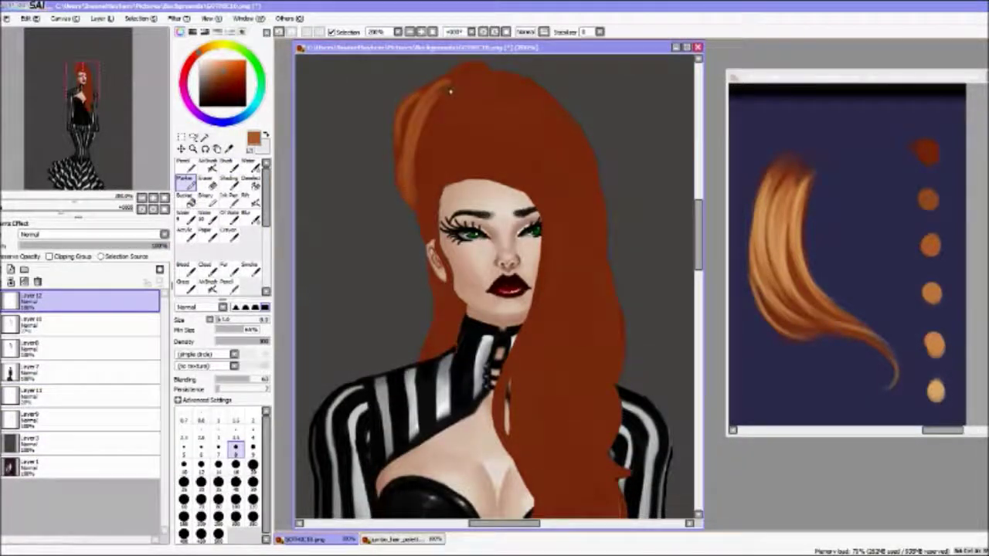
Step: Paint flowing orange-brown strands across the crown and down the front sweep beside the face
mouse_move(425, 186)
mouse_down()
mouse_move(552, 241)
mouse_move(525, 340)
mouse_up()
mouse_move(421, 181)
mouse_down()
mouse_move(491, 168)
mouse_move(547, 319)
mouse_up()
mouse_move(429, 116)
mouse_down()
mouse_move(541, 108)
mouse_move(591, 232)
mouse_up()
mouse_move(424, 144)
mouse_down()
mouse_move(516, 116)
mouse_move(591, 168)
mouse_up()
mouse_move(418, 158)
mouse_down()
mouse_move(465, 136)
mouse_move(541, 122)
mouse_move(473, 95)
mouse_move(530, 76)
mouse_move(578, 133)
mouse_move(595, 281)
mouse_up()
drag(423, 171, 547, 150)
drag(454, 171, 535, 160)
drag(510, 166, 572, 258)
drag(508, 157, 578, 196)
drag(550, 176, 584, 313)
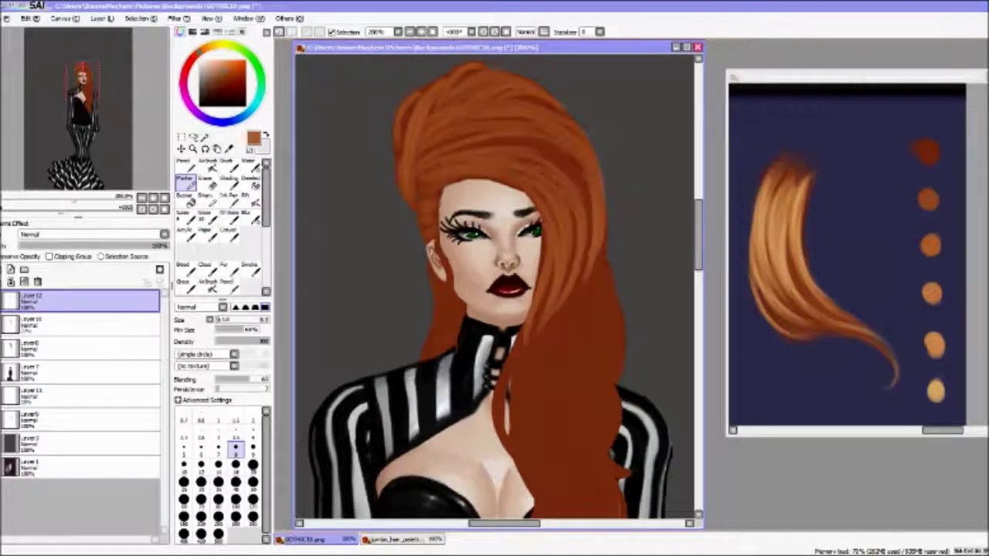
drag(475, 154, 590, 222)
drag(559, 151, 590, 253)
Step: Add another layer beneath the figure and paint thin orange-brown strands in the hair behind the neck and beside the ear
click(85, 396)
click(11, 281)
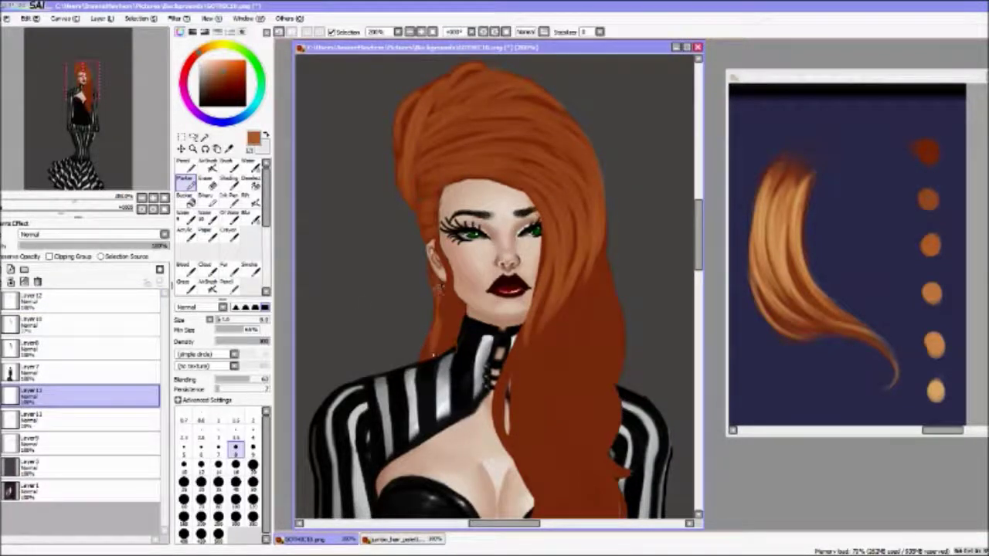
click(85, 301)
click(253, 433)
drag(438, 238, 453, 273)
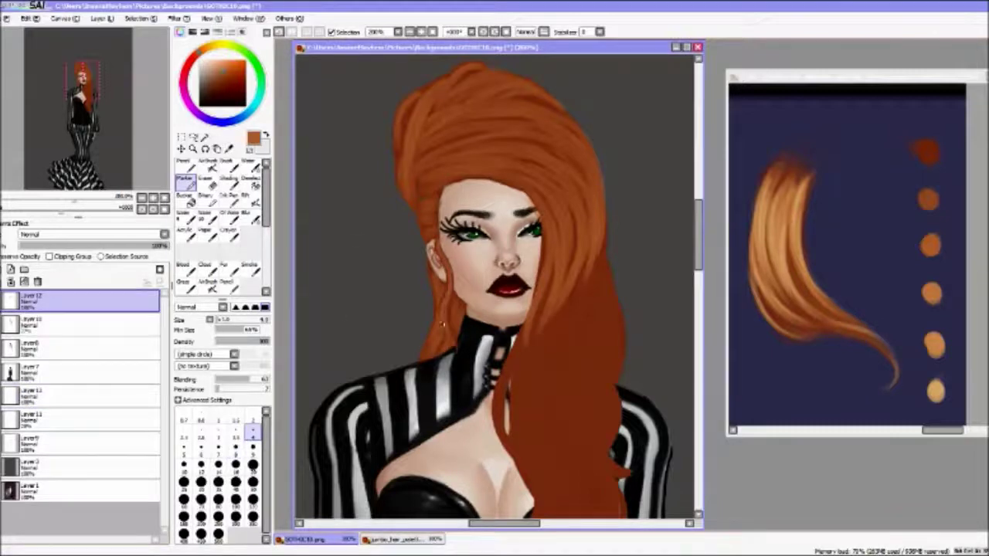
key(])
Step: Paint orange-brown strands along the inner edge of the long hair over the chest with the size 8 Marker
scroll(524, 317, down, 3)
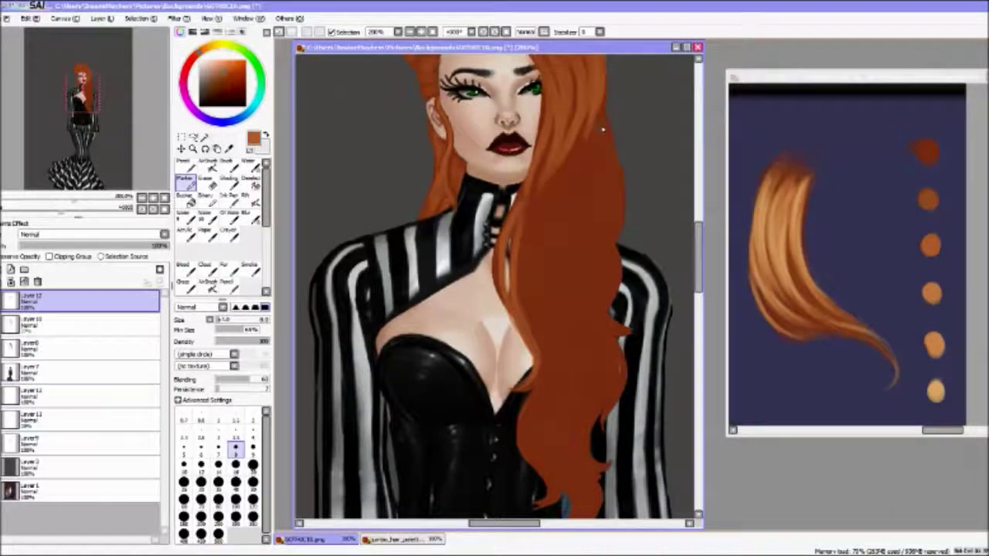
click(193, 149)
click(368, 319)
click(185, 183)
mouse_move(489, 231)
mouse_down()
mouse_move(485, 411)
mouse_move(507, 457)
mouse_up()
drag(490, 215, 499, 369)
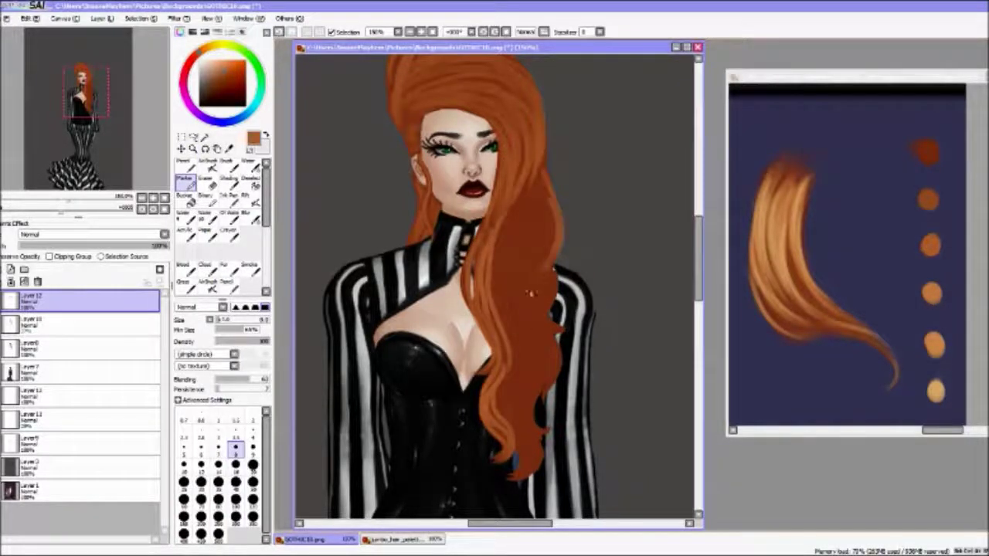
Step: Paint orange-brown wavy strands along the outer edge and through the middle of the long hair
drag(560, 225, 550, 332)
drag(540, 176, 552, 406)
drag(515, 202, 514, 350)
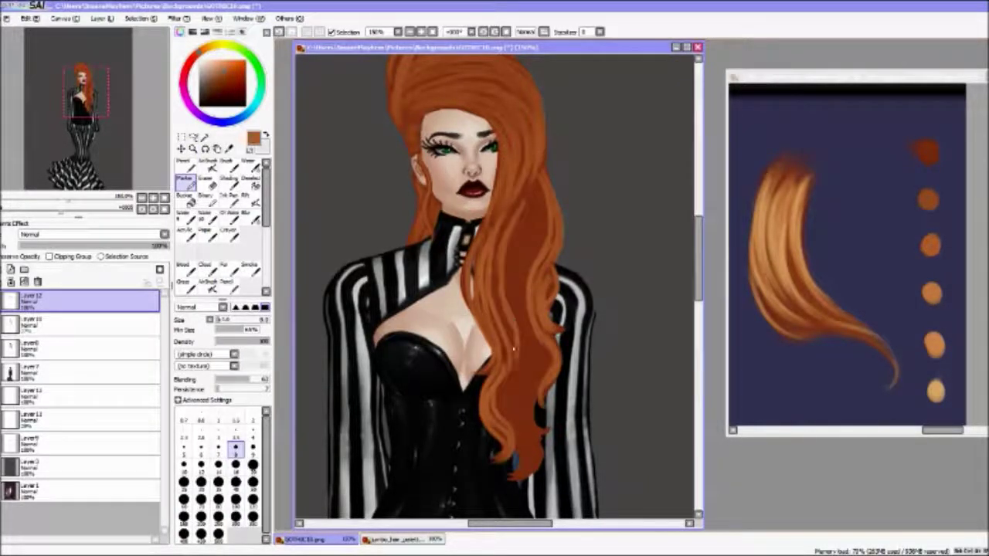
drag(529, 197, 533, 463)
mouse_move(530, 360)
mouse_down()
mouse_move(526, 444)
mouse_move(537, 433)
mouse_up()
drag(533, 182, 519, 352)
drag(533, 191, 525, 270)
Step: Lower the opacity of the two orange-brown strand layers and add a new top layer for a size 6 Marker
mouse_move(116, 245)
mouse_down()
mouse_move(76, 247)
mouse_move(107, 247)
mouse_up()
click(54, 397)
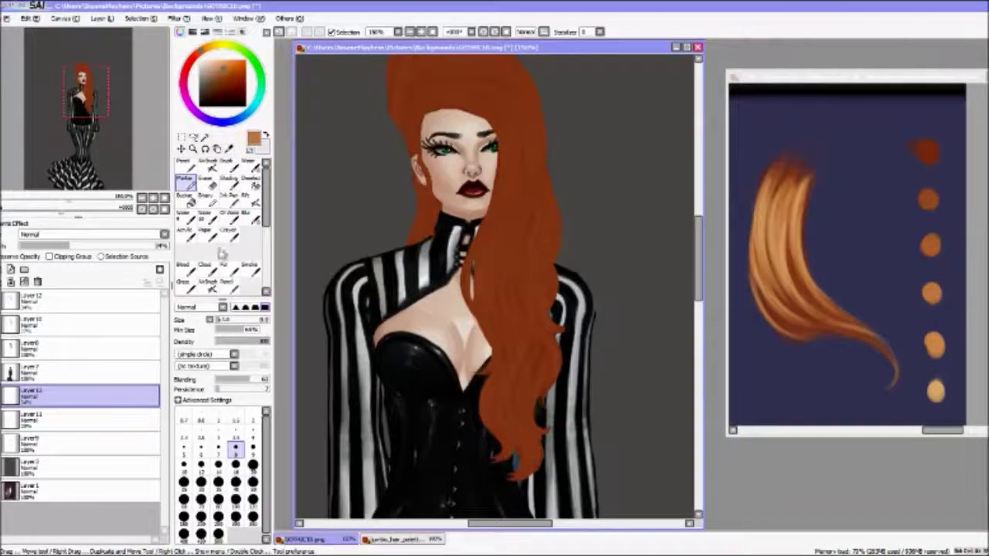
click(200, 450)
drag(699, 248, 699, 238)
click(62, 301)
click(11, 270)
Step: Paint lighter orange strands on the bun and, on a new layer beneath the figure, behind the neck
drag(398, 142, 399, 173)
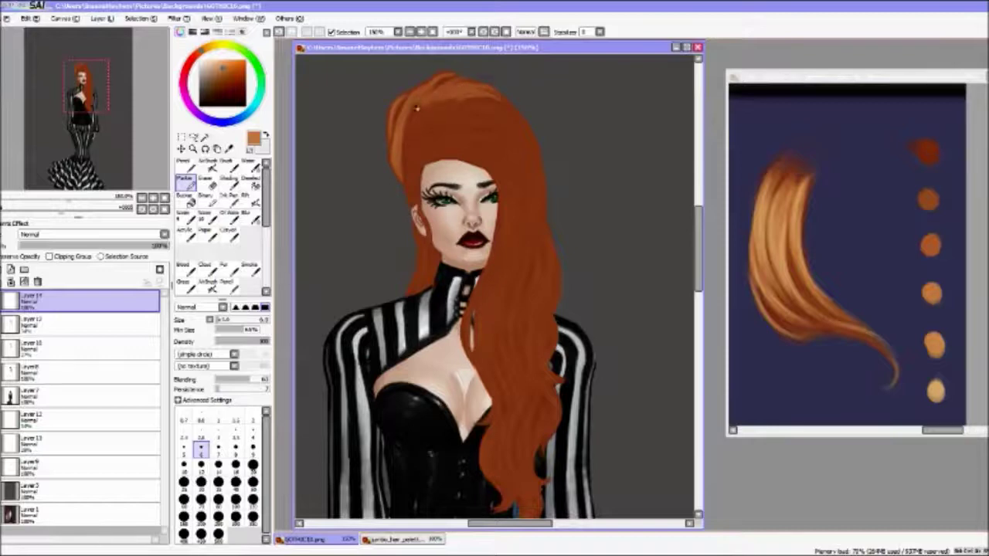
click(61, 420)
click(11, 270)
drag(422, 229, 418, 282)
drag(435, 249, 421, 293)
key(ctrl+z)
Step: Paint fine light orange strands across the crown and down the front sweep on the top layer
drag(462, 105, 529, 128)
mouse_move(405, 150)
mouse_down()
mouse_move(539, 165)
mouse_move(515, 259)
mouse_up()
drag(528, 139, 486, 110)
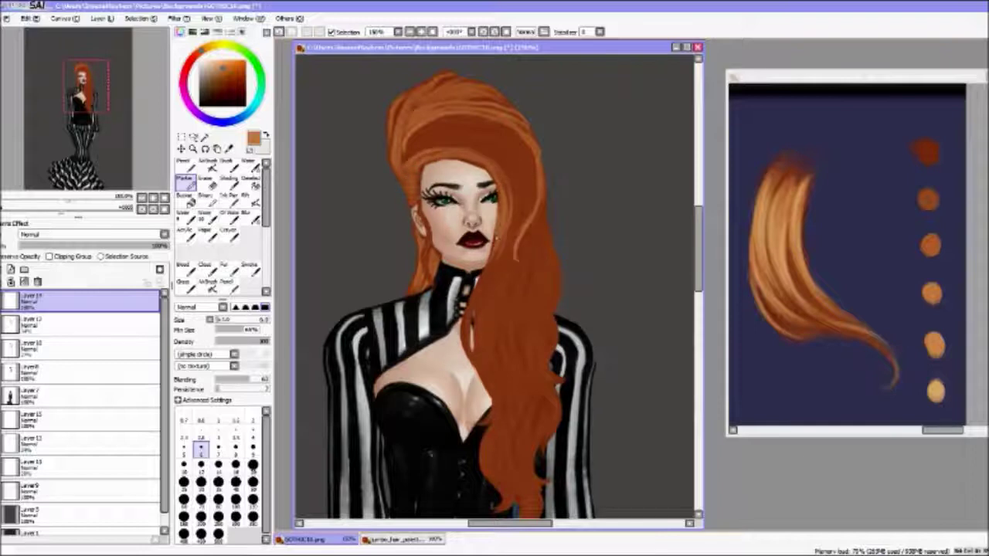
drag(476, 127, 510, 255)
drag(421, 116, 524, 149)
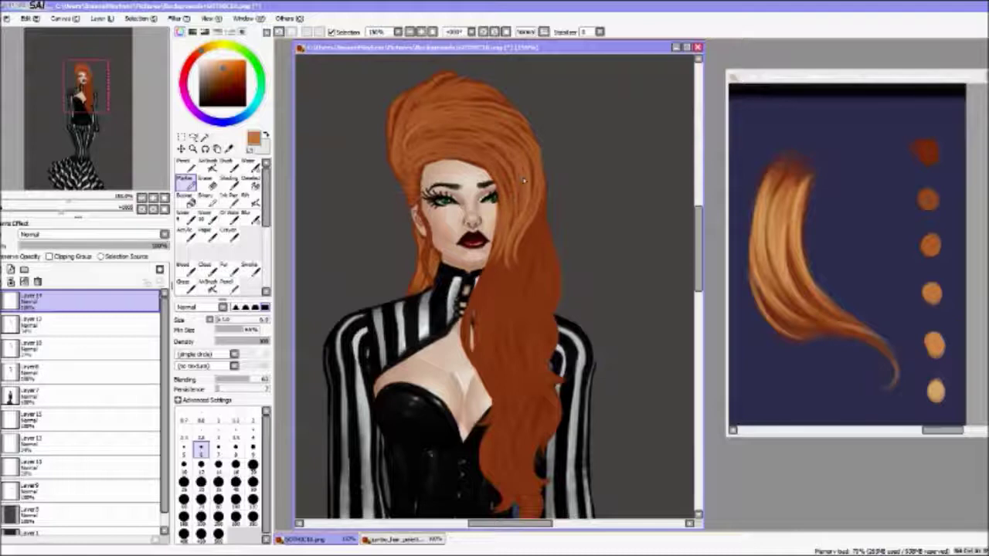
Step: Paint light orange strands down the front sweep and along the inner and outer edges of the long hair
scroll(541, 170, down, 3)
drag(476, 184, 493, 304)
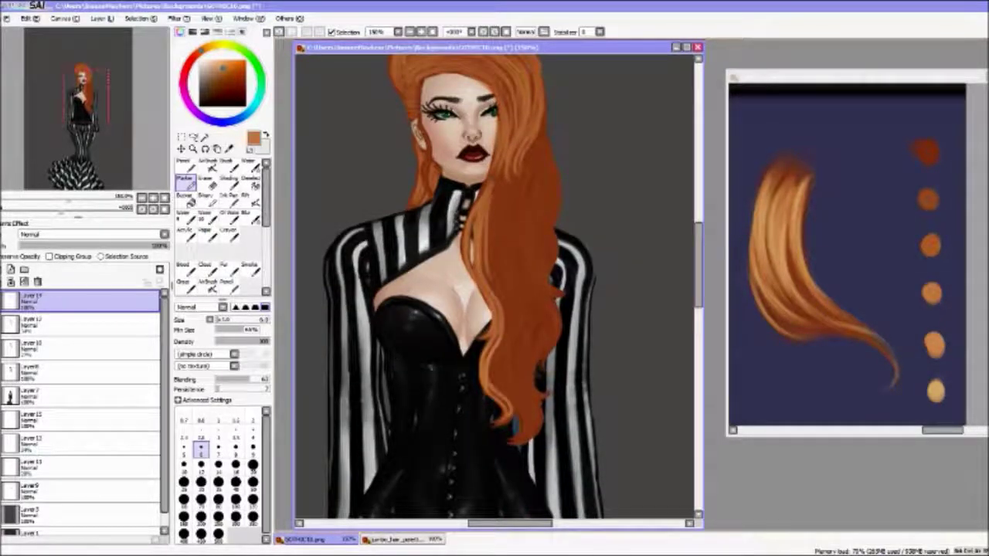
drag(484, 244, 514, 420)
drag(550, 141, 506, 436)
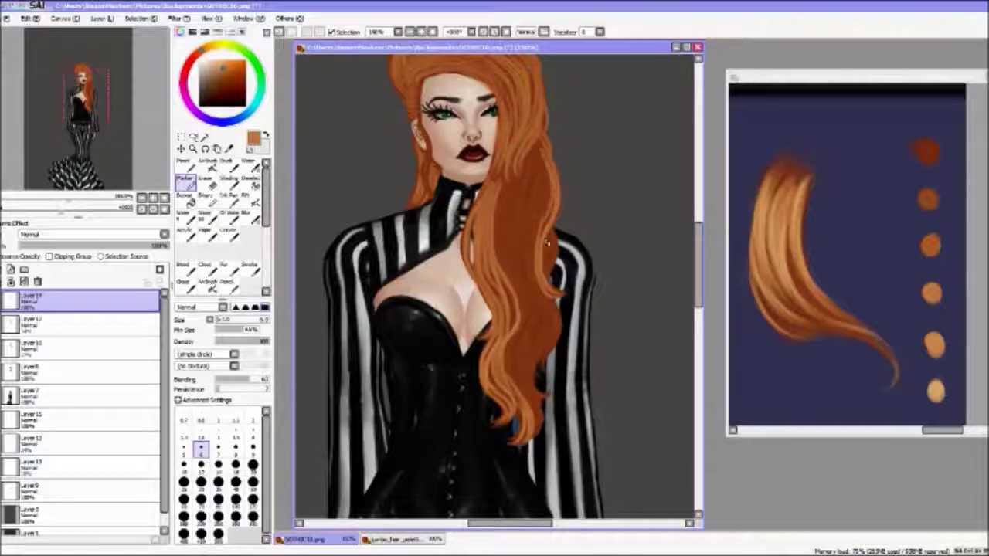
Step: Fill the middle and the lower ends of the long hair with fine wavy light orange strands
drag(536, 165, 540, 296)
drag(554, 345, 540, 376)
mouse_move(523, 323)
mouse_down()
mouse_move(509, 367)
mouse_move(536, 425)
mouse_up()
mouse_move(533, 316)
mouse_down()
mouse_move(516, 376)
mouse_move(544, 420)
mouse_up()
drag(549, 317, 524, 382)
drag(530, 378, 560, 396)
drag(502, 182, 514, 321)
drag(529, 159, 533, 274)
drag(506, 181, 534, 321)
drag(526, 165, 533, 248)
Step: Lower the opacity of the top light orange strand layer and of its matching layer behind the neck
drag(159, 246, 99, 246)
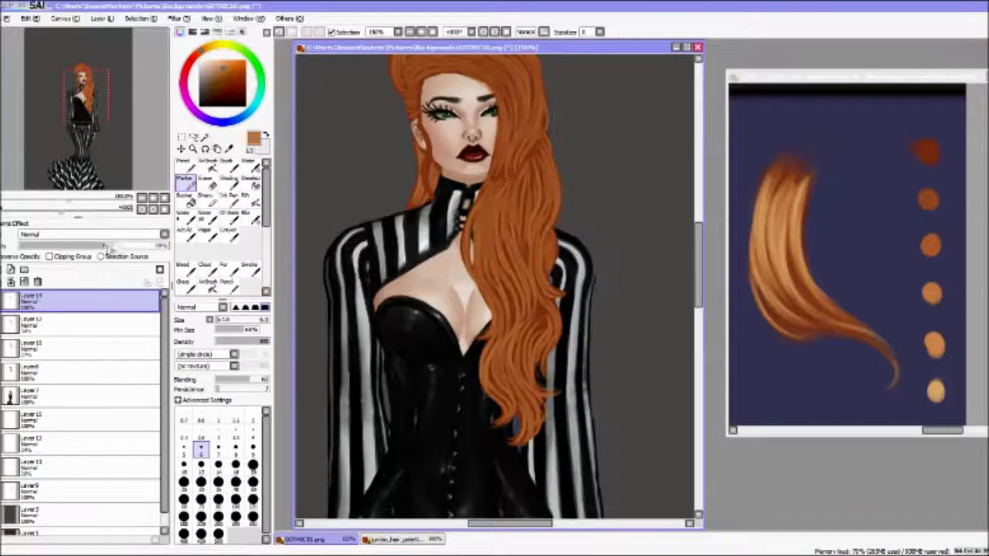
click(67, 418)
click(61, 301)
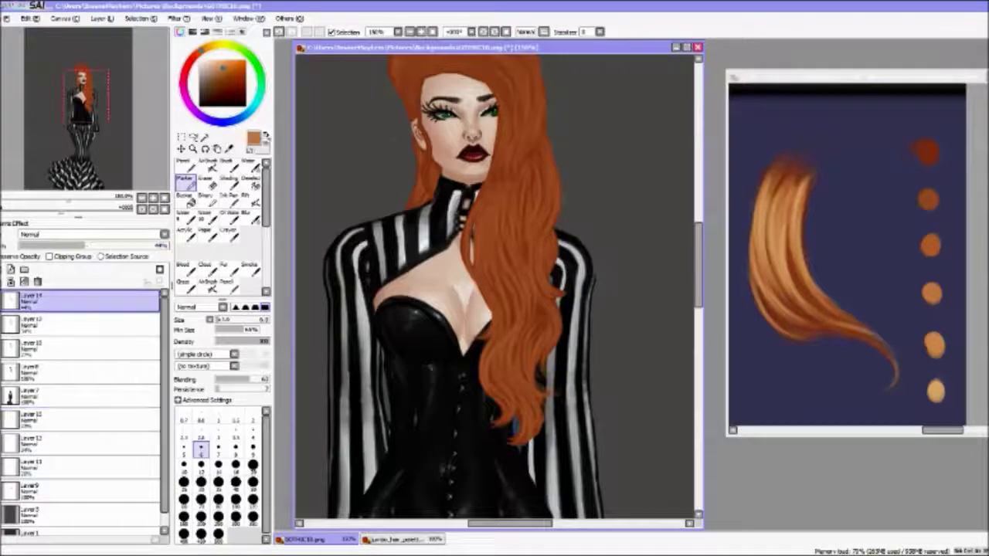
Step: With a size 4 Marker in the chart's next lighter orange, paint strands on new layers for the bun and behind the neck
drag(701, 241, 702, 224)
right_click(936, 345)
click(12, 269)
click(252, 433)
drag(450, 82, 422, 111)
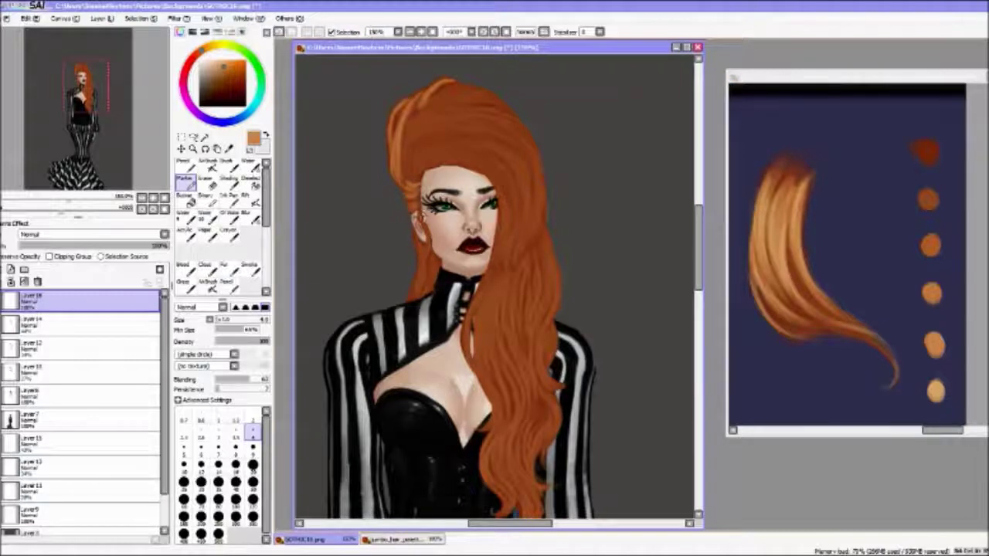
click(77, 441)
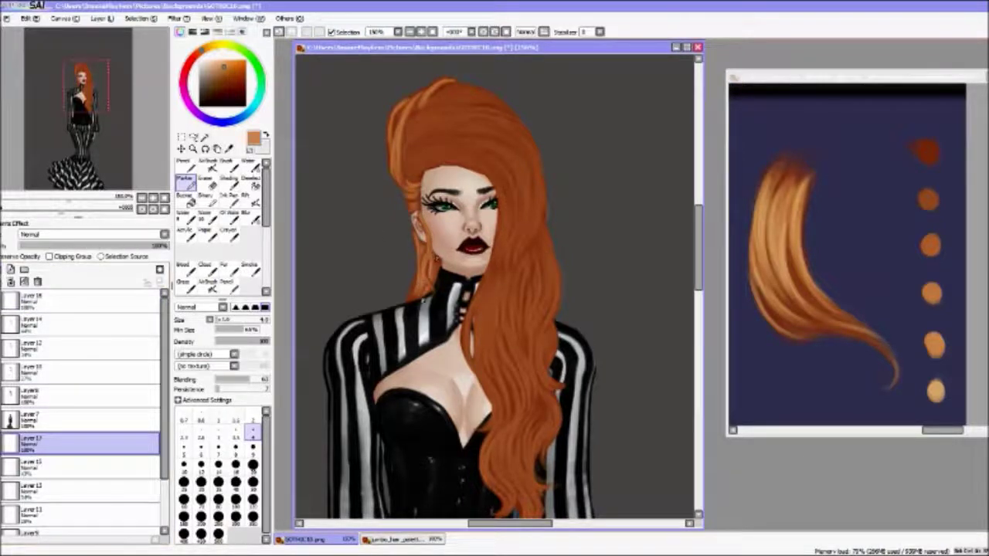
click(78, 301)
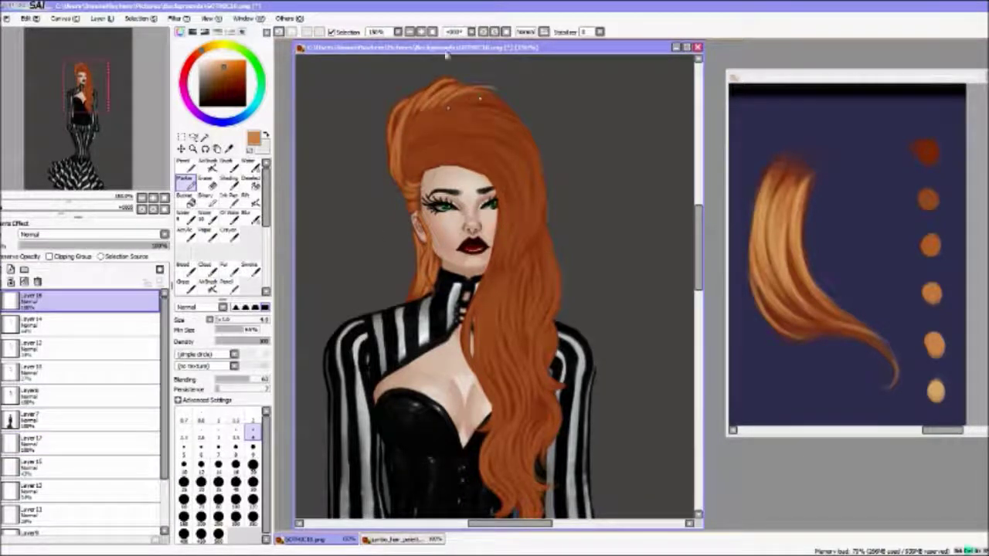
Step: Paint fine lighter orange strands across the crown and down the front sweep on the top layer
drag(547, 176, 526, 268)
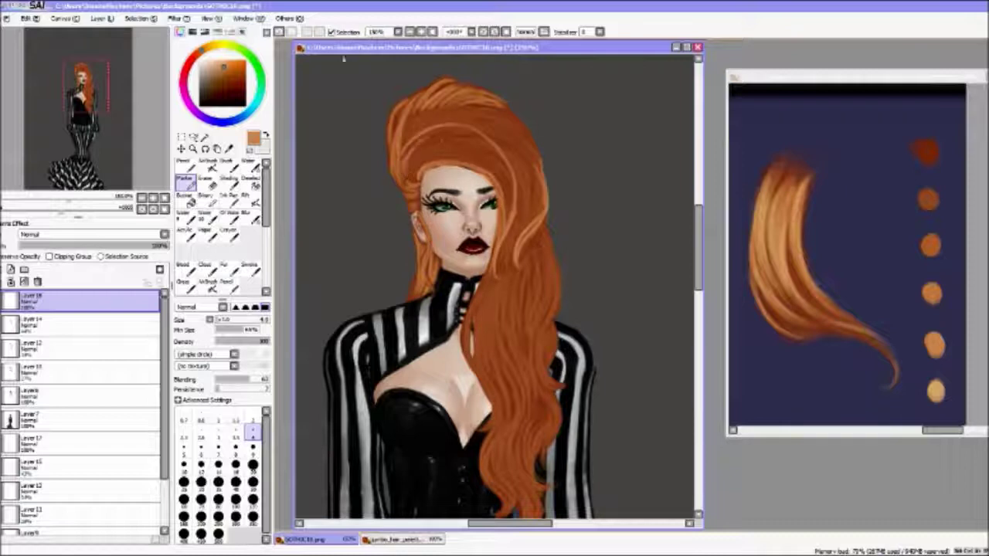
key(ctrl+z)
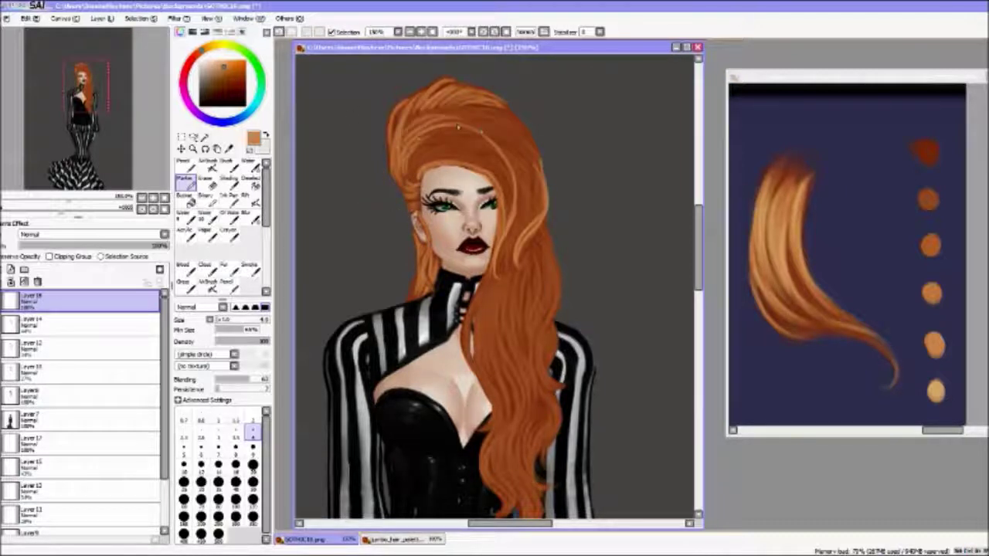
drag(470, 118, 522, 197)
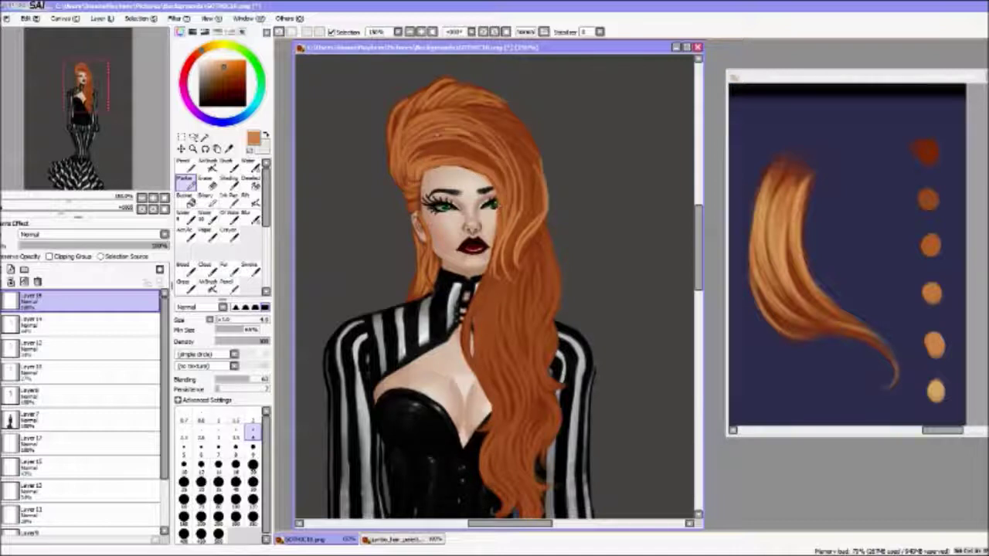
drag(474, 152, 411, 155)
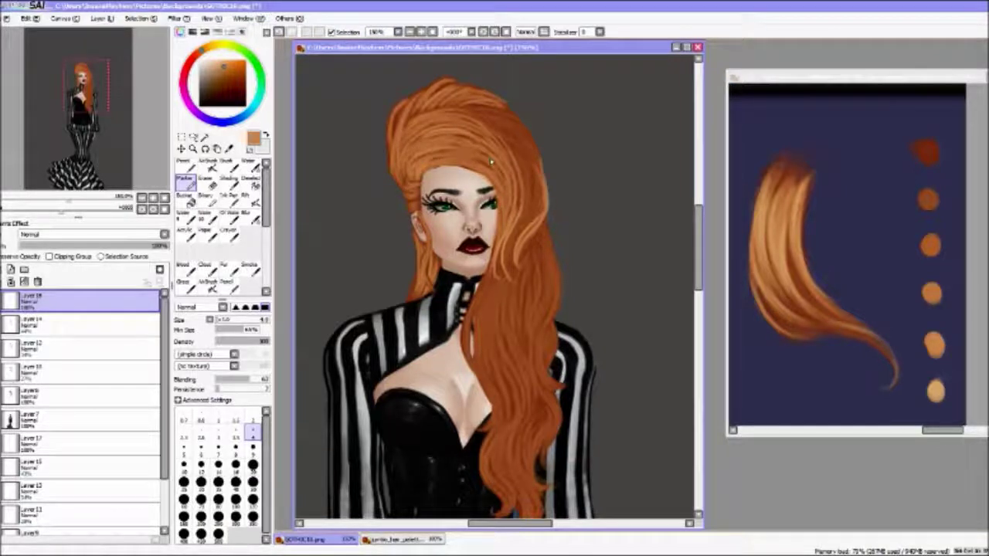
drag(493, 124, 518, 197)
mouse_move(468, 109)
mouse_down()
mouse_move(531, 230)
mouse_move(523, 260)
mouse_up()
Step: Paint lighter orange wavy strands along both edges of the long hair and down toward its ends
drag(699, 251, 698, 274)
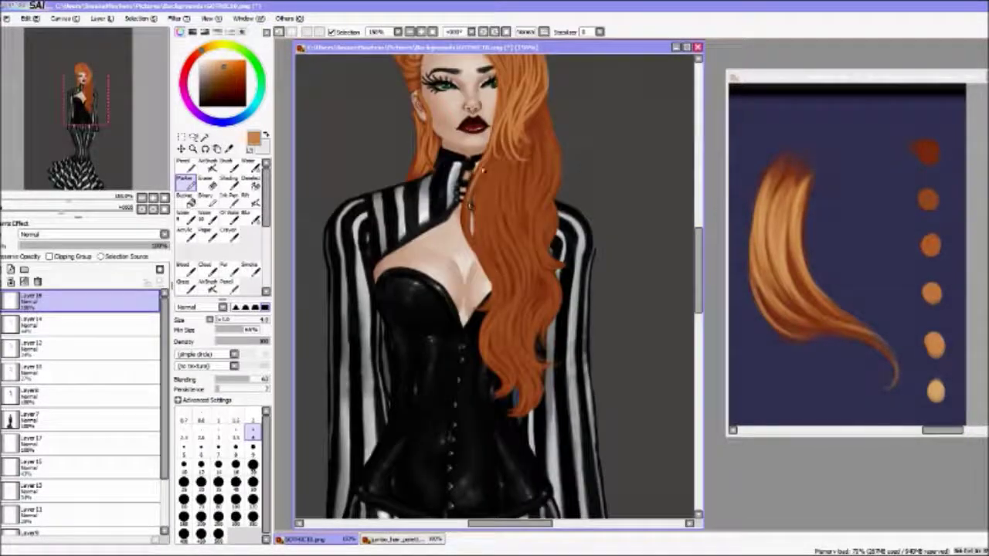
drag(468, 166, 482, 272)
drag(466, 164, 472, 246)
drag(552, 127, 555, 195)
drag(481, 191, 505, 392)
drag(495, 303, 502, 396)
mouse_move(540, 116)
mouse_down()
mouse_move(547, 197)
mouse_move(533, 271)
mouse_up()
drag(494, 153, 498, 251)
drag(485, 199, 509, 294)
drag(504, 229, 526, 297)
drag(537, 278, 506, 351)
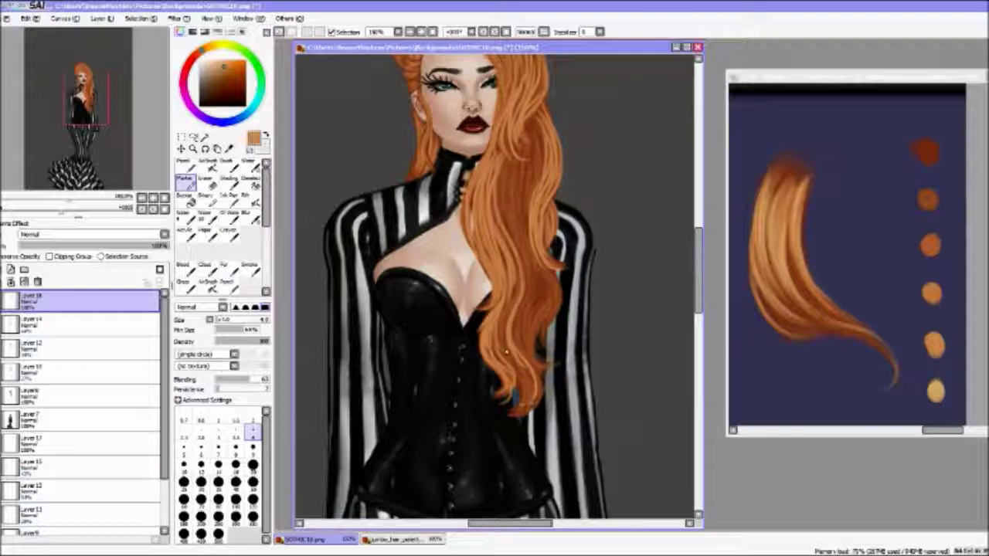
Step: Fill the remaining darker gaps in the centre and tips of the long hair with lighter orange strands
drag(508, 159, 537, 402)
drag(518, 380, 516, 418)
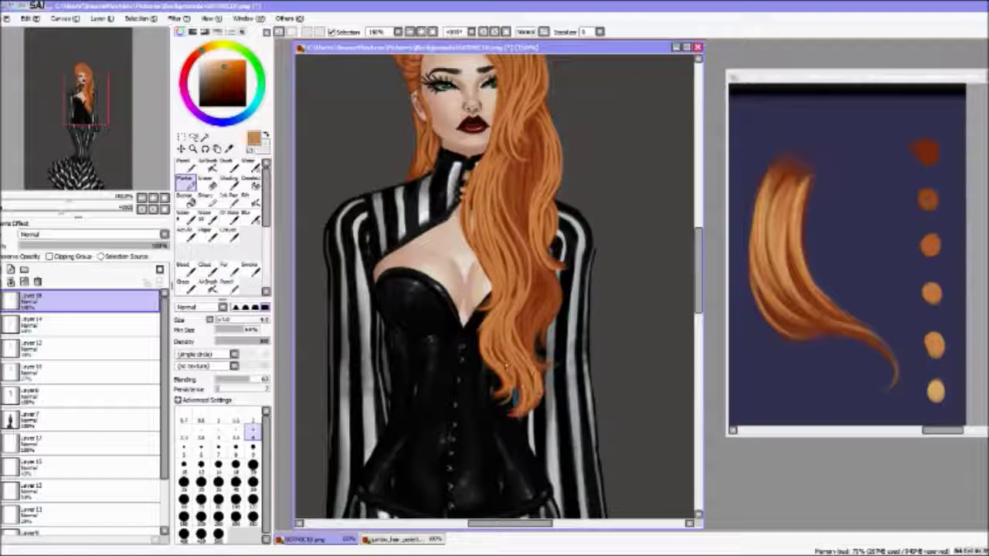
drag(533, 153, 533, 232)
drag(543, 266, 542, 373)
drag(535, 283, 525, 331)
drag(518, 171, 513, 255)
drag(528, 136, 529, 221)
mouse_move(525, 141)
mouse_down()
mouse_move(522, 233)
mouse_move(522, 197)
mouse_up()
Step: Reduce the opacity of the lightest strand layer on top and of the one beneath the figure
scroll(510, 185, up, 3)
mouse_move(159, 247)
mouse_down()
mouse_move(98, 248)
mouse_move(144, 248)
mouse_up()
click(85, 443)
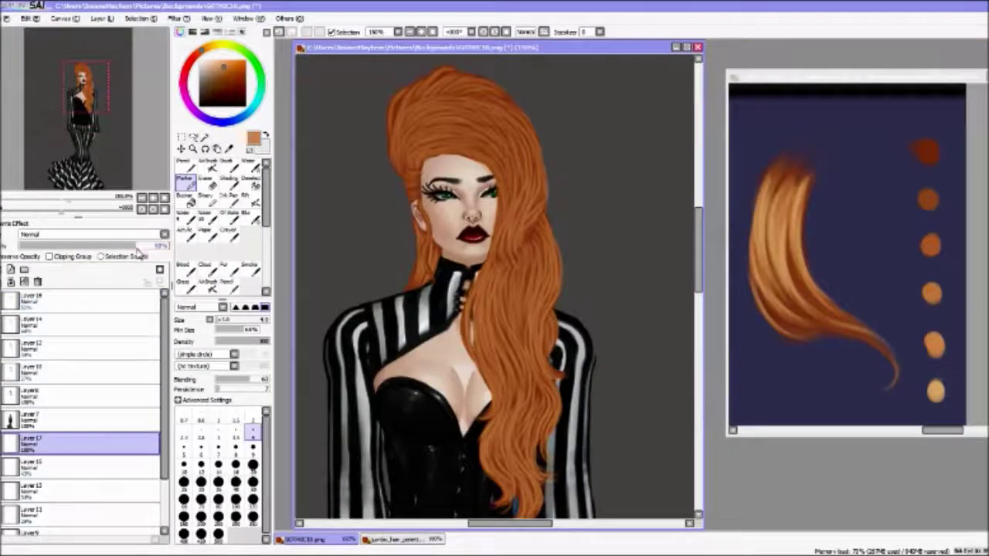
Step: Merge the hair layers above the figure into one layer and those beneath the figure into another
click(95, 295)
key(ctrl+e)
key(ctrl+e)
key(ctrl+e)
key(ctrl+e)
click(80, 351)
key(ctrl+e)
key(ctrl+e)
key(ctrl+e)
key(ctrl+e)
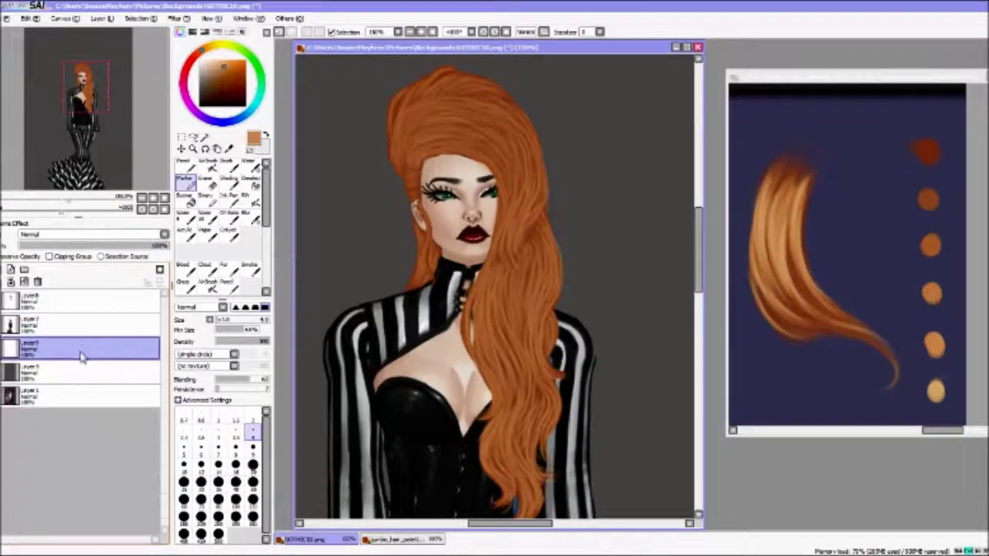
Step: Put the hair chart away, maximize the figure's canvas and open Gummyroses.psd from the Addons folder
click(961, 76)
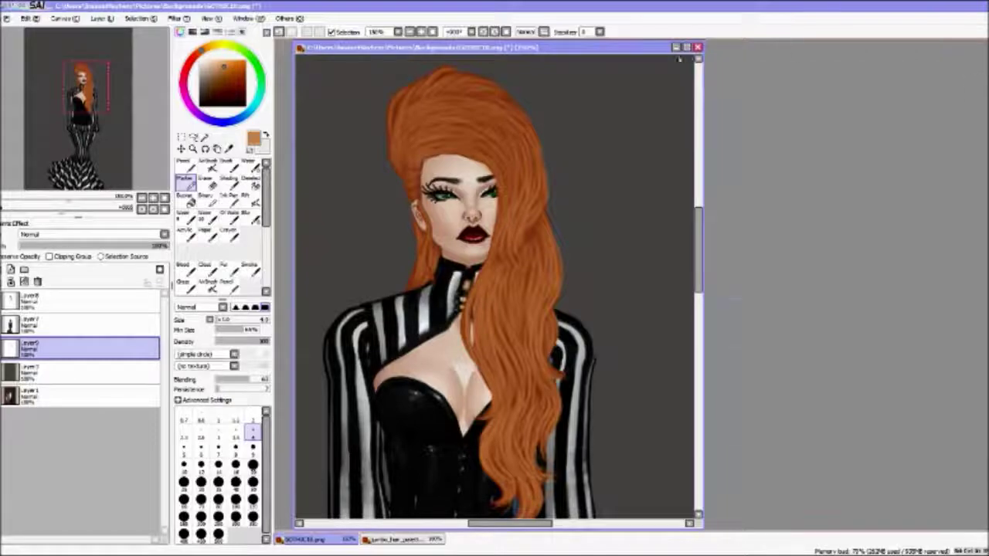
click(687, 47)
click(6, 19)
click(24, 41)
click(268, 441)
double_click(389, 98)
double_click(664, 97)
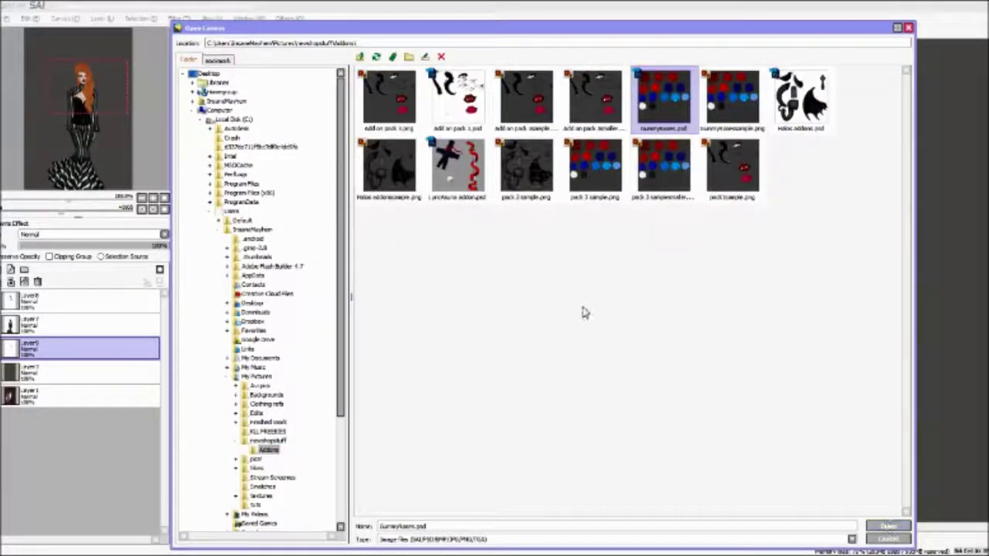
Step: Copy the white rose into the figure's drawing, scale it down and place it beside the head
drag(427, 304, 509, 395)
key(ctrl+c)
click(336, 541)
key(ctrl+v)
key(ctrl+t)
drag(629, 528, 569, 530)
drag(437, 239, 357, 311)
drag(317, 334, 703, 170)
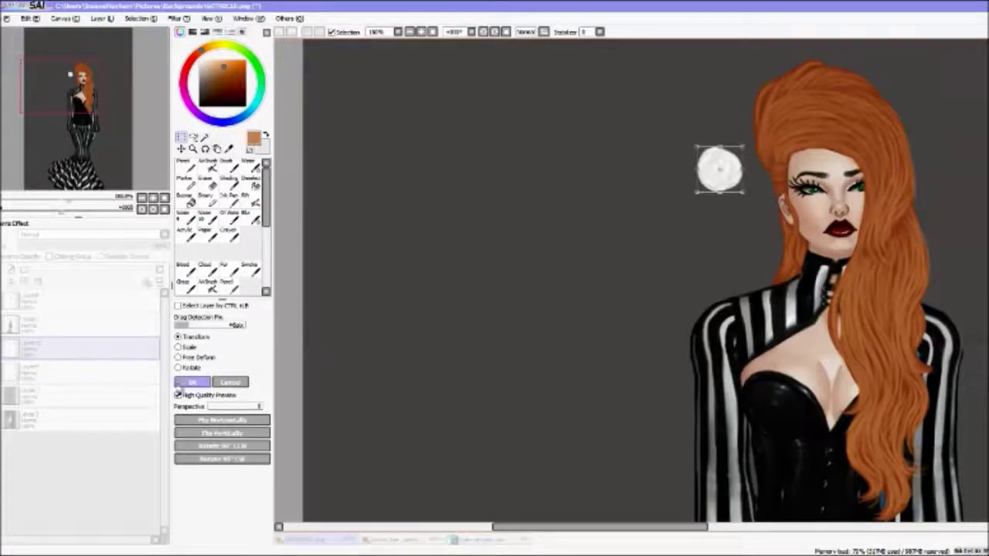
key(Return)
Step: Raise the rose layer to the top of the stack and place the rose on the hair at the temple
drag(85, 348, 85, 294)
key(ctrl+t)
drag(737, 188, 795, 176)
key(Return)
drag(600, 527, 677, 527)
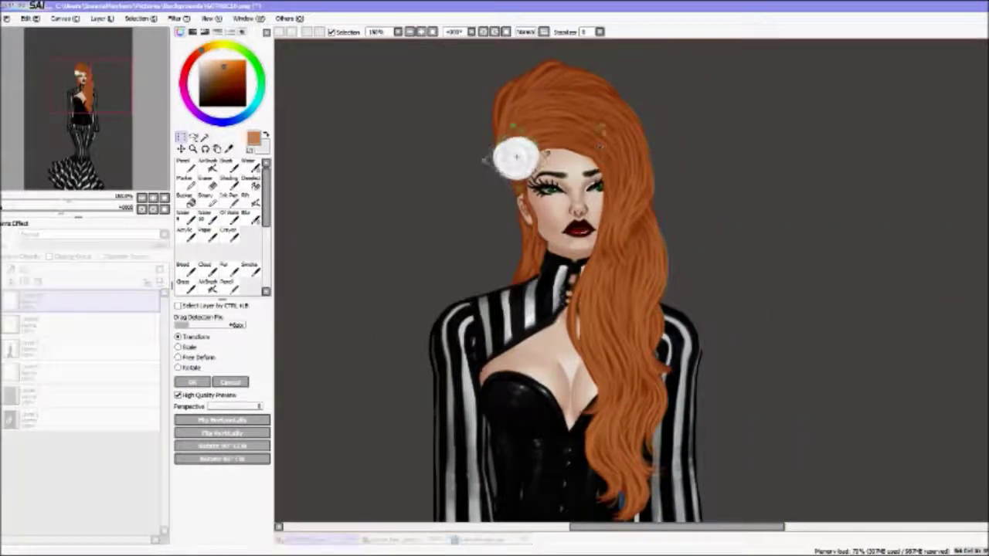
Step: Add a Multiply layer directly above the figure layer and set the Brush to size 8
click(77, 349)
click(230, 167)
click(11, 270)
click(45, 234)
click(45, 253)
click(236, 465)
Step: Paint skin-toned shadows on the face beside the hair, under the chin and along the chest neckline
drag(532, 171, 544, 238)
mouse_move(574, 157)
mouse_down()
mouse_move(596, 239)
mouse_move(589, 258)
mouse_up()
drag(544, 230, 570, 253)
drag(482, 379, 502, 359)
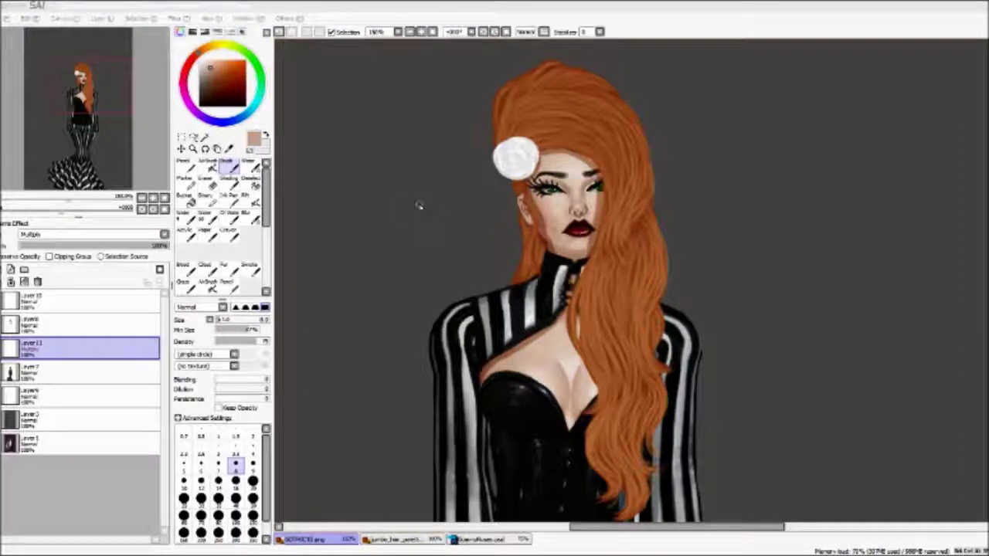
mouse_move(484, 379)
mouse_down()
mouse_move(542, 385)
mouse_move(571, 428)
mouse_up()
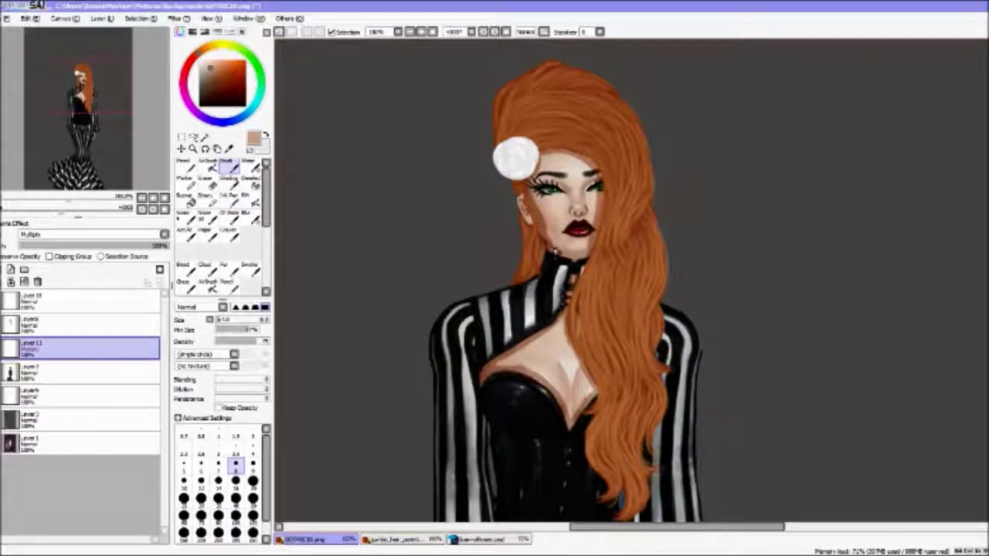
Step: Soften the painted skin shadows on the chest and face with the Blur tool at size 16
scroll(939, 244, down, 5)
scroll(290, 235, up, 3)
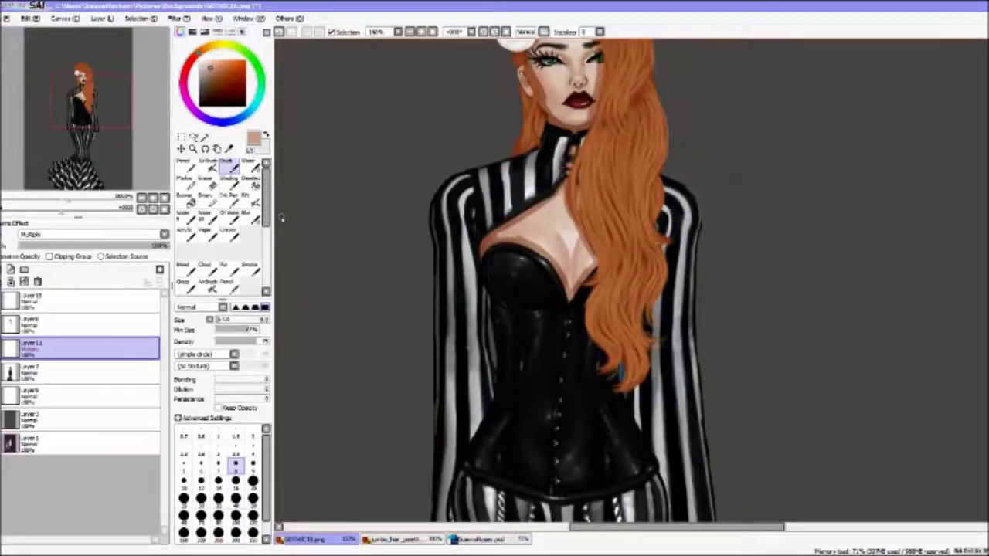
click(250, 218)
mouse_move(509, 232)
mouse_down()
mouse_move(547, 250)
mouse_move(570, 291)
mouse_up()
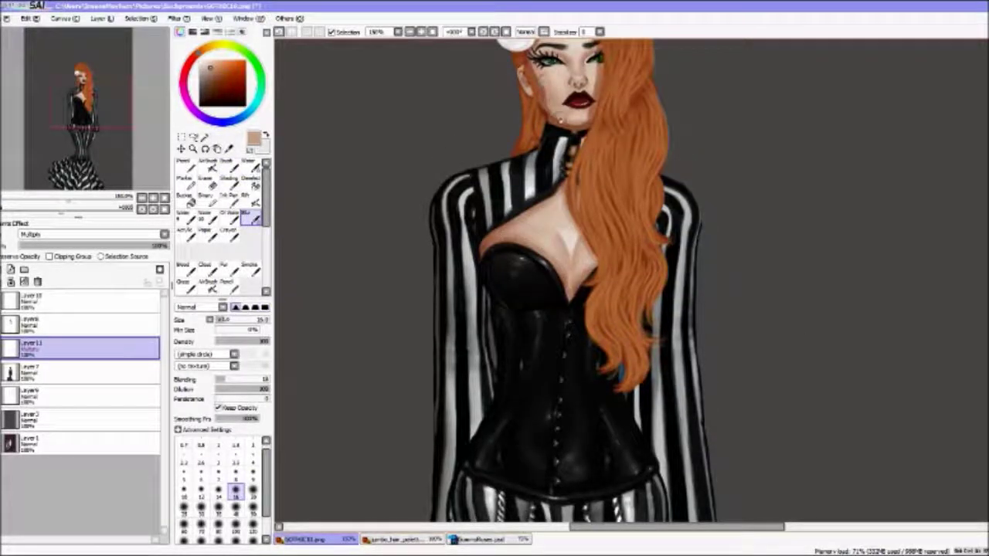
scroll(952, 268, up, 2)
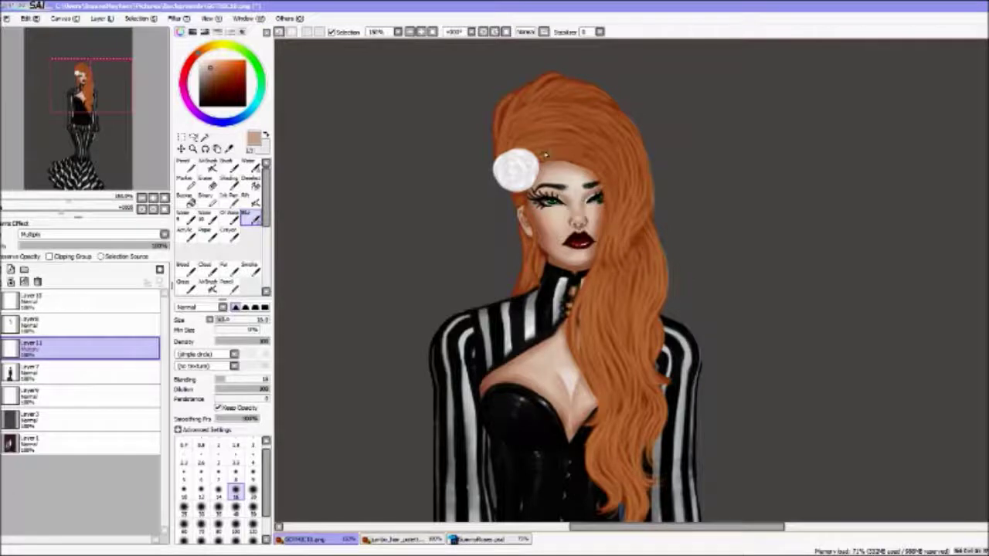
scroll(858, 154, down, 6)
scroll(858, 155, up, 6)
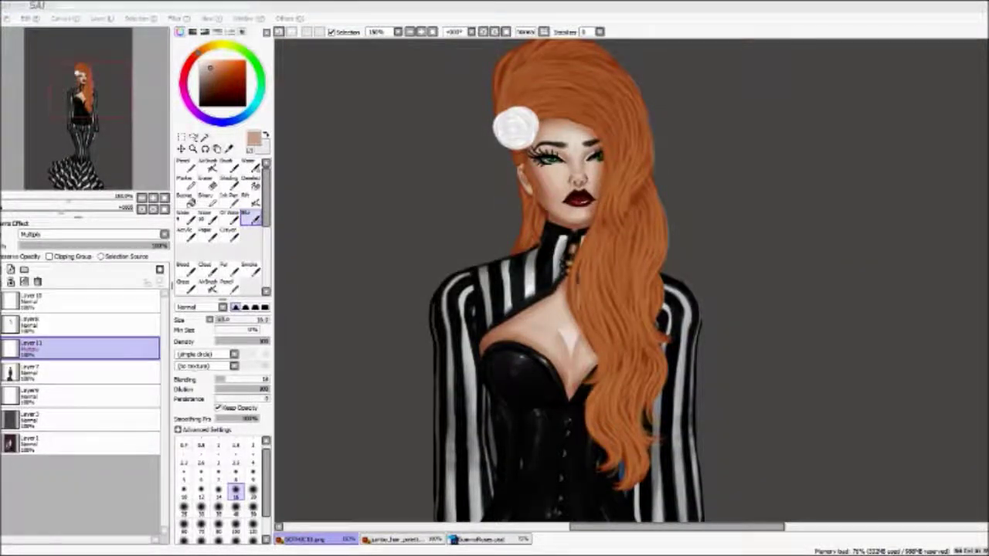
Step: Hide the plain grey layer and view the whole figure against the gothic arch background
scroll(568, 279, down, 6)
click(1, 421)
click(193, 148)
click(394, 272)
click(394, 272)
click(394, 272)
click(394, 272)
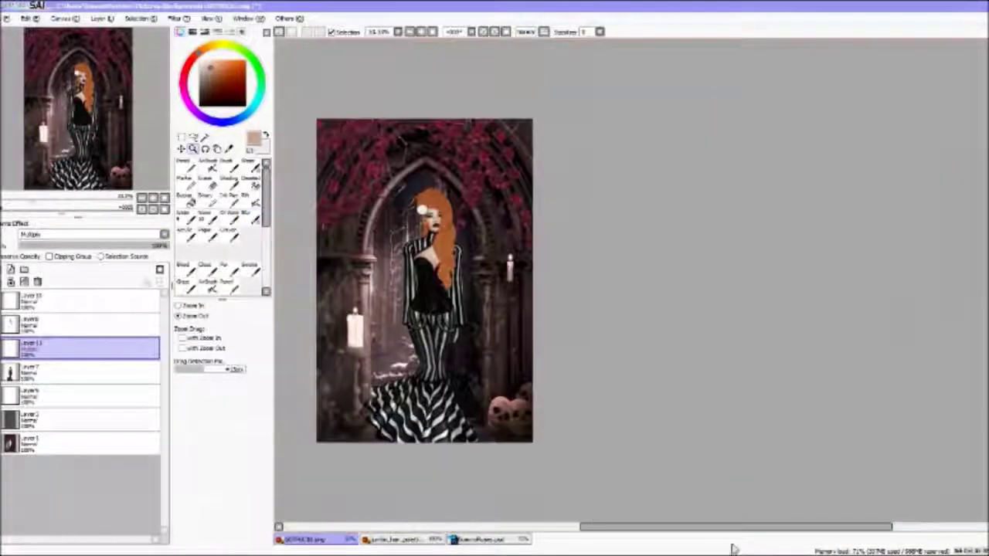
drag(735, 530, 665, 532)
click(625, 448)
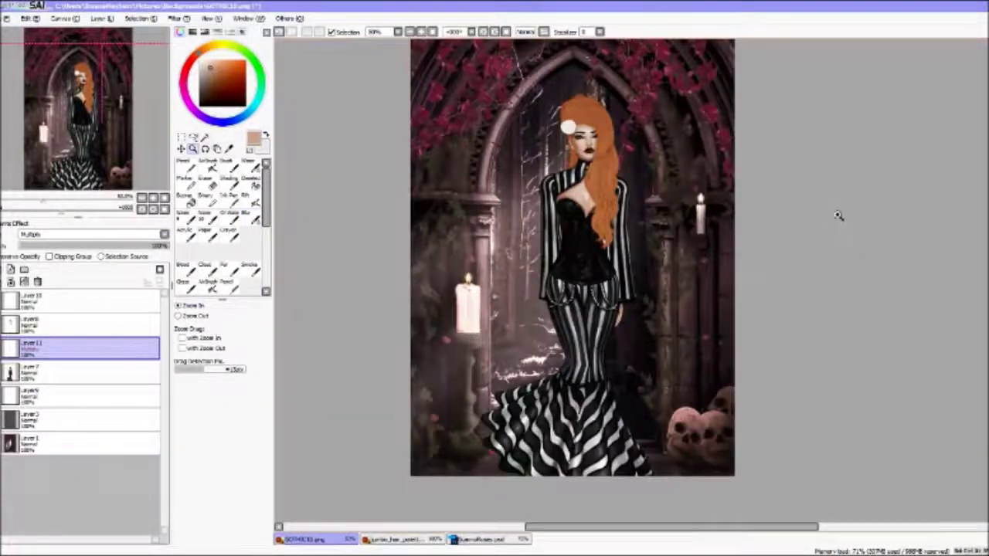
scroll(572, 267, up, 1)
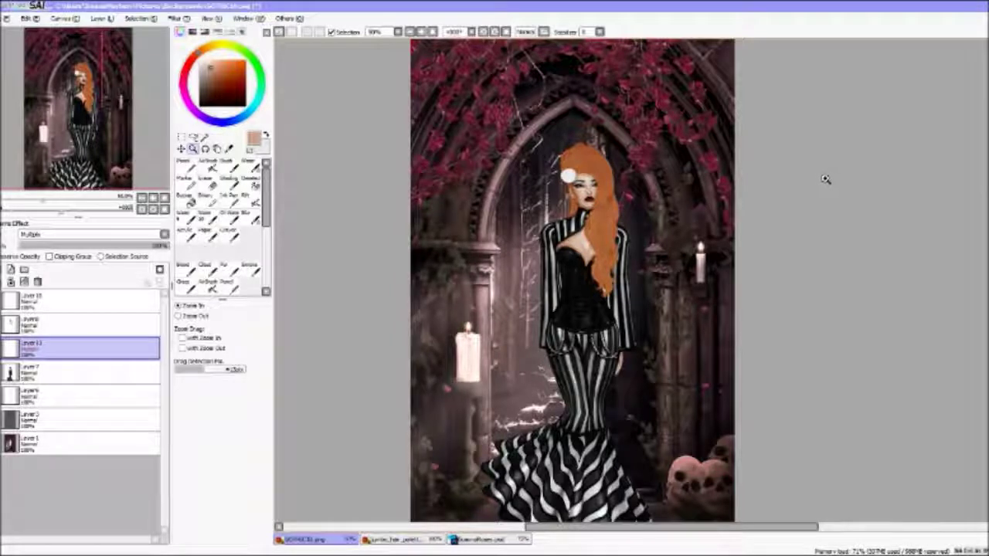
scroll(824, 174, down, 1)
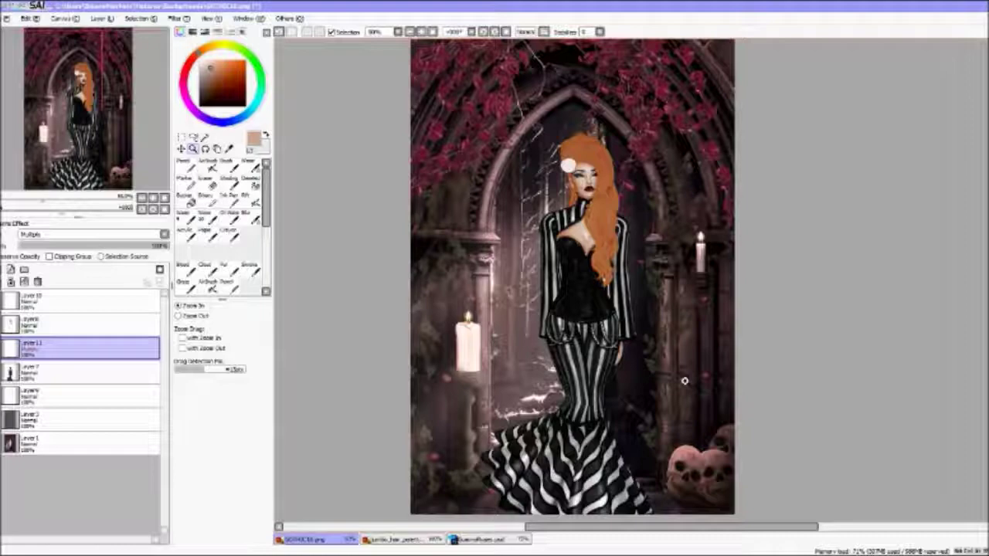
click(605, 135)
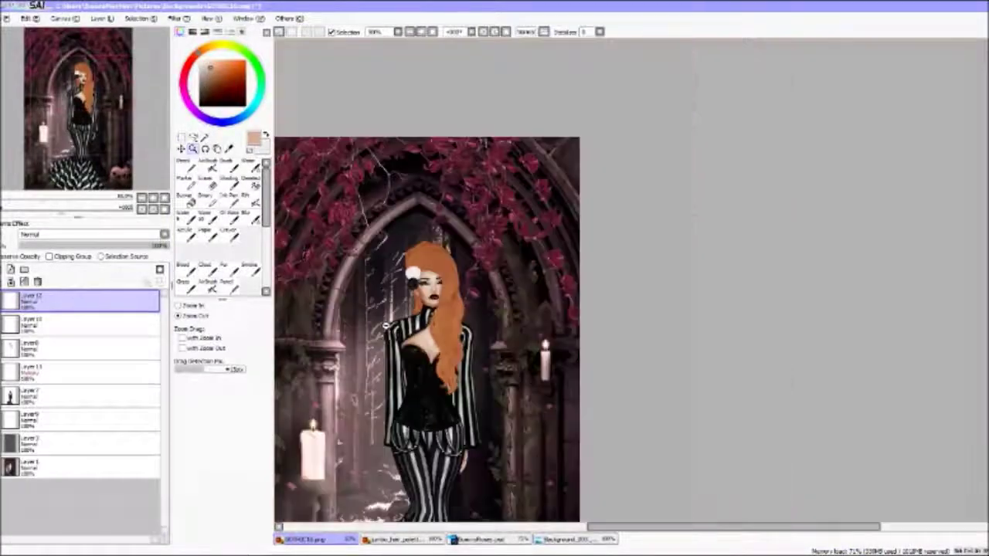
Step: Merge the visible figure layers into one, select the figure for copying and switch to the curtained window background
click(102, 18)
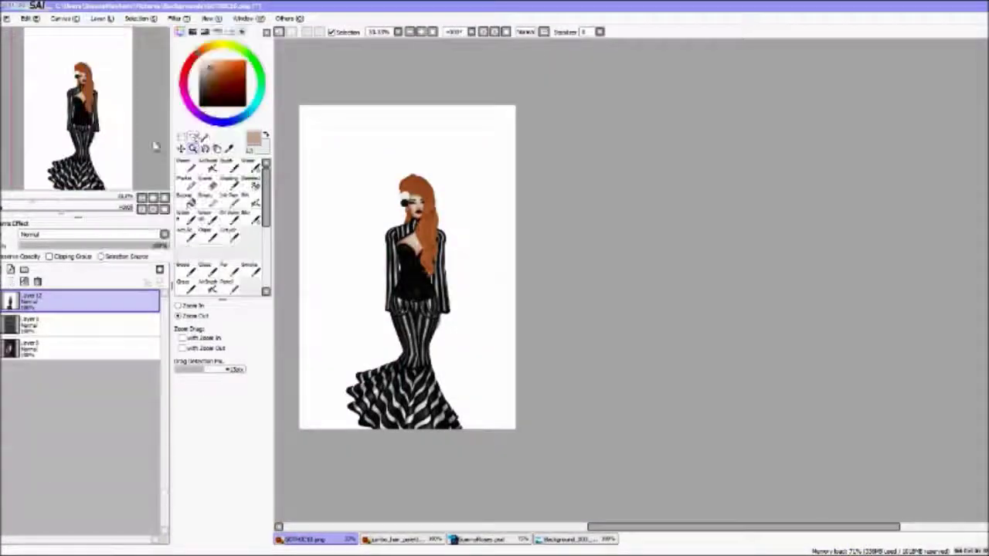
key(ctrl+t)
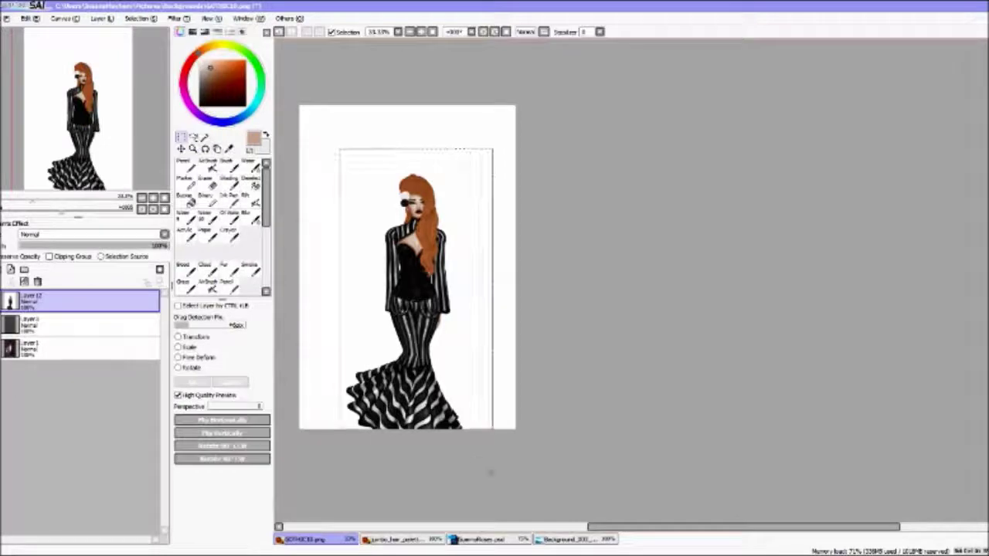
click(530, 533)
Step: Try to scale down the pasted figure and position it in front of the curtained window
key(ctrl+t)
drag(773, 433, 606, 255)
drag(821, 78, 678, 412)
drag(572, 479, 645, 154)
drag(751, 87, 678, 248)
drag(629, 374, 671, 311)
drag(720, 185, 687, 255)
drag(663, 317, 671, 307)
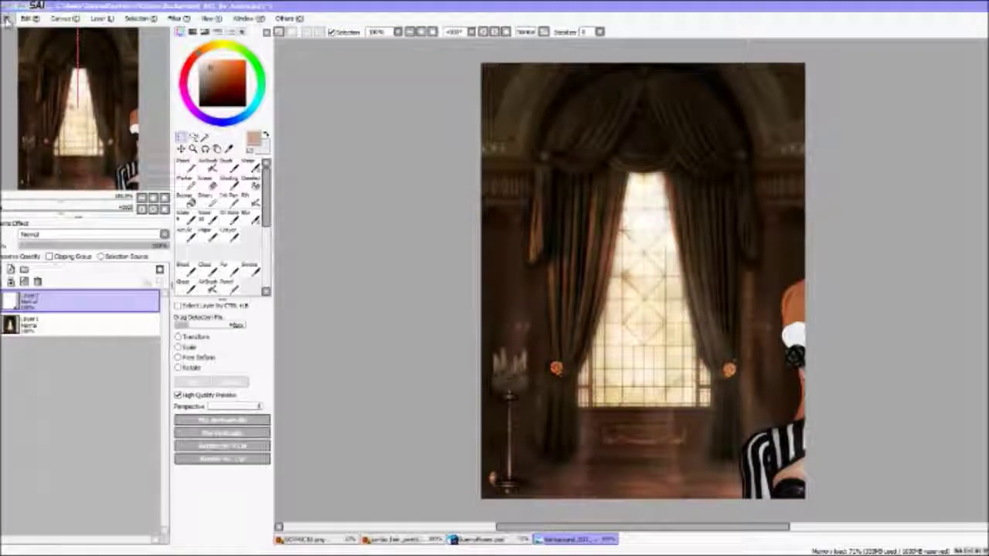
Step: Open the gothic night background with the round window from the Backgrounds folder
key(ctrl+o)
click(265, 404)
click(267, 395)
click(801, 99)
click(889, 526)
Step: Paste the figure into the gothic night background, scale it down and place it in front of the round window
key(ctrl+v)
key(ctrl+t)
drag(830, 250, 761, 328)
drag(684, 336, 648, 175)
drag(735, 156, 683, 267)
drag(646, 383, 660, 298)
click(192, 384)
click(7, 18)
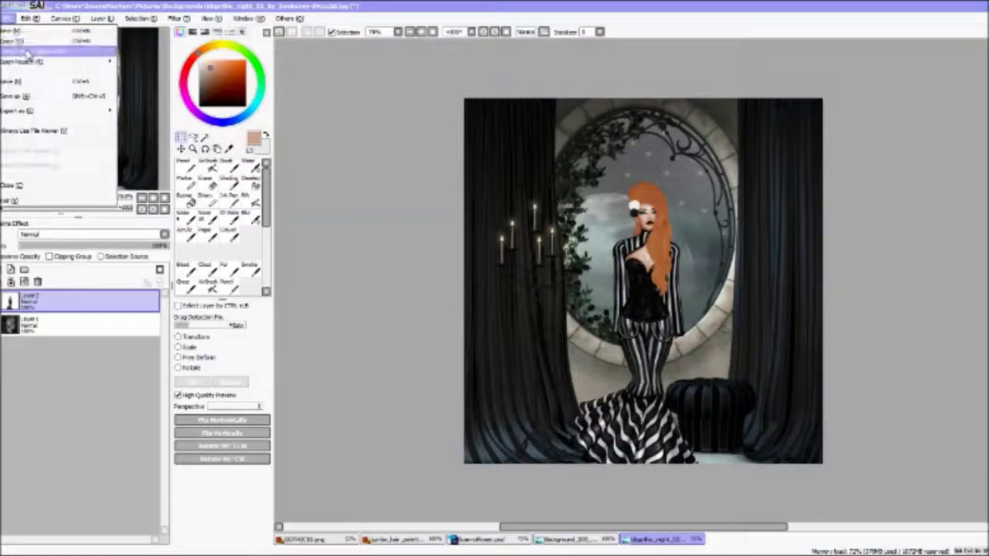
Step: Open FallenAngel.png to check how large a figure is placed in the same gothic background
click(25, 54)
click(260, 385)
double_click(403, 118)
double_click(410, 112)
double_click(418, 109)
double_click(595, 166)
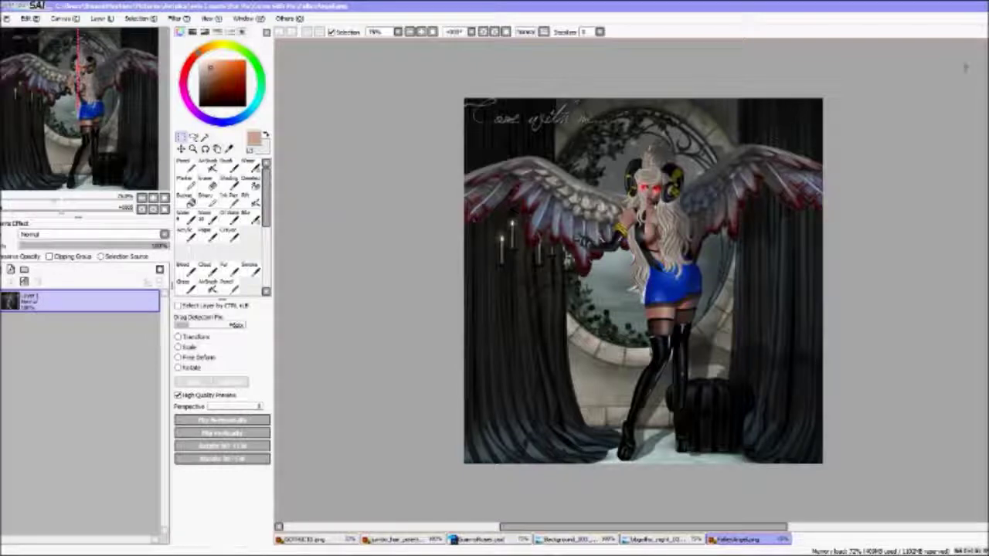
Step: Return to the gothic night scene and enlarge and reposition the red-haired figure in front of the round window
click(661, 540)
key(ctrl+t)
drag(690, 224, 700, 245)
key(Return)
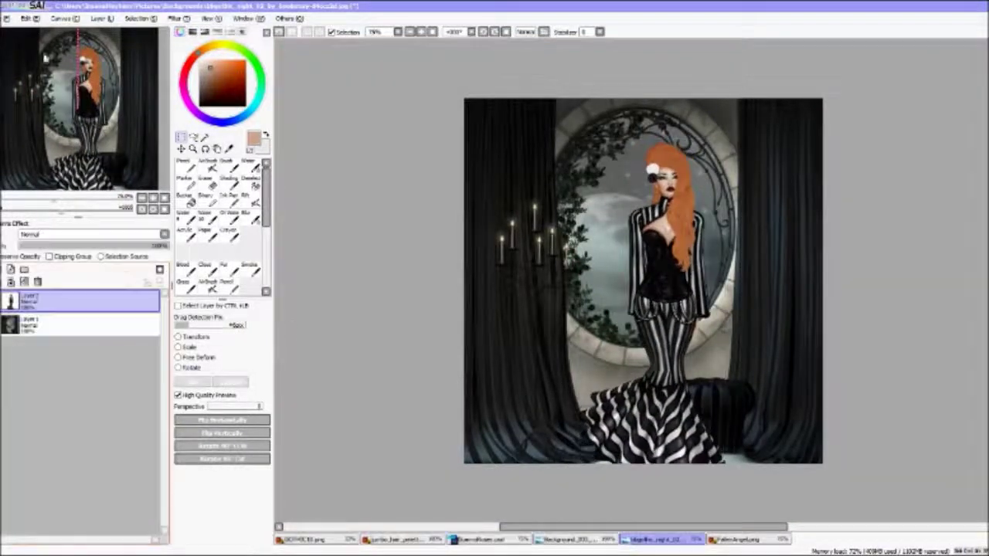
Step: Save the gothic night composition as a PSD file and switch to Photoshop
click(7, 18)
click(30, 80)
click(852, 539)
click(409, 506)
click(889, 526)
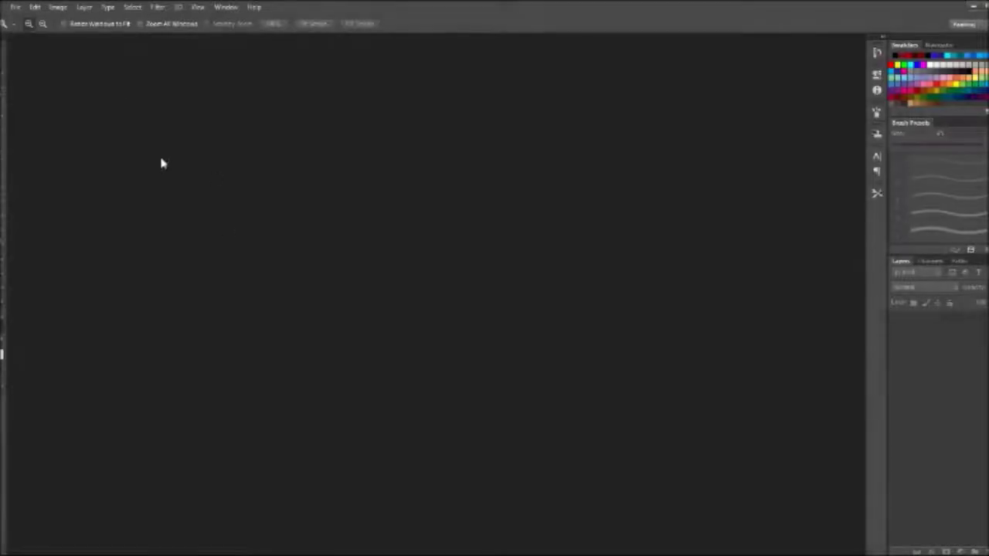
Step: Open the saved gothic night PSD from the Pictures library
click(16, 7)
click(29, 39)
click(662, 305)
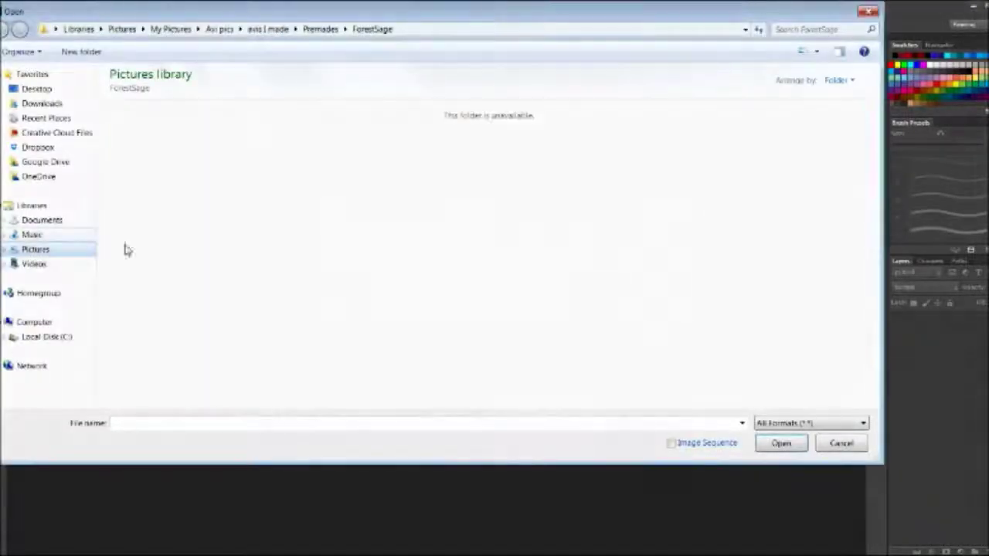
click(36, 249)
click(604, 241)
drag(874, 223, 870, 271)
click(782, 443)
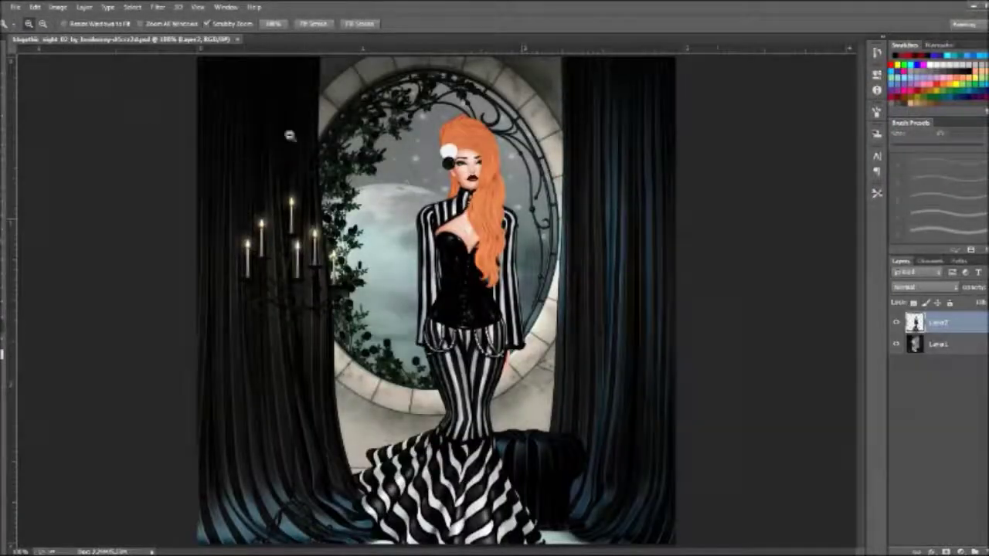
Step: Duplicate the figure layer, place the copy beneath the original and hide the original
click(84, 7)
click(116, 35)
click(596, 173)
drag(964, 329, 960, 352)
click(896, 323)
Step: Try to paint the duplicated figure black with a large brush
key(b)
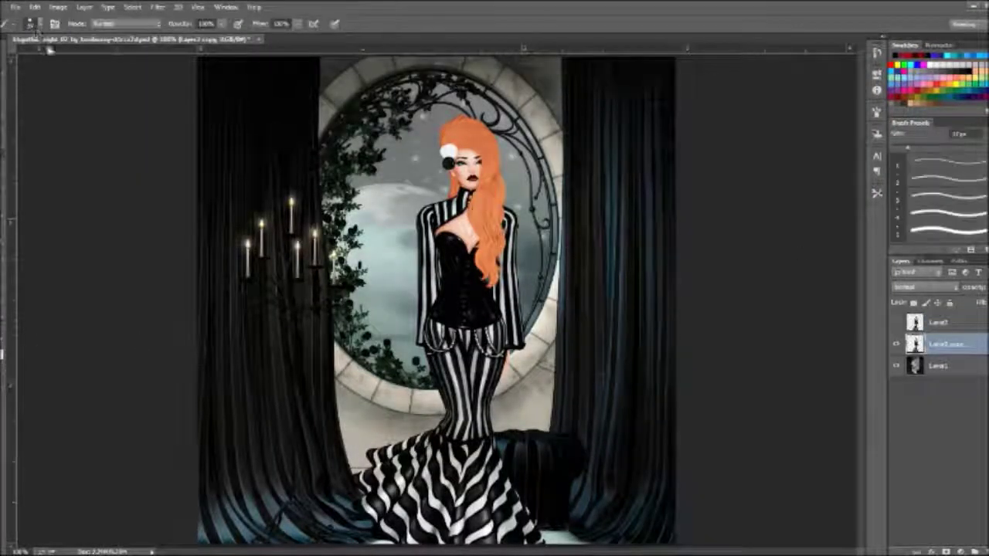
click(36, 26)
click(88, 154)
drag(75, 57, 101, 57)
drag(477, 175, 468, 260)
key(ctrl+z)
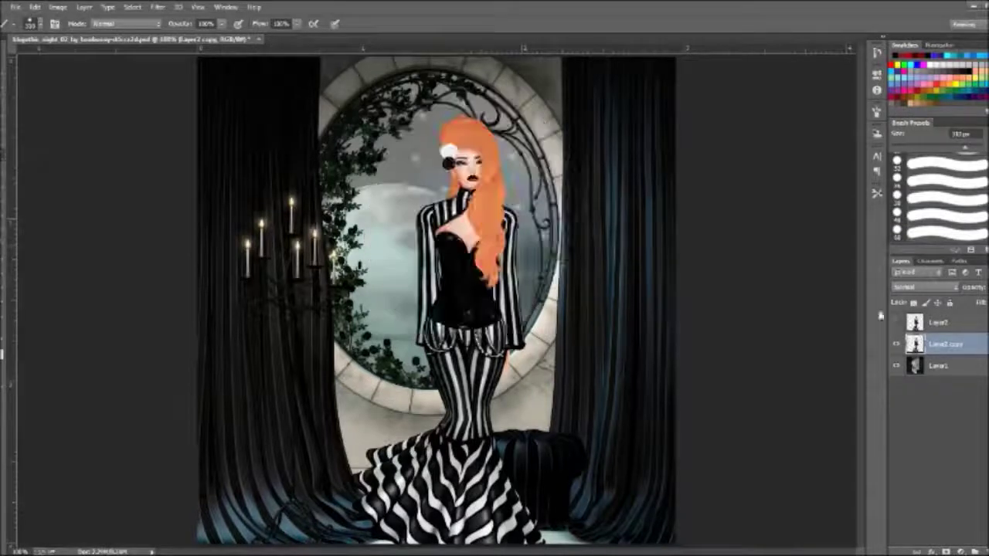
Step: Turn the duplicated figure into a faint black cast shadow slanting across the right curtain behind the visible original
key(alt+shift+BackSpace)
click(897, 324)
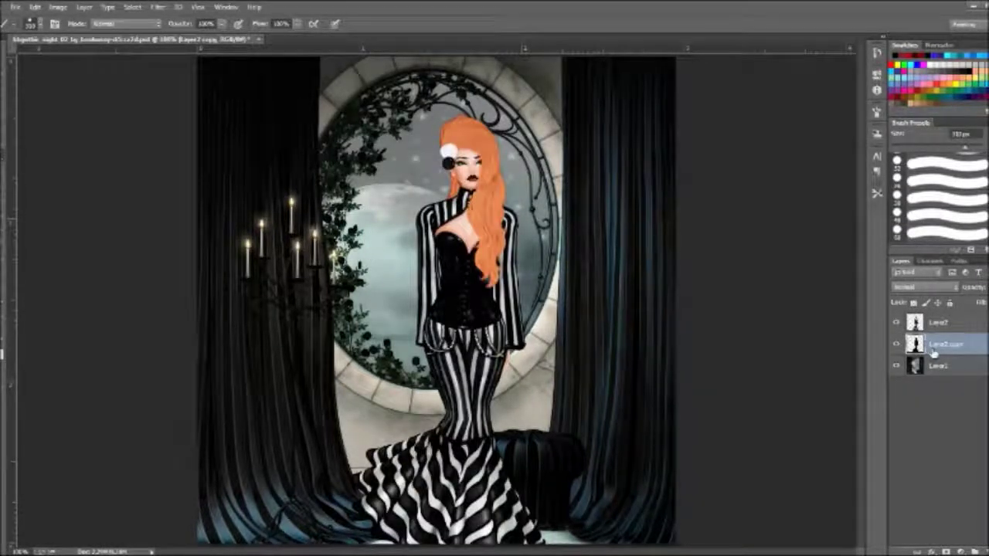
key(ctrl+t)
drag(350, 115, 421, 159)
drag(545, 115, 670, 250)
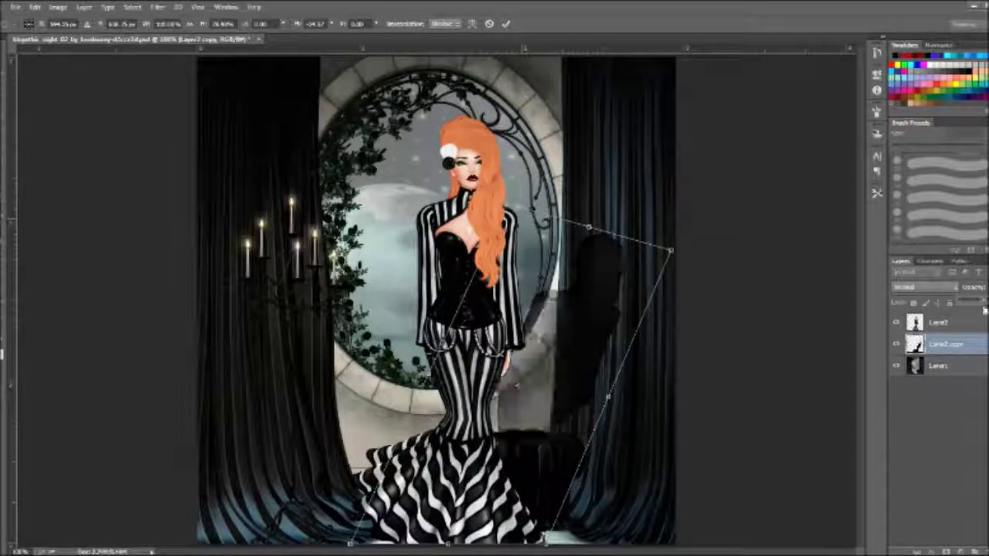
key(Return)
Step: Duplicate the original figure layer above the shadow
key(b)
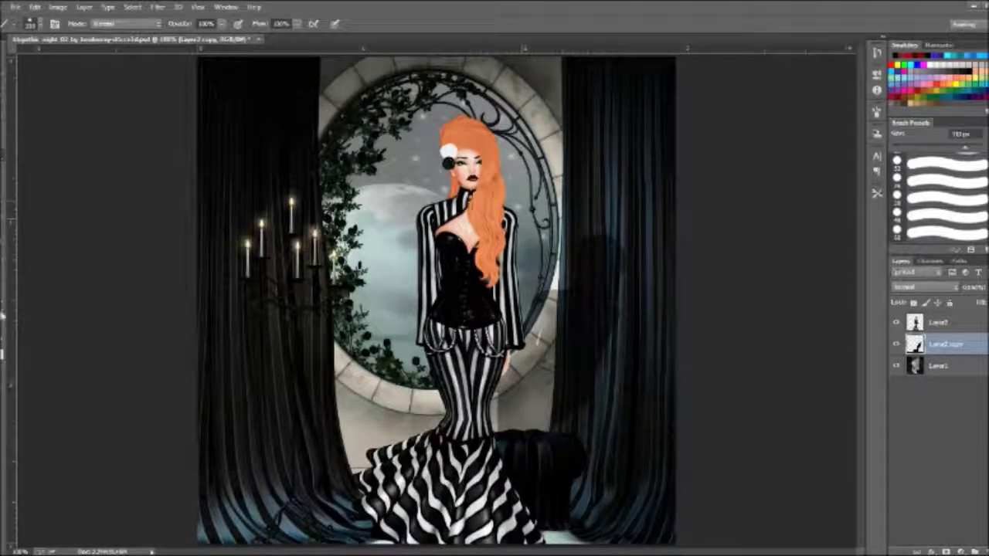
click(6, 313)
drag(124, 234, 345, 214)
drag(442, 221, 384, 353)
click(939, 322)
click(84, 7)
click(113, 34)
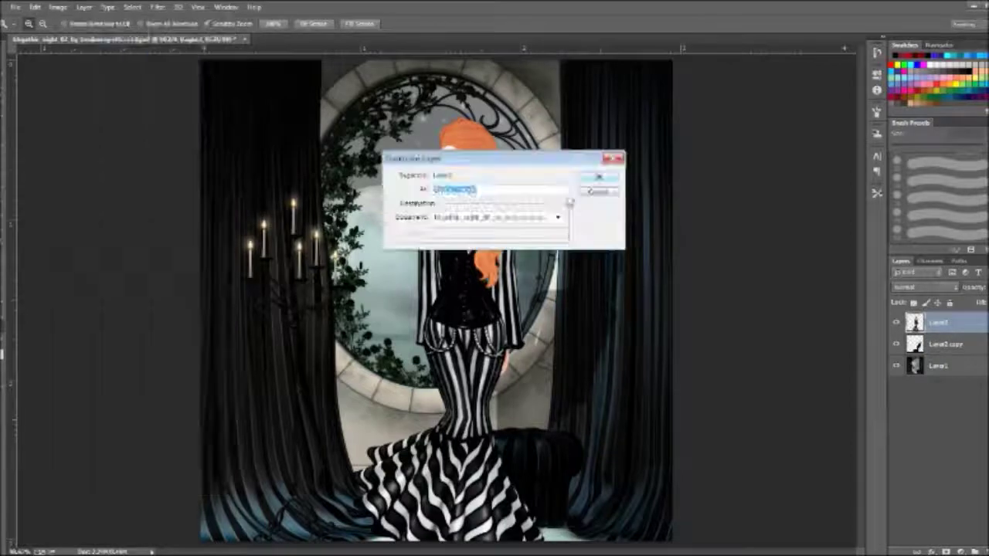
key(Return)
Step: Sharpen the new figure copy and merge all visible layers into one
click(158, 7)
click(158, 6)
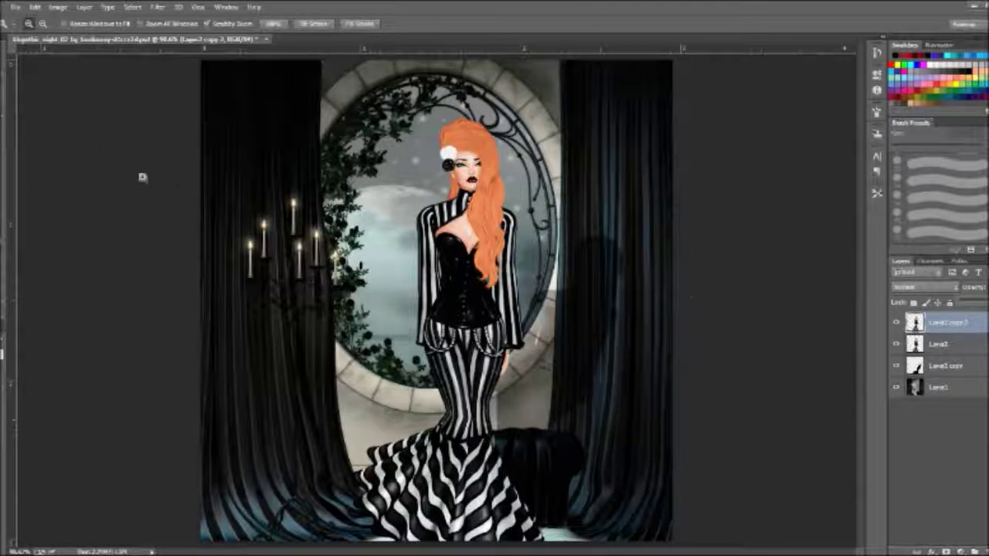
alt+click(164, 181)
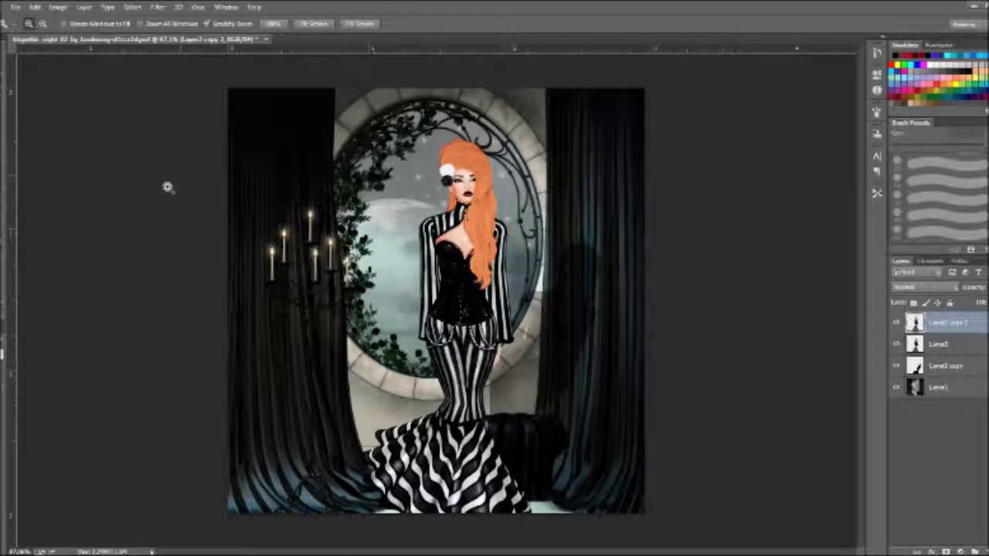
click(83, 6)
click(101, 451)
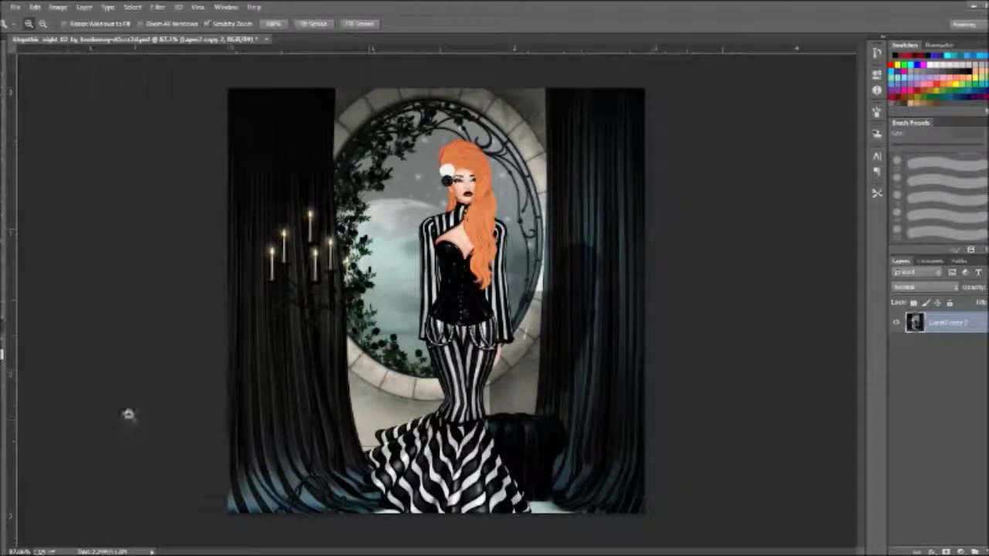
Step: Tint the merged image with a Photo Filter preset
click(58, 6)
mouse_move(116, 38)
click(233, 150)
click(743, 137)
click(719, 200)
click(725, 137)
click(719, 171)
click(799, 128)
Step: Try to add more red to the image's midtones with Variations
click(58, 6)
mouse_move(116, 37)
click(232, 295)
click(587, 328)
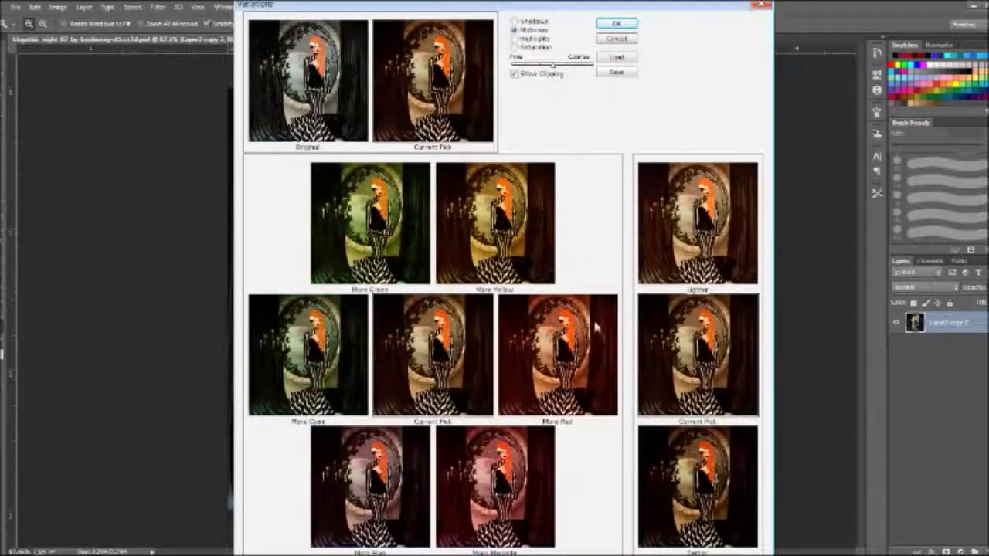
click(596, 327)
click(618, 24)
key(ctrl+z)
Step: Apply a Deep Blue Photo Filter to the merged image
click(58, 6)
mouse_move(116, 37)
click(231, 150)
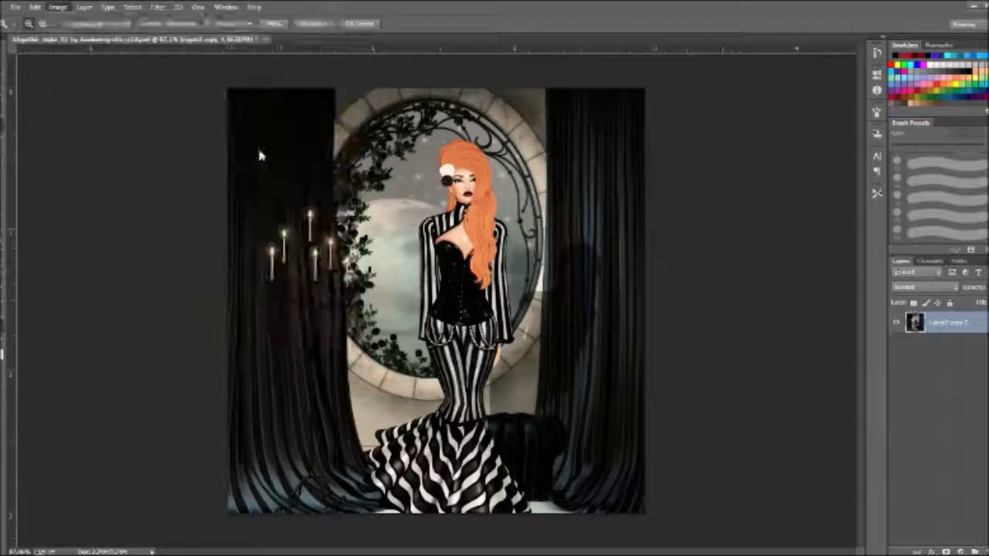
click(758, 137)
click(717, 304)
click(726, 137)
click(718, 316)
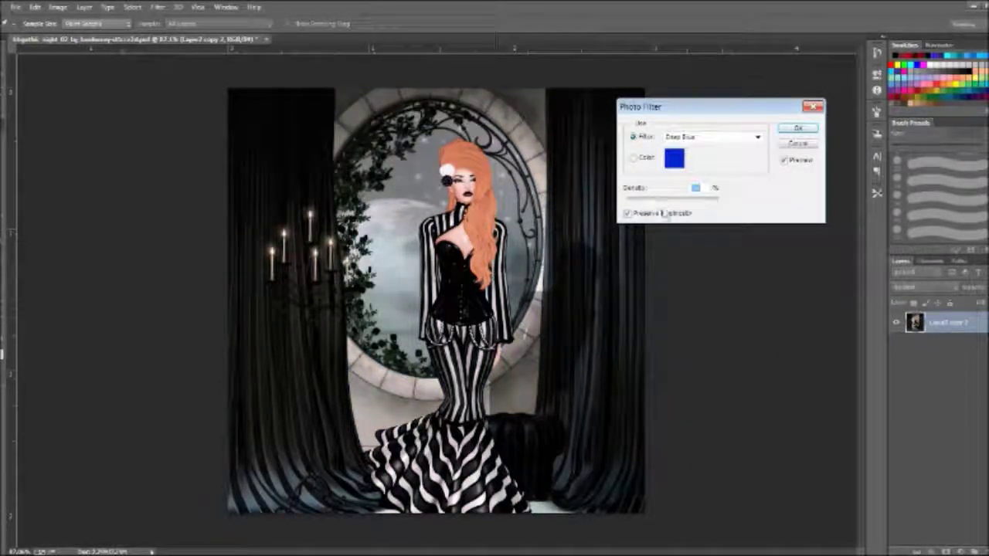
key(Return)
Step: Duplicate the tinted layer and start the Lighting Effects filter on the copy
click(157, 7)
click(85, 7)
click(99, 37)
key(Return)
click(160, 9)
mouse_move(231, 209)
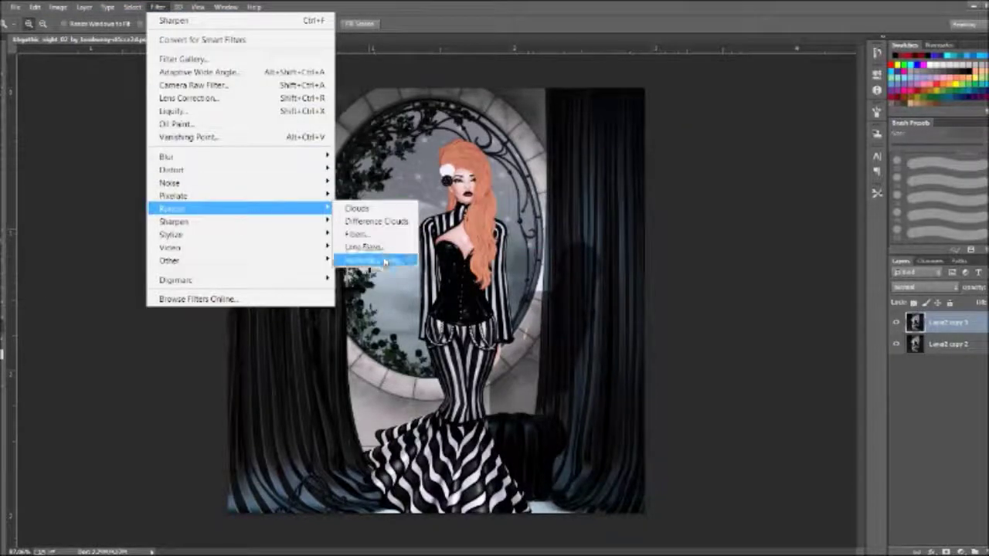
click(378, 258)
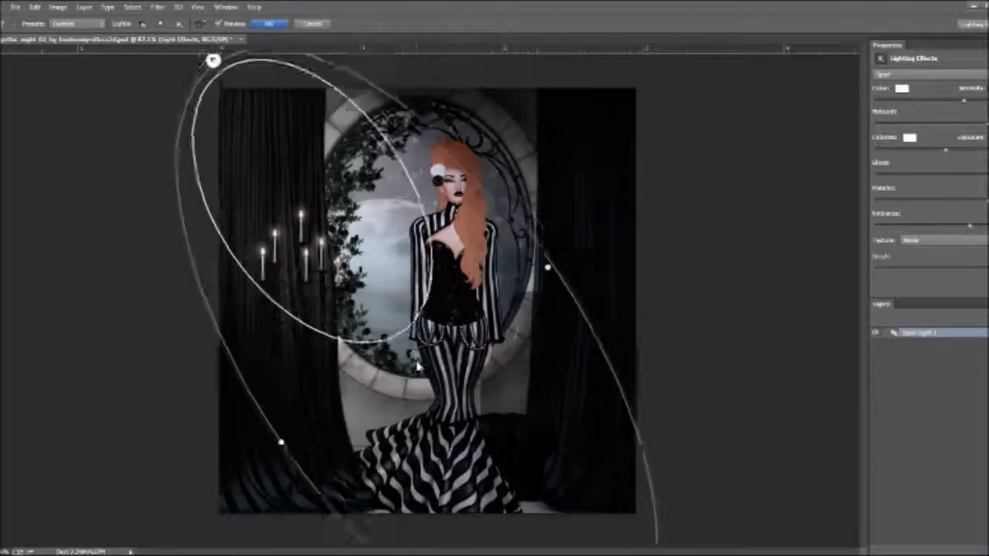
Step: Adjust the spot light's position, size and angle so it falls across the candles, the window and the figure
mouse_move(417, 363)
mouse_down()
mouse_move(445, 343)
mouse_move(423, 370)
mouse_up()
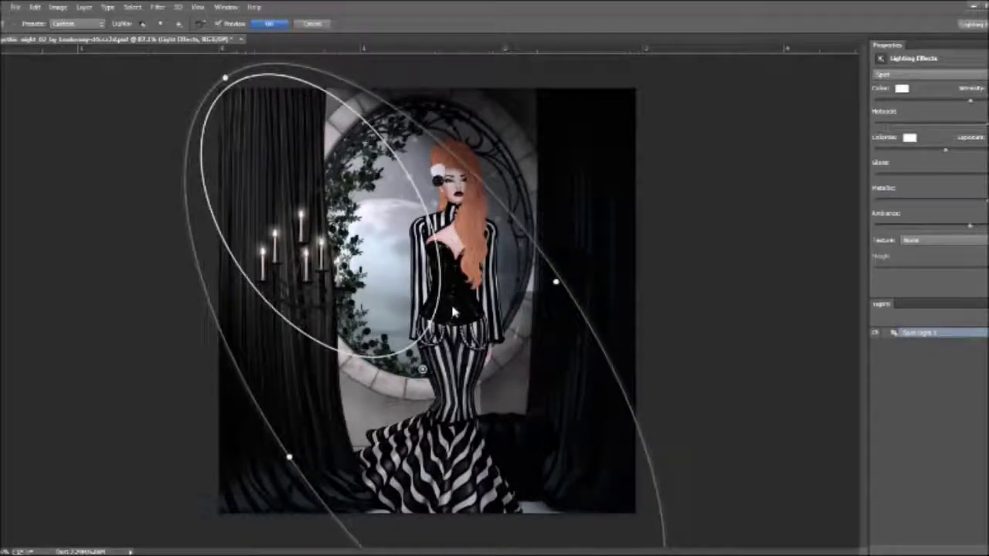
drag(225, 79, 243, 100)
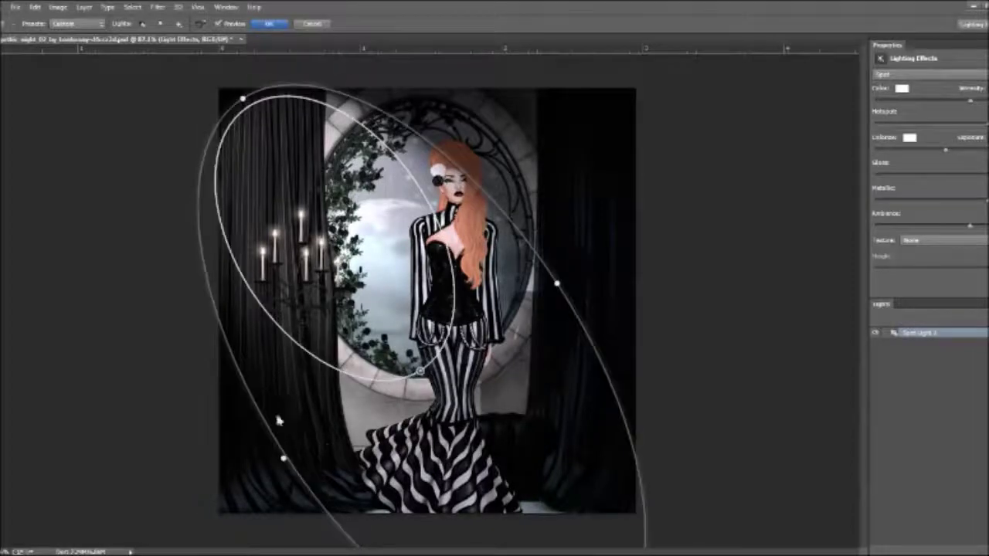
drag(649, 521, 666, 489)
drag(212, 134, 227, 145)
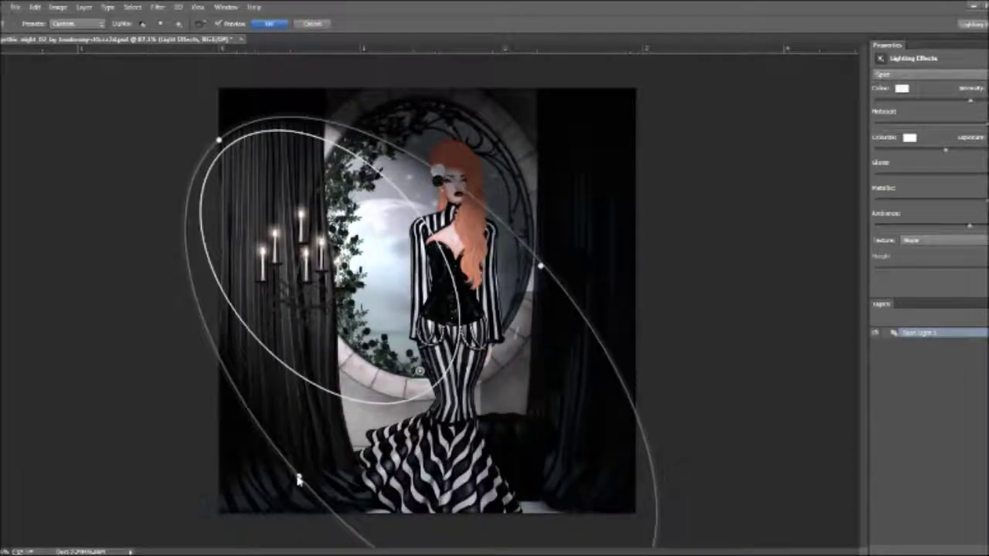
drag(294, 474, 281, 460)
drag(420, 372, 408, 379)
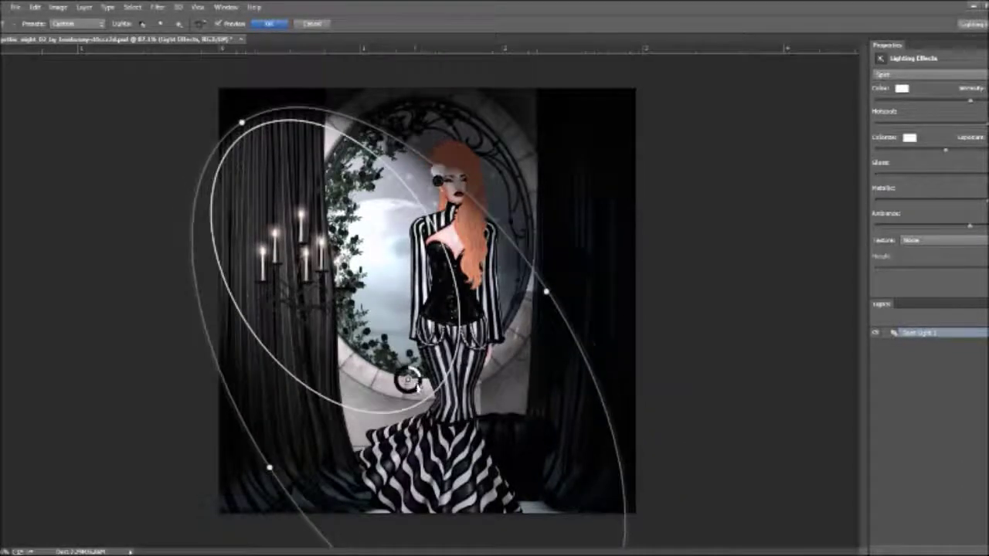
Step: Reshape the spot light into a wide tilted ellipse centred on the figure's corset and apply the lighting
drag(241, 125, 228, 180)
drag(516, 255, 346, 167)
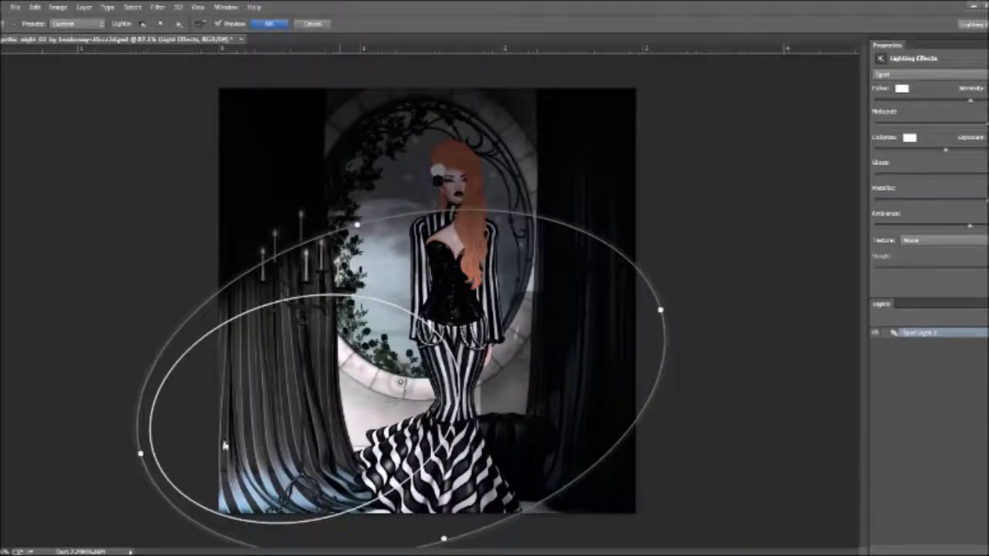
drag(400, 384, 402, 280)
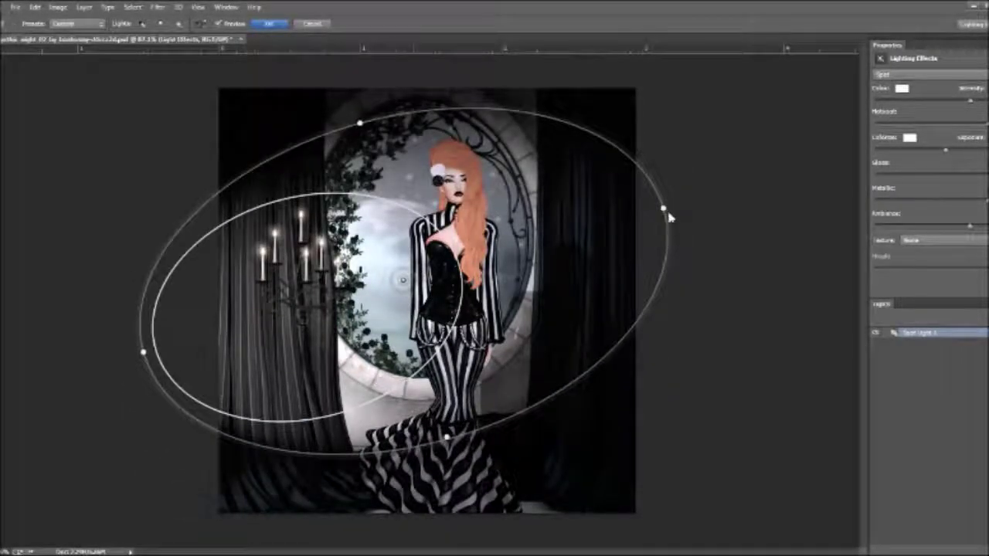
drag(669, 220, 653, 346)
drag(402, 281, 430, 286)
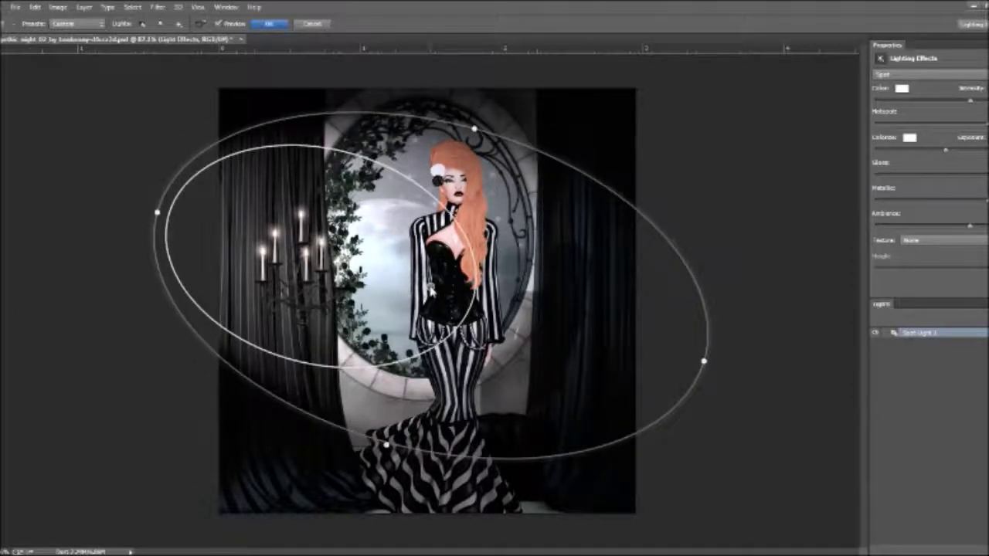
click(268, 26)
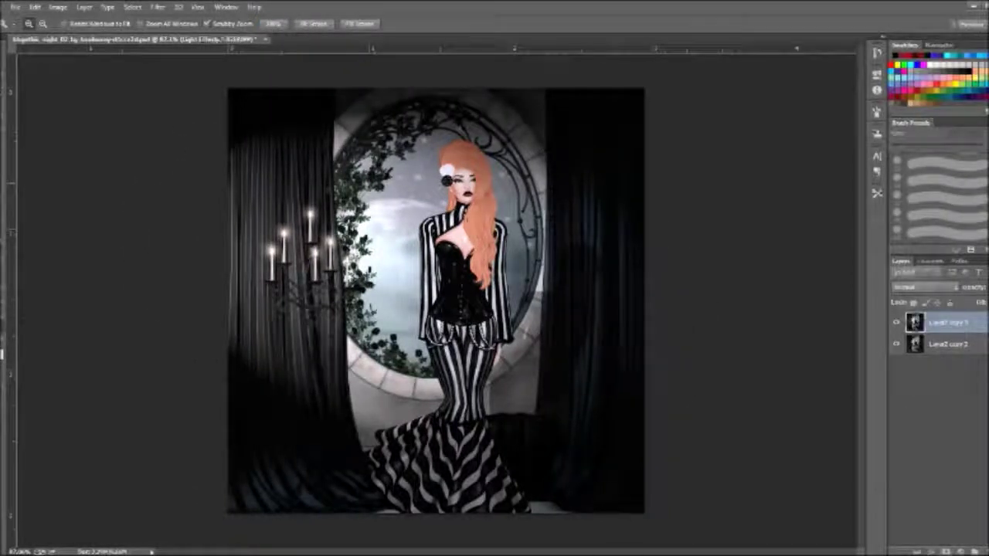
Step: Open GummyRoses.psd from the Addons folder in newshopstuff
click(17, 9)
click(131, 122)
click(15, 8)
click(31, 32)
double_click(568, 153)
double_click(149, 153)
click(467, 152)
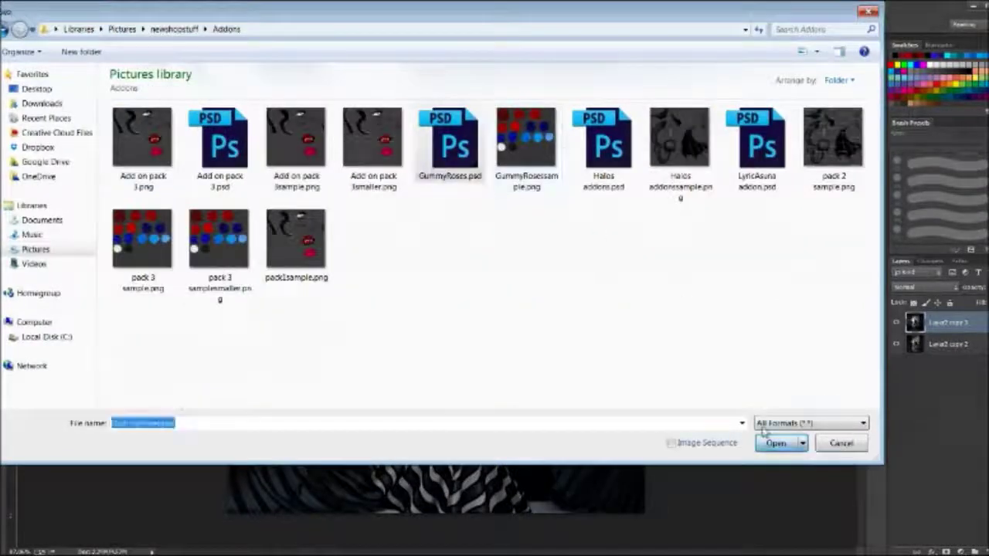
click(775, 443)
Step: Copy the white rose layer and paste it into the gothic night scene
click(951, 344)
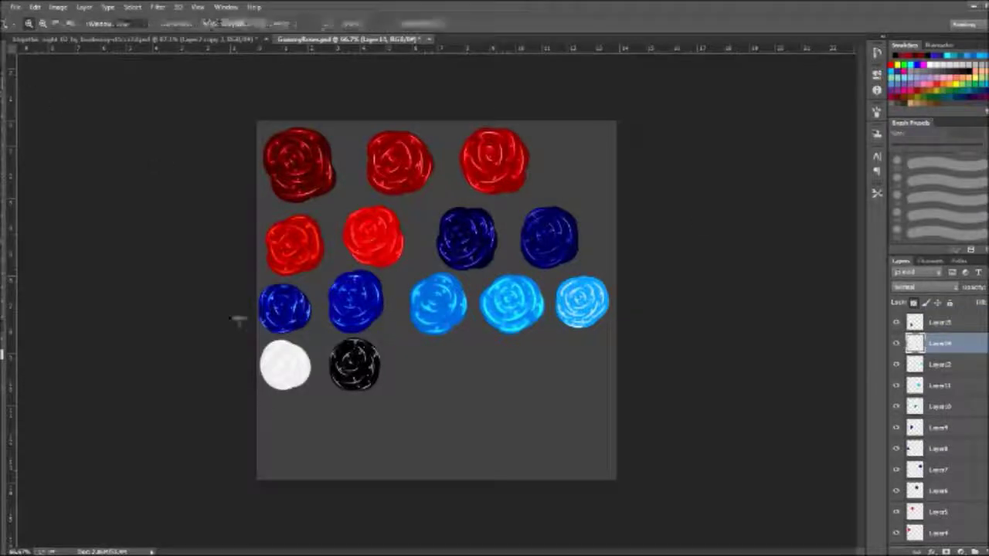
key(ctrl+c)
click(157, 40)
key(ctrl+v)
key(ctrl+t)
drag(473, 266, 434, 304)
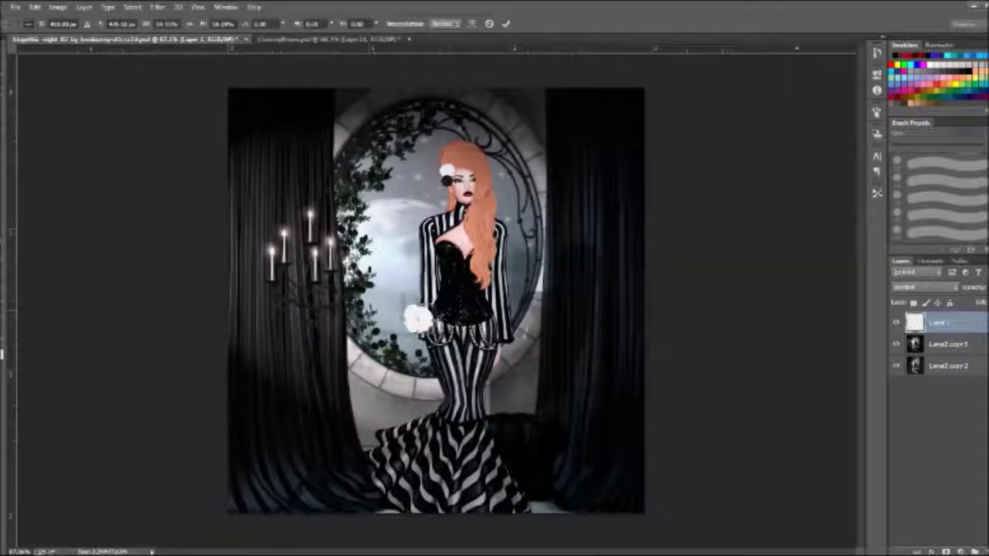
click(471, 23)
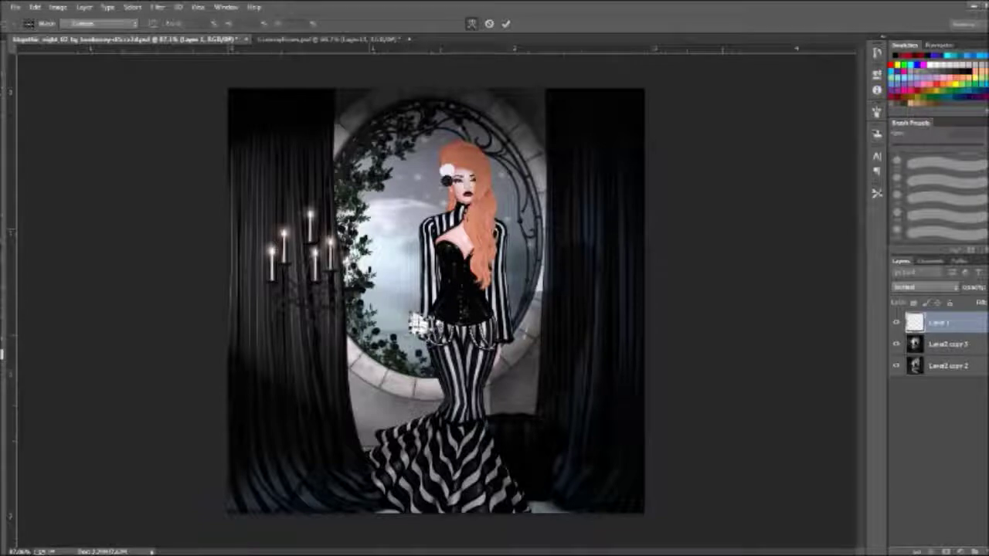
key(Escape)
Step: Warp the pasted white rose into an irregular, petal-like shape
key(z)
drag(370, 353, 435, 354)
key(ctrl+t)
click(471, 23)
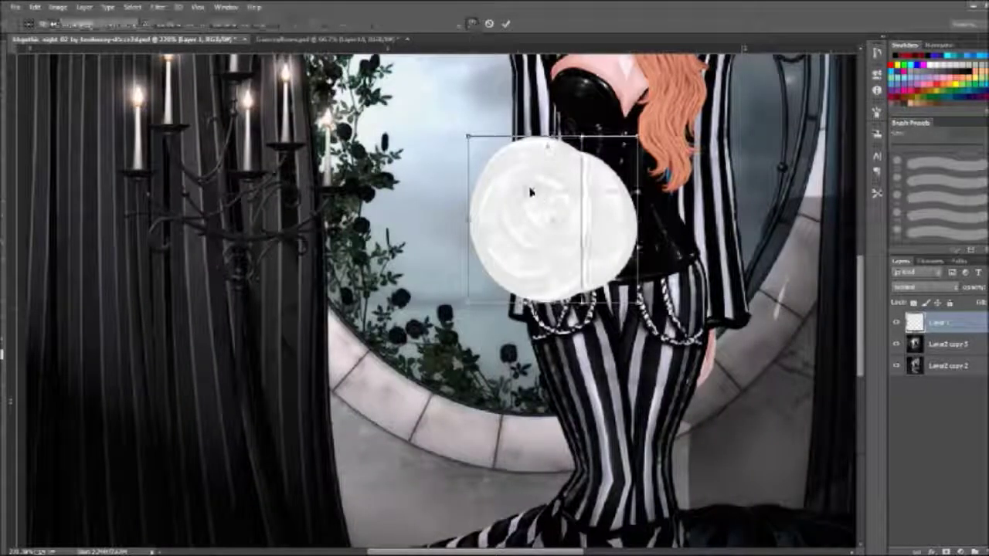
drag(470, 137, 516, 142)
drag(470, 191, 504, 205)
drag(469, 247, 502, 261)
drag(469, 303, 523, 304)
drag(638, 192, 650, 194)
drag(638, 136, 647, 139)
drag(581, 137, 614, 137)
drag(524, 303, 497, 307)
drag(525, 267, 506, 266)
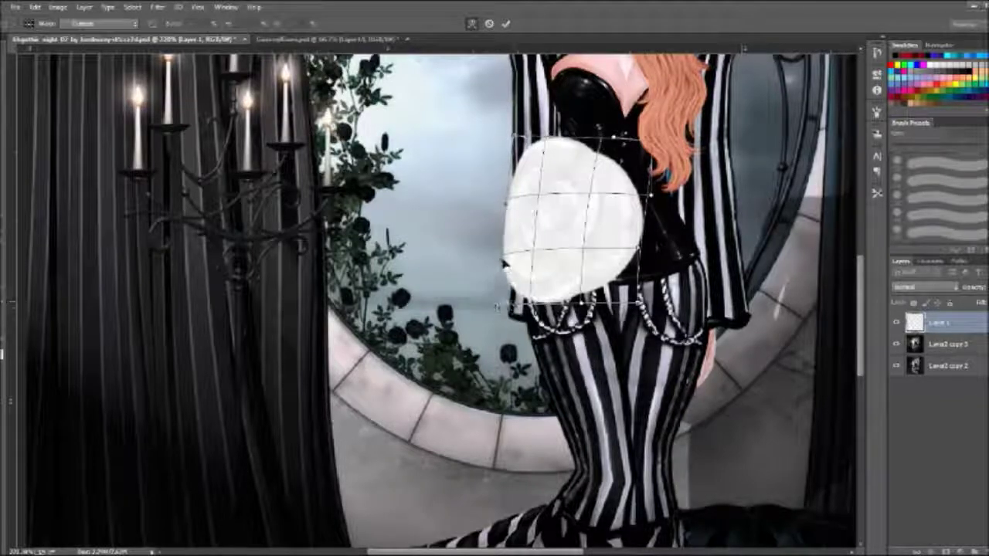
Step: Scale the warped white petal down and place it at the lower left edge of the striped skirt
click(474, 24)
drag(653, 137, 543, 272)
drag(861, 286, 862, 333)
drag(515, 104, 405, 523)
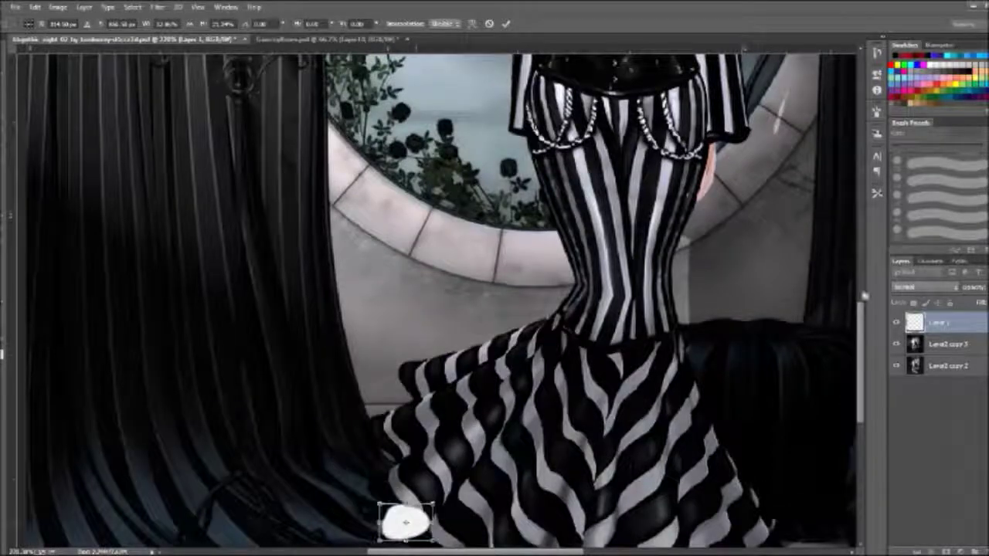
drag(863, 328, 863, 358)
click(506, 24)
Step: Duplicate the white petal layer and move the copy onto the black train at the skirt's right
click(84, 7)
click(107, 46)
click(600, 177)
key(ctrl+t)
drag(407, 403, 815, 223)
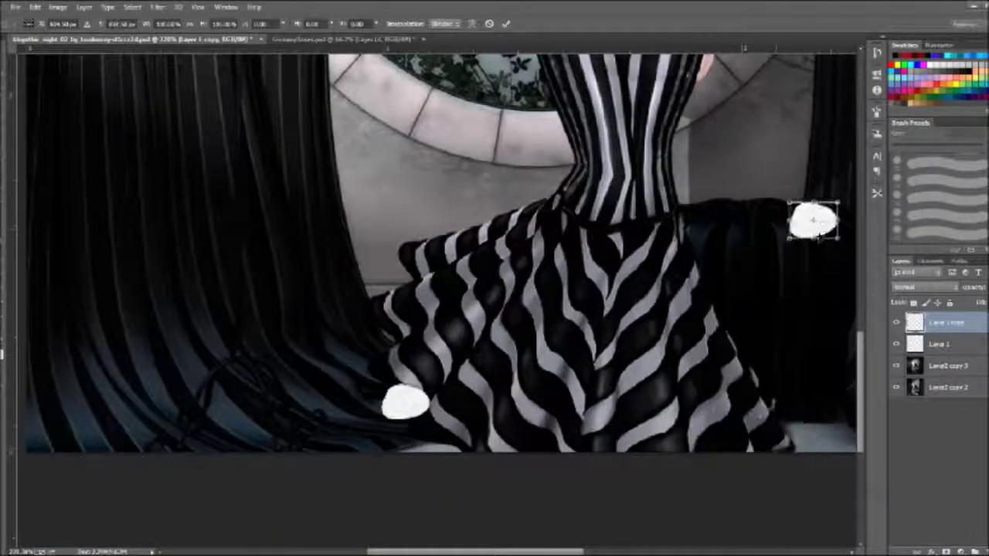
click(506, 24)
Step: Duplicate the petal on the black train and place the copy on the floor right of the skirt's hem
drag(541, 551, 575, 552)
click(84, 7)
click(102, 46)
key(Return)
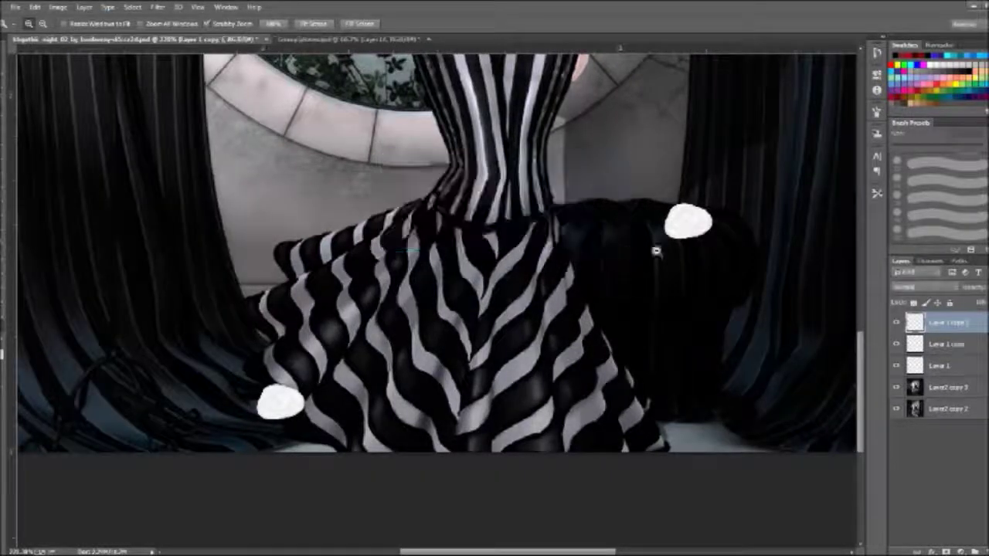
key(ctrl+t)
drag(688, 224, 745, 441)
Step: Duplicate the white petal again and place the copy on the floor near the left curtain's chains
click(98, 46)
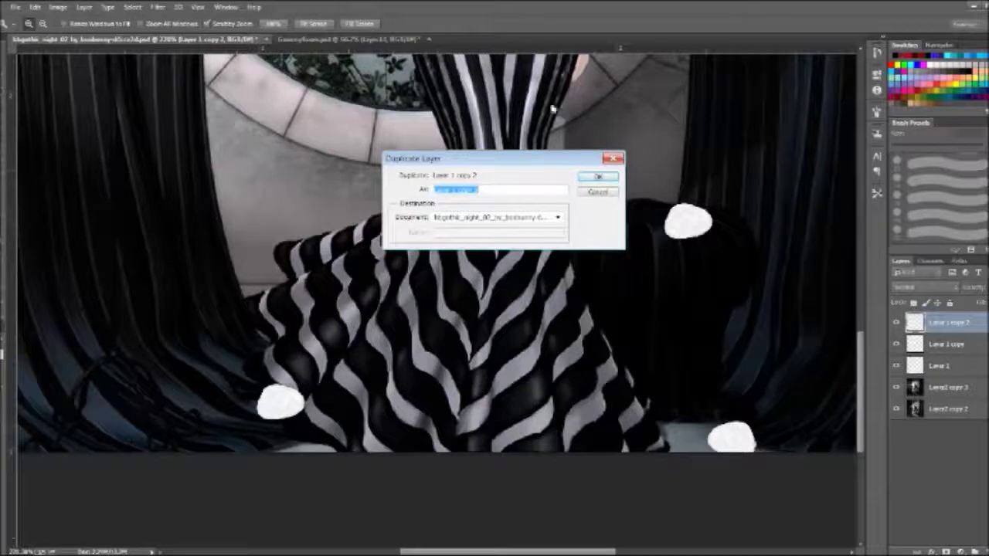
key(Return)
key(ctrl+t)
drag(685, 402, 190, 437)
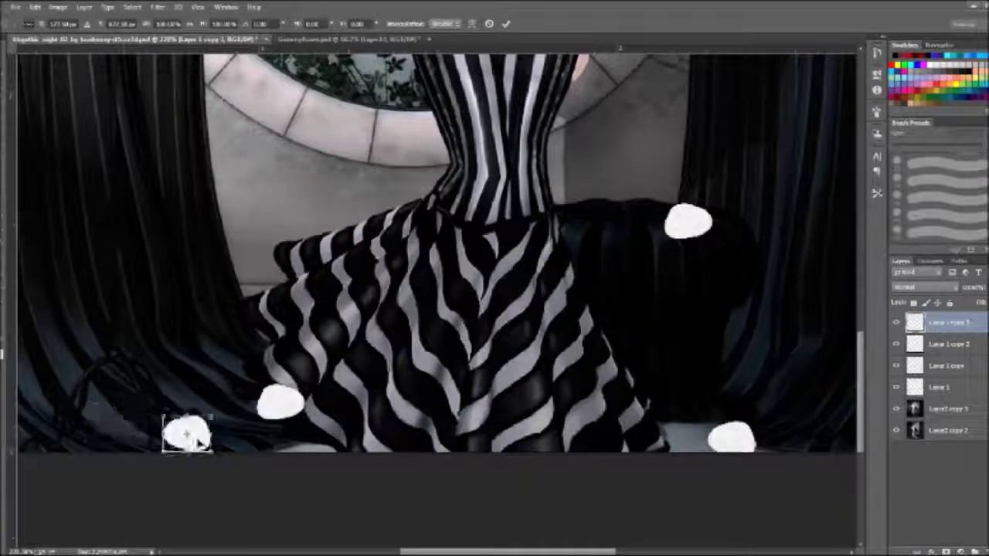
key(Return)
Step: Lower the left curtain petal's opacity, erase its lower left edge and restore the opacity
drag(988, 288, 981, 307)
click(3, 160)
click(39, 25)
click(73, 109)
drag(174, 445, 181, 449)
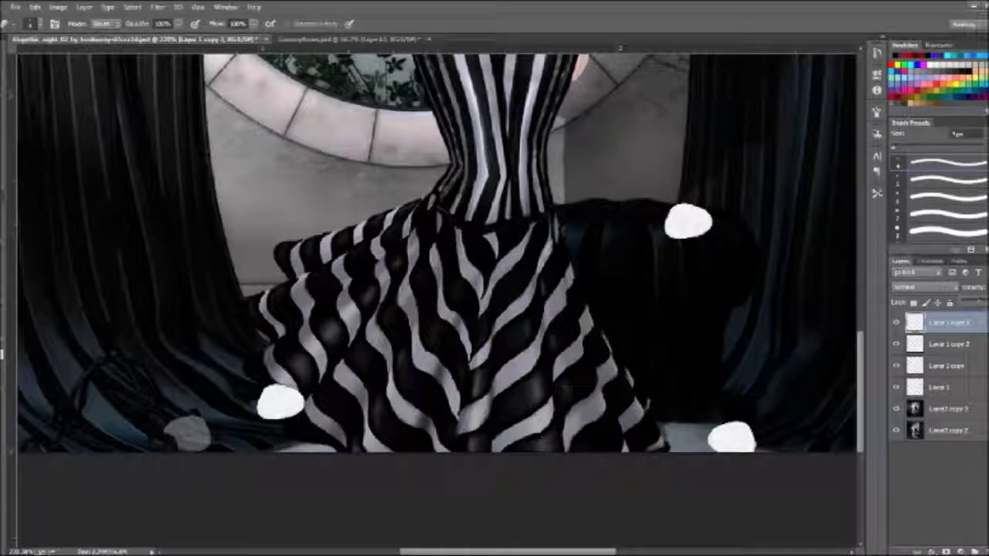
drag(979, 300, 988, 301)
click(956, 348)
click(950, 325)
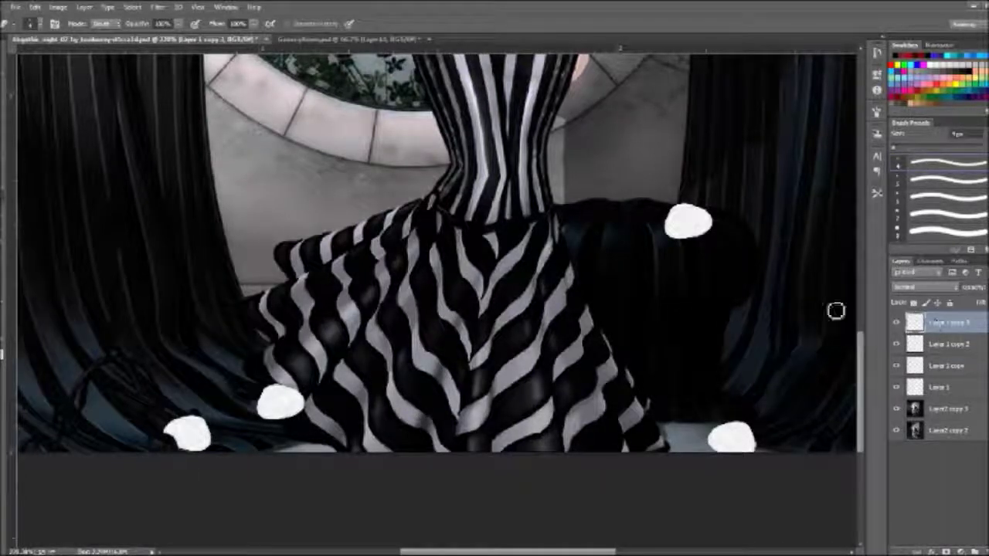
Step: Merge the four white petal layers into one and duplicate the merged layer
key(ctrl+e)
key(ctrl+e)
key(ctrl+e)
click(82, 8)
click(108, 32)
click(598, 177)
key(ctrl+t)
drag(627, 314, 733, 346)
click(489, 24)
Step: On the duplicate layer, select the petal at the skirt's left edge and move it to the lower right hem
key(m)
drag(233, 361, 329, 436)
key(ctrl+t)
drag(281, 402, 661, 446)
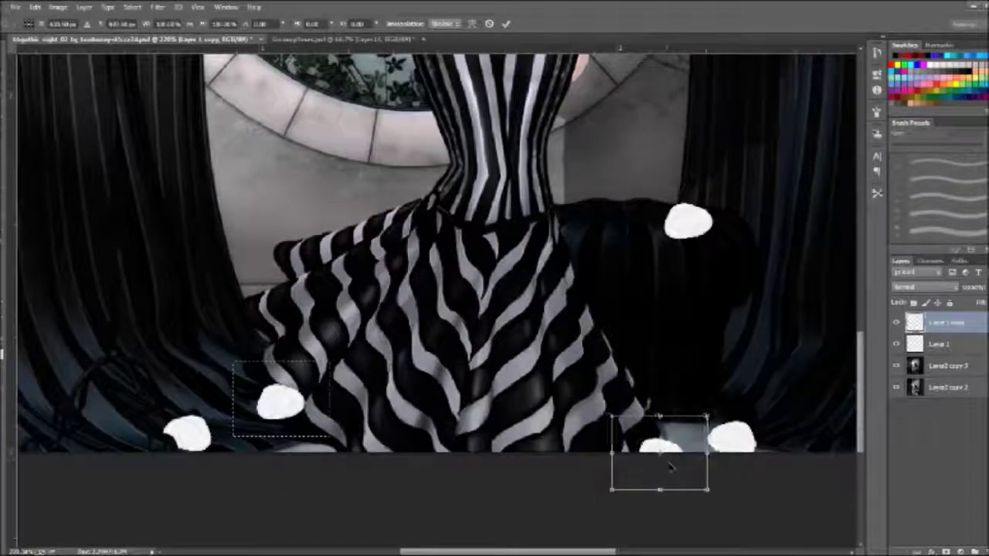
click(506, 23)
Step: On Layer 1, select the petal on the black train, move it to the skirt's bottom left hem, and deselect
click(939, 343)
drag(648, 180, 741, 271)
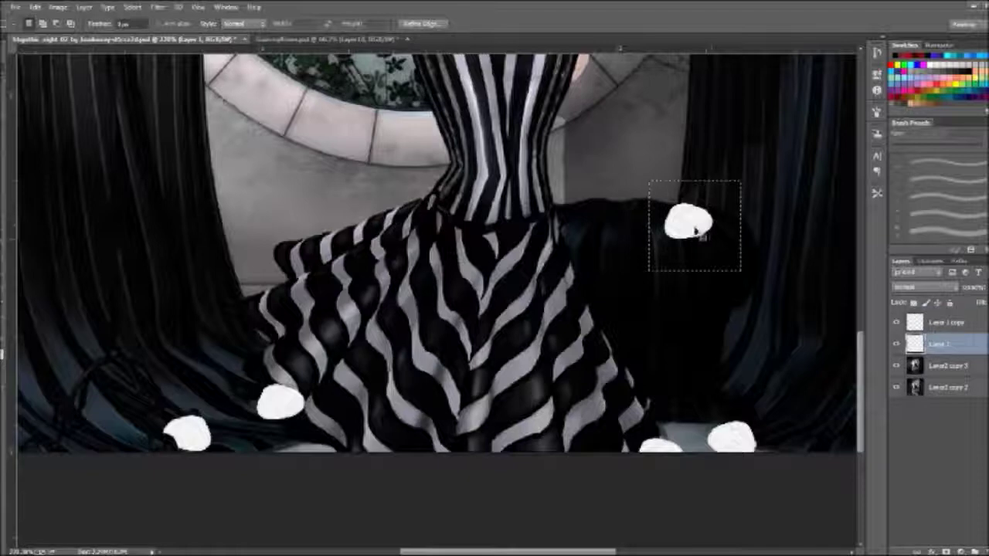
key(ctrl+t)
drag(704, 234, 367, 477)
click(506, 23)
click(132, 7)
click(142, 33)
Step: Merge the two white petal layers into one
key(z)
drag(244, 217, 248, 270)
drag(860, 358, 864, 316)
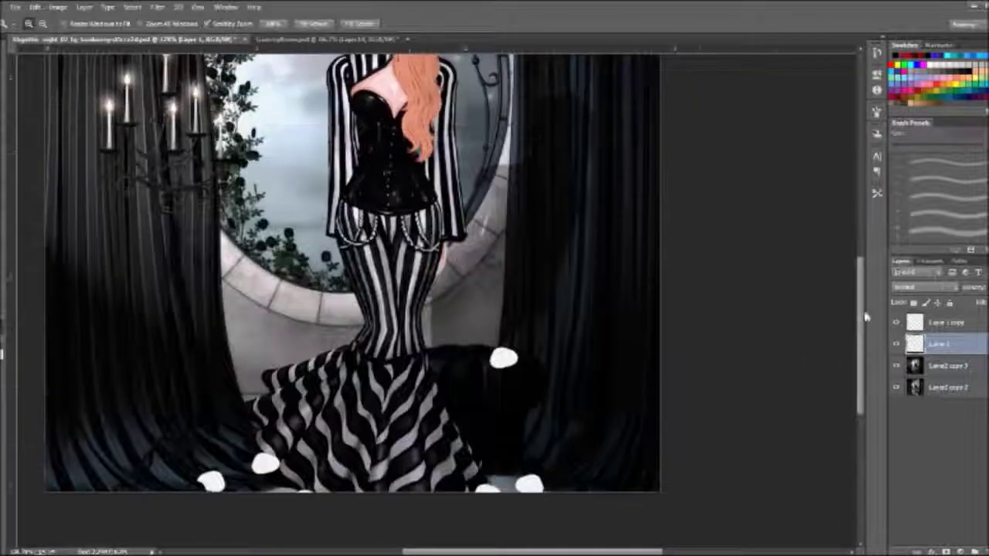
click(971, 327)
key(ctrl+e)
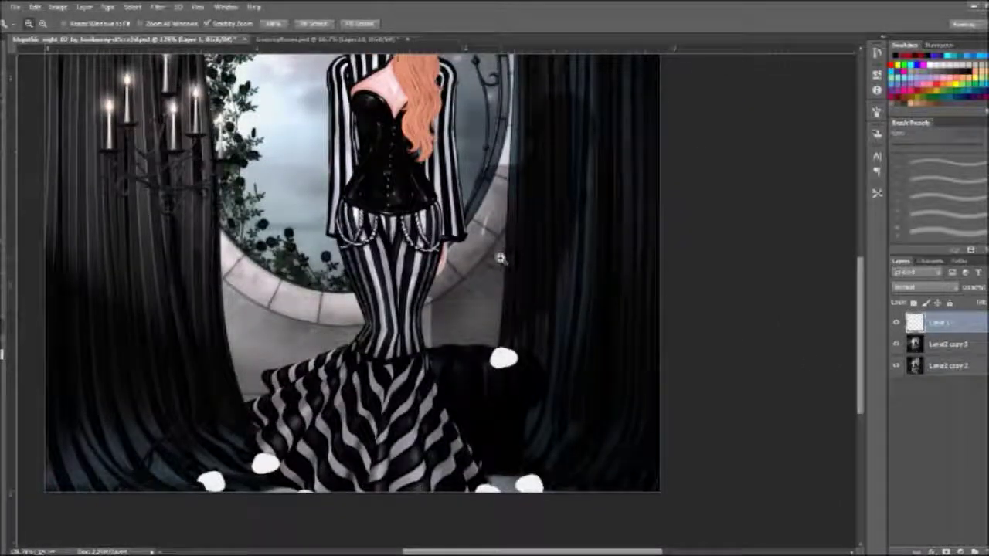
Step: Copy the black rose from GummyRoses.psd and paste it into the gothic night scene
click(325, 40)
click(941, 322)
click(3, 77)
drag(416, 419, 318, 332)
click(198, 39)
key(ctrl+v)
key(ctrl+t)
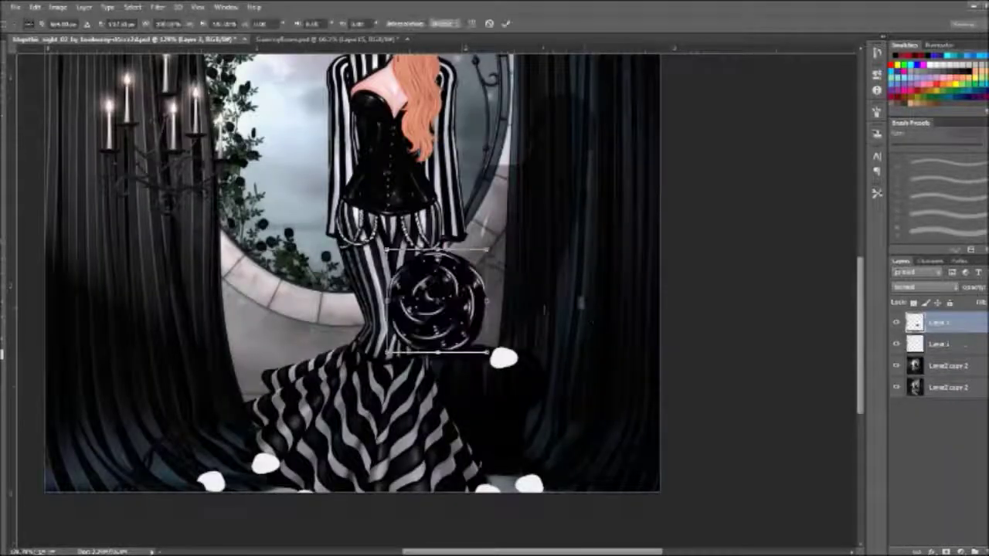
Step: Warp the pasted black rose into an irregular, slanted shape
click(473, 24)
drag(387, 251, 430, 252)
drag(388, 284, 415, 326)
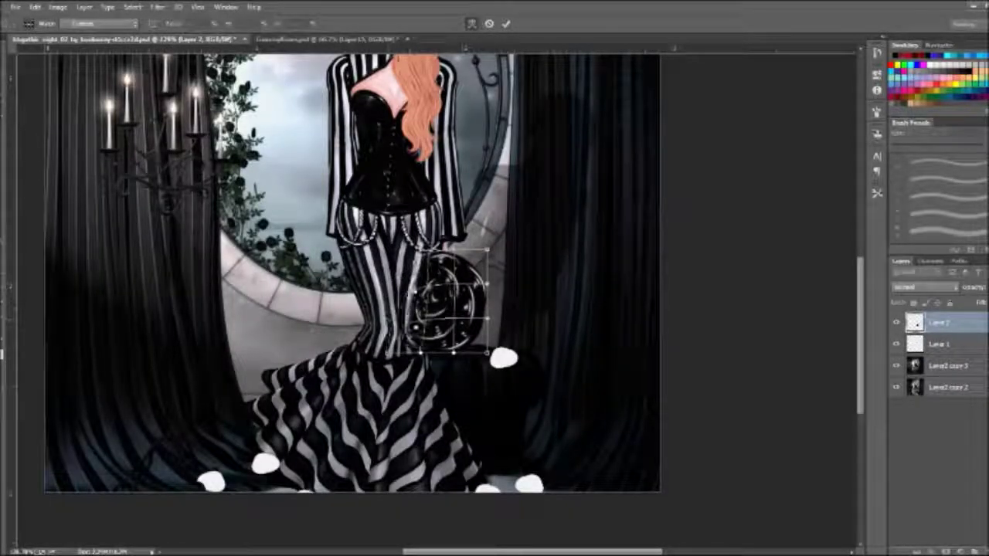
drag(487, 319, 503, 331)
drag(487, 353, 431, 371)
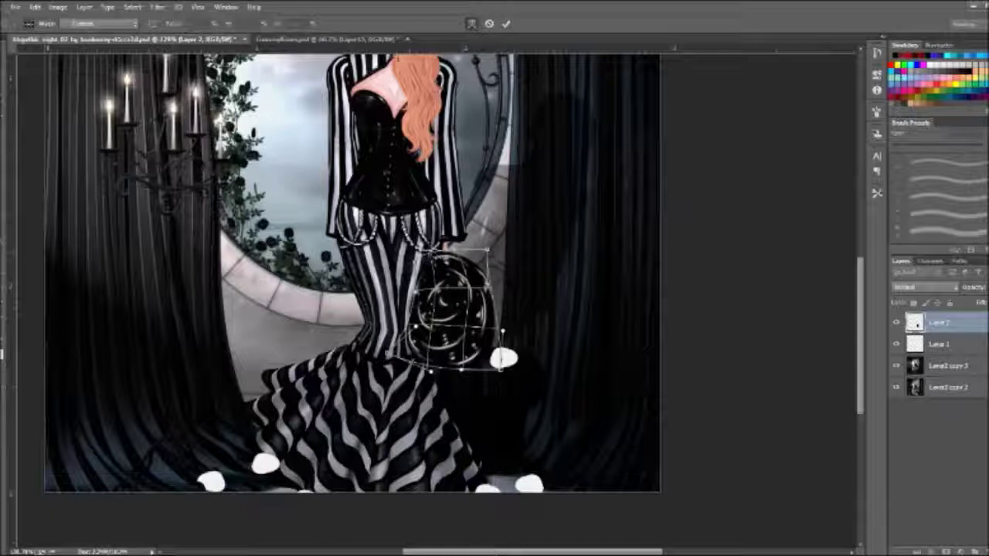
drag(421, 250, 440, 254)
drag(454, 250, 474, 253)
drag(489, 250, 510, 286)
drag(416, 291, 433, 293)
drag(416, 326, 431, 328)
drag(391, 357, 426, 369)
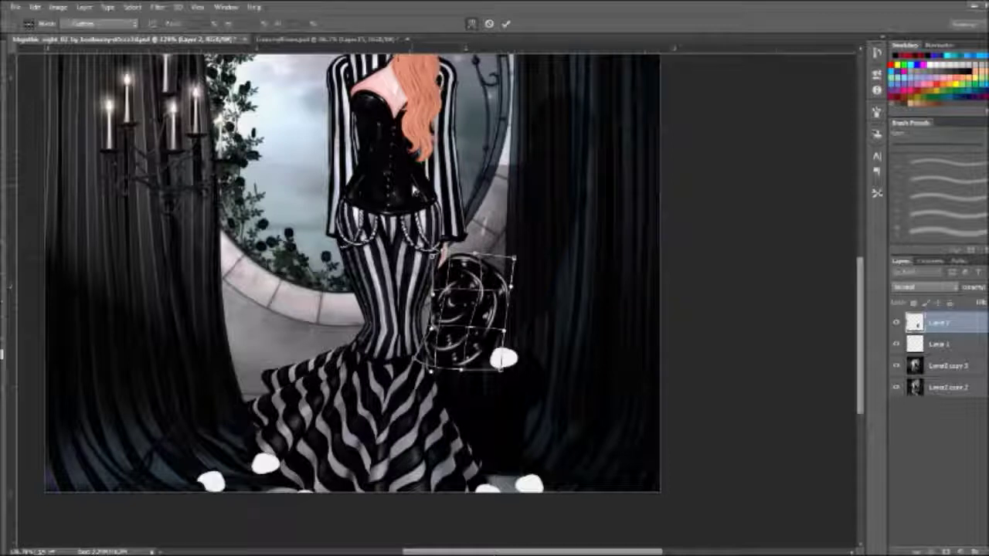
click(506, 24)
Step: Scale the warped black rose down and place it on the floor between the left curtain and the skirt
key(ctrl+t)
drag(511, 252, 214, 449)
click(506, 24)
Step: Duplicate the small black rose and place the copy at the foot of the right curtain
click(85, 8)
click(114, 41)
click(594, 177)
key(ctrl+t)
drag(248, 466, 241, 475)
click(506, 23)
Step: Duplicate the black rose twice more and place one smaller copy on top of the black train beside the skirt
click(84, 6)
click(116, 44)
click(581, 172)
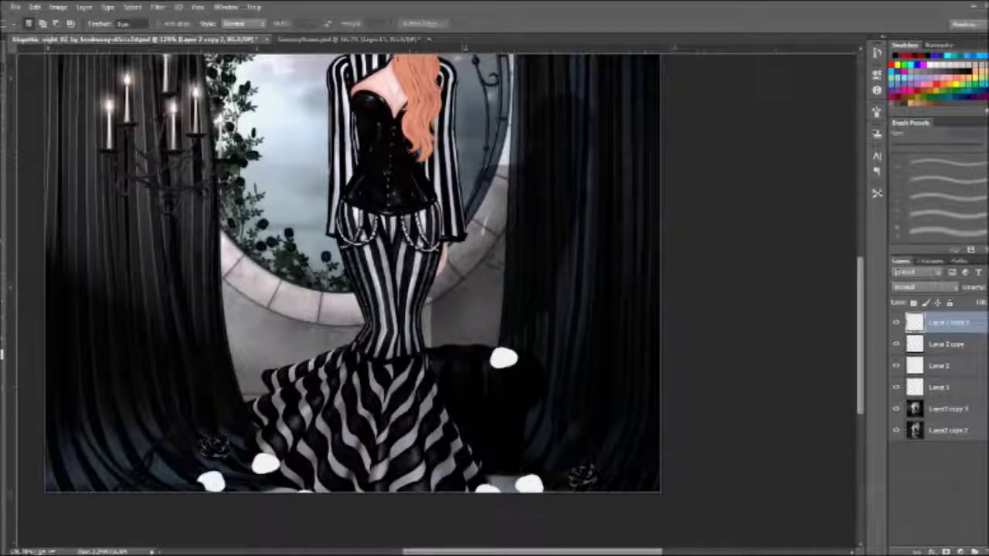
click(84, 6)
click(116, 44)
click(590, 162)
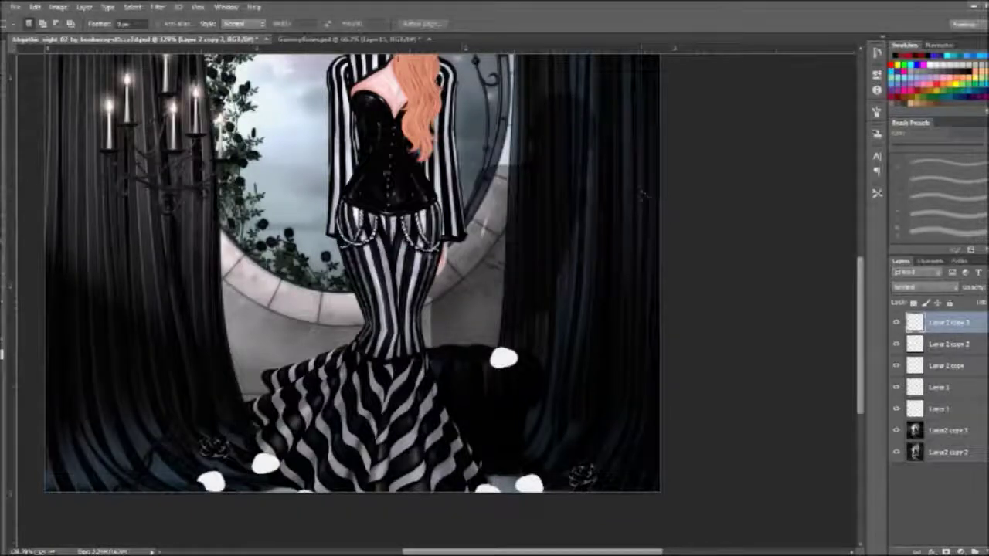
key(ctrl+t)
drag(215, 450, 451, 361)
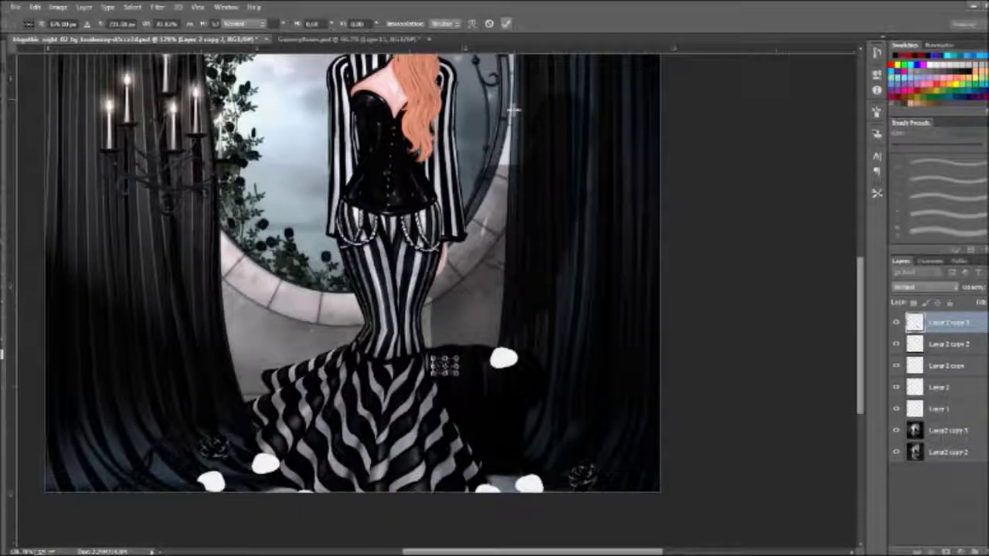
key(Return)
Step: Scale down the Layer 2 copy 2 black rose and place it left of the white petals on the floor
click(898, 345)
key(ctrl+t)
drag(217, 449, 585, 415)
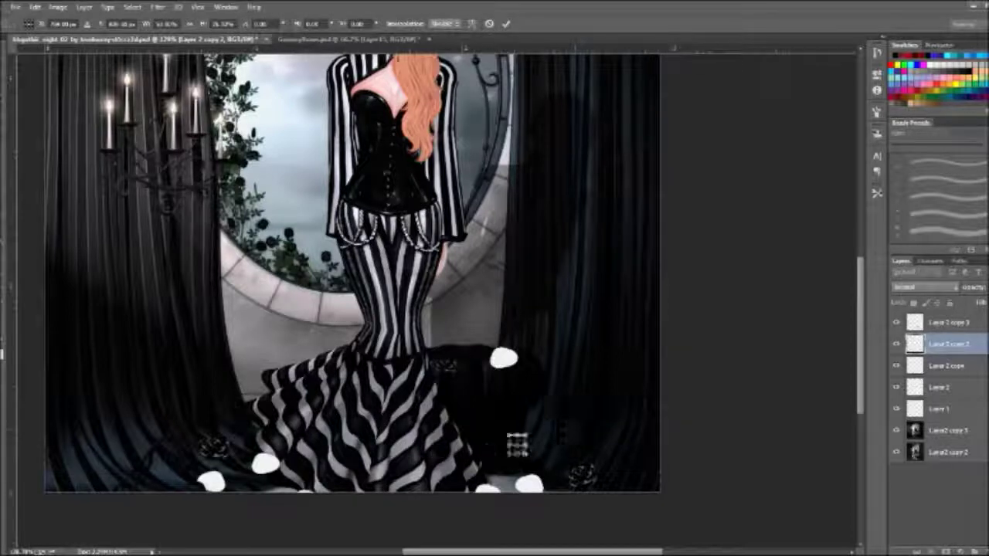
key(Escape)
Step: Duplicate the smallest left black rose and place the copy beside the white petals right of the skirt's hem
click(58, 7)
mouse_move(84, 7)
click(100, 46)
click(595, 172)
key(ctrl+t)
drag(174, 482, 506, 468)
click(472, 23)
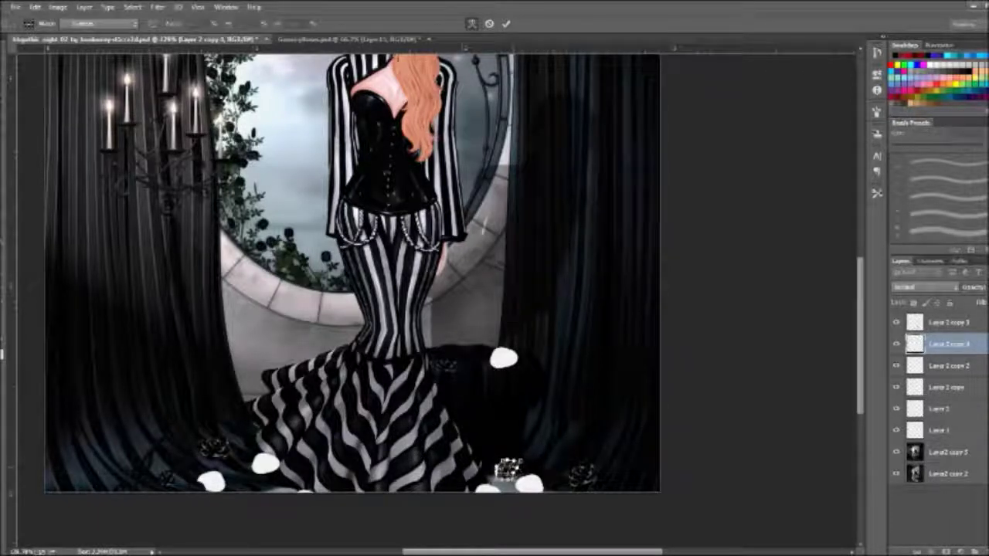
click(506, 24)
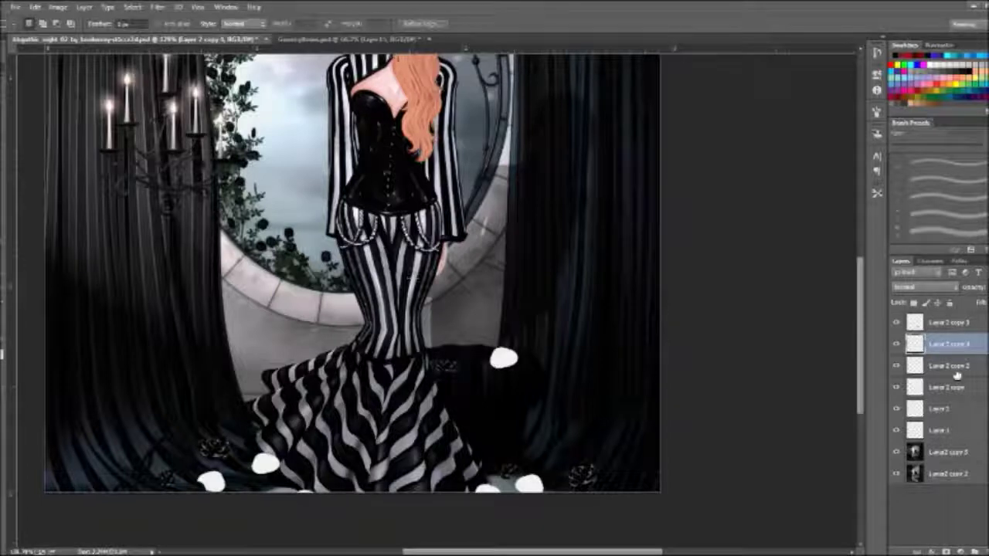
Step: Duplicate the Layer 2 copy rose, scale it down and place it near the scene's lower right edge
click(938, 387)
click(84, 7)
click(99, 45)
click(599, 178)
key(ctrl+t)
drag(211, 446, 644, 439)
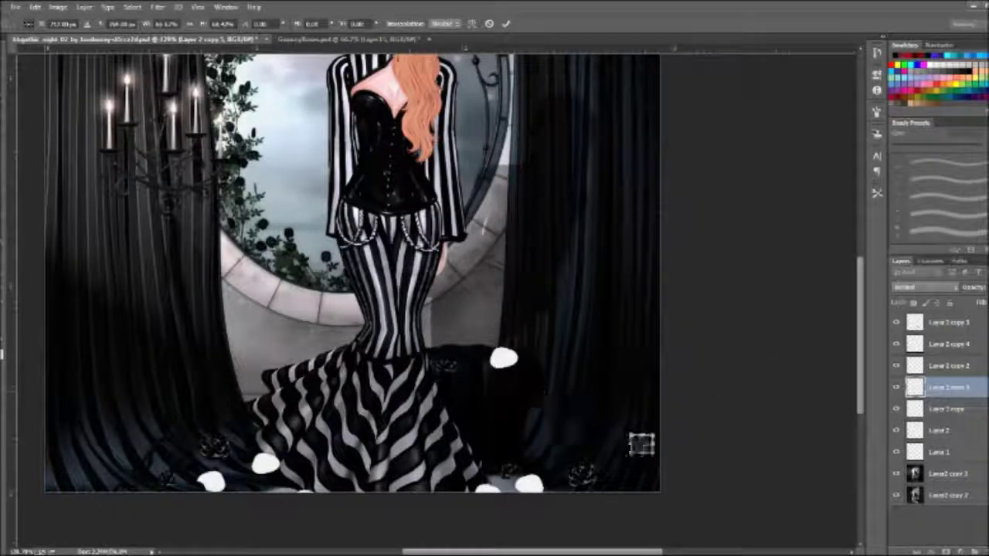
click(506, 24)
Step: Copy the white petal on the black train to a new layer and place it near the scene's lower left corner
click(938, 452)
drag(487, 346, 536, 389)
key(ctrl+j)
key(ctrl+t)
drag(504, 359, 96, 473)
click(506, 23)
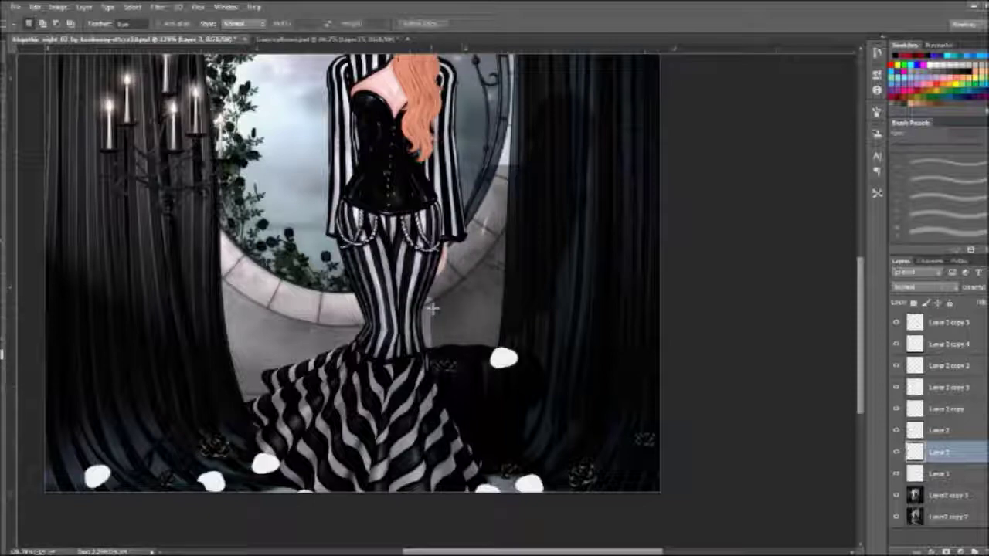
Step: Hide the two background layers, merge all visible petal and rose layers, and show the backgrounds again
click(896, 495)
click(897, 517)
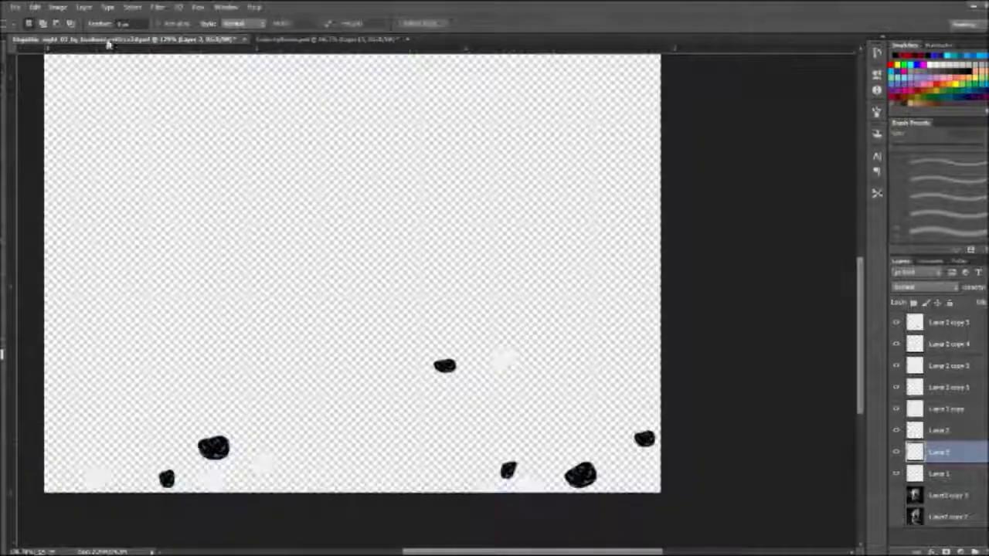
click(84, 7)
click(165, 454)
click(896, 344)
click(896, 365)
Step: Apply a Deep Blue photo filter to the merged petal and rose layer
click(83, 7)
mouse_move(58, 7)
mouse_move(93, 41)
click(232, 126)
click(757, 136)
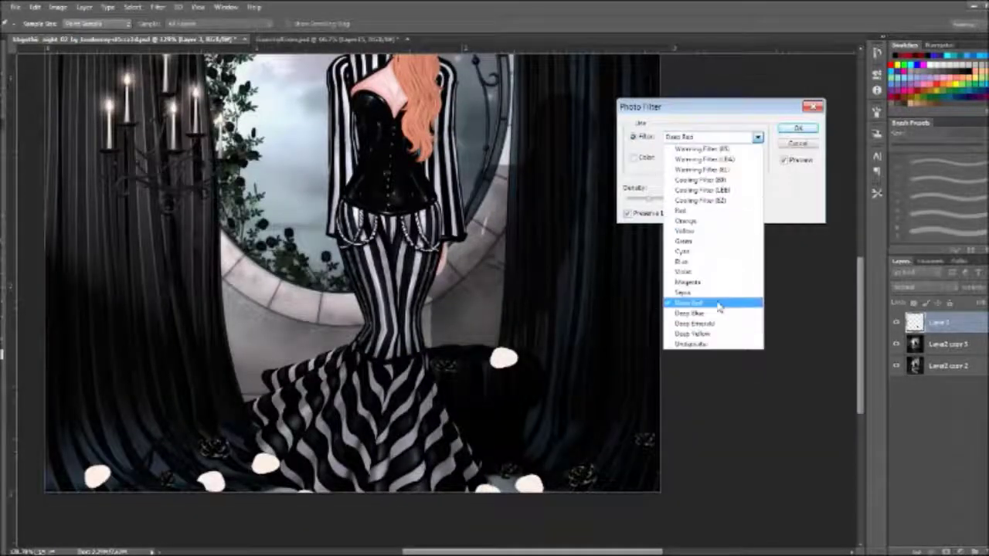
click(731, 312)
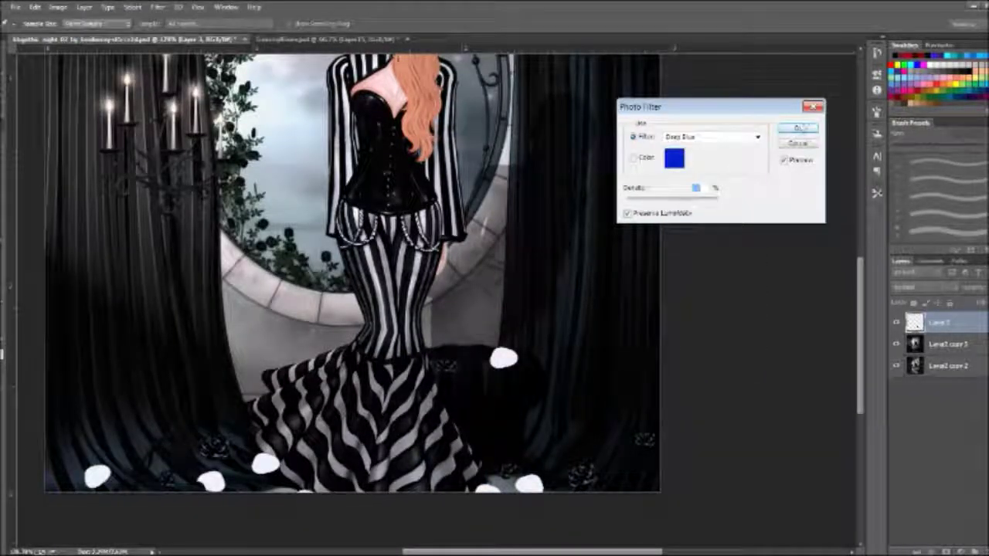
click(799, 128)
Step: Save the gothic night document
click(84, 7)
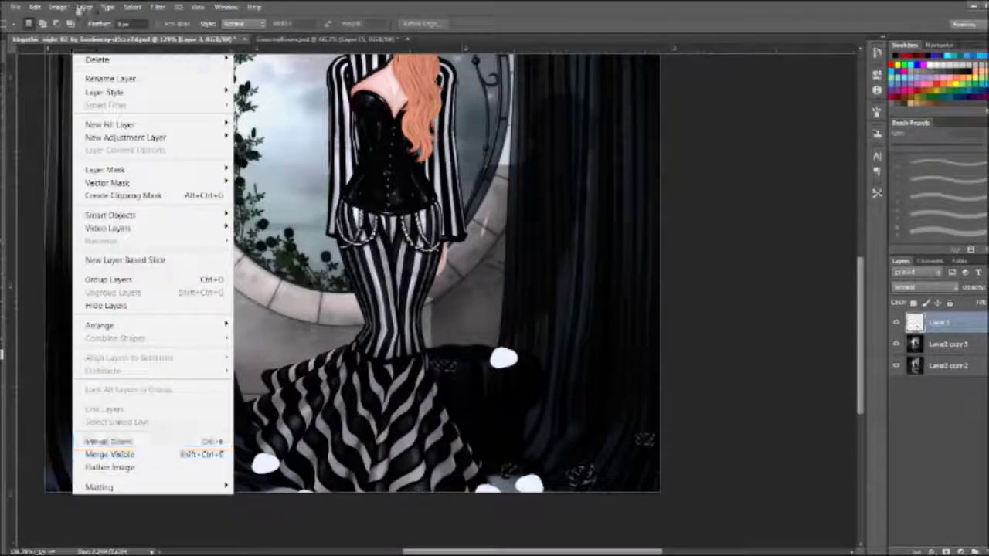
mouse_move(16, 7)
click(77, 157)
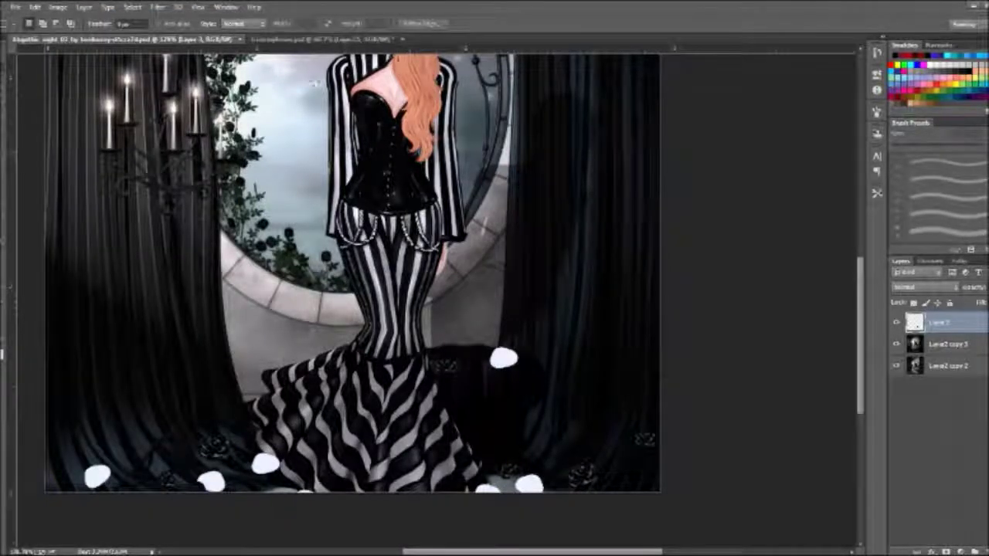
Step: Copy the dark red rose from Layer1 of GummyRoses.psd and paste it into the gothic night scene
click(320, 39)
scroll(924, 406, down, 5)
click(938, 515)
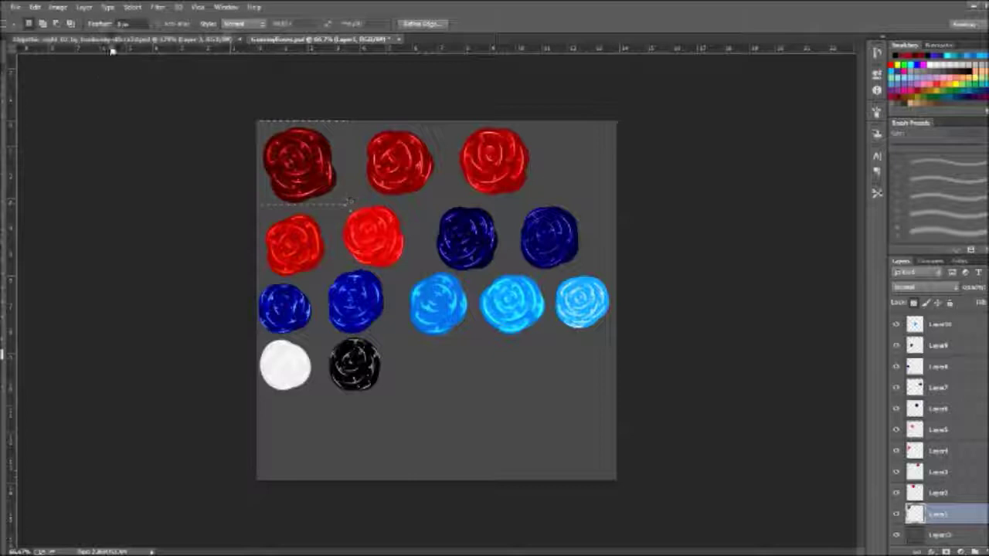
click(128, 39)
key(ctrl+v)
Step: Scale the pasted red rose down over the skirt and warp it slightly out of shape
key(ctrl+t)
drag(507, 228, 418, 323)
click(473, 25)
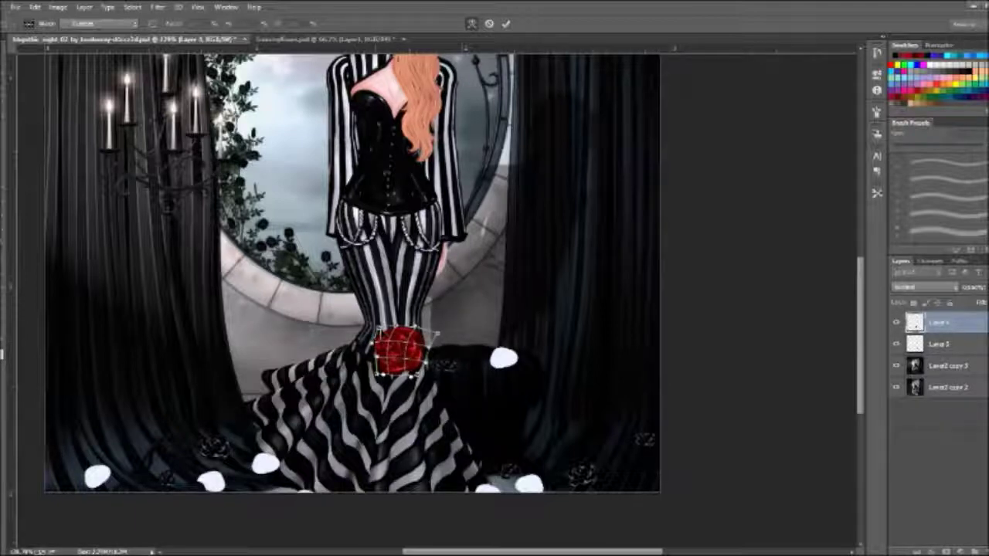
click(506, 23)
Step: Shrink and rotate the red rose and place it at the foot of the right curtain
key(ctrl+t)
drag(378, 326, 397, 337)
drag(438, 384, 544, 438)
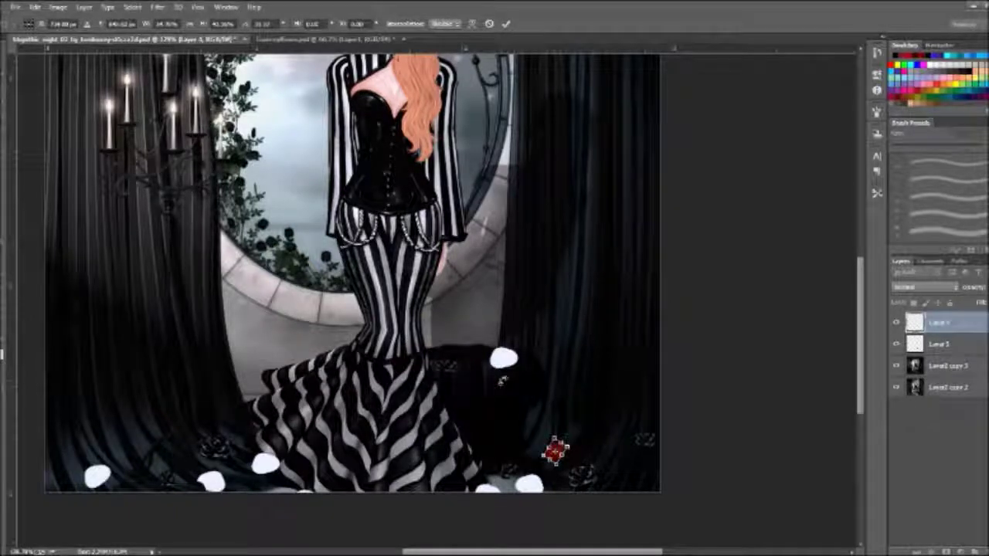
click(505, 23)
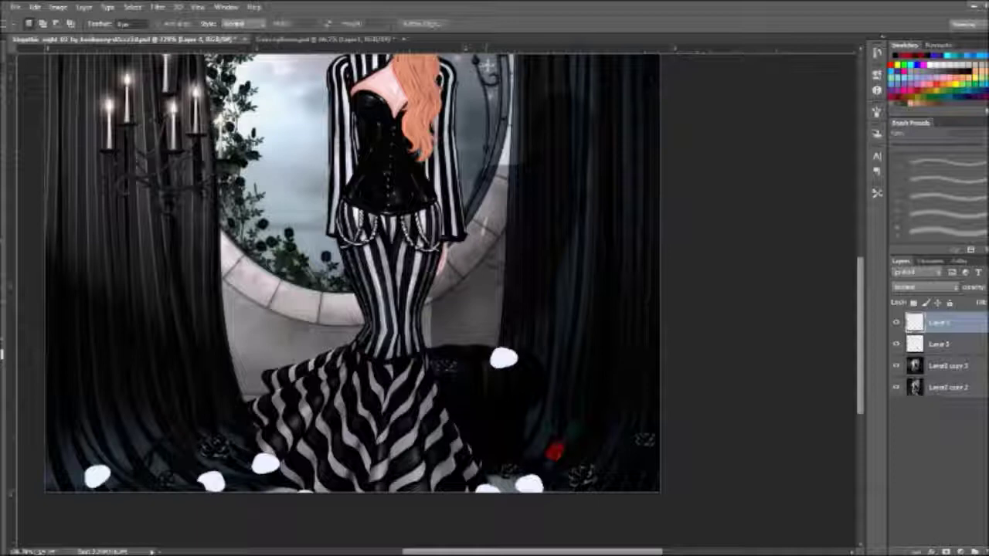
Step: Duplicate the small red rose and place the copy at the skirt's lower left hem
click(83, 7)
click(96, 44)
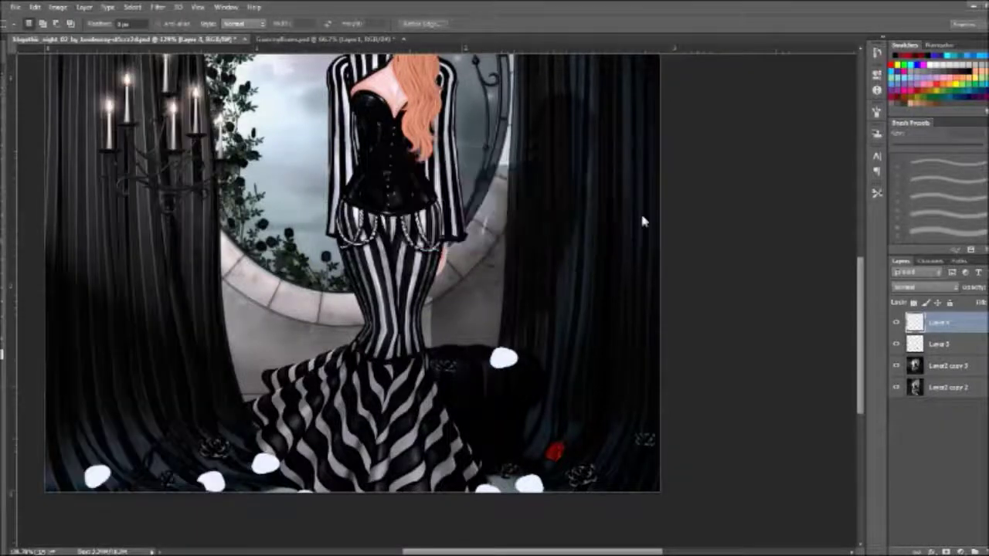
key(Return)
key(ctrl+t)
drag(553, 453, 284, 483)
click(505, 23)
Step: Duplicate the red rose again and place the copy on the left curtain above the lower left white petal
click(84, 7)
click(97, 44)
key(Return)
key(ctrl+t)
drag(284, 483, 126, 453)
click(505, 23)
Step: Duplicate the small red rose and place the copy at the foot of the right curtain, in the scene's lower right corner
click(83, 6)
click(97, 44)
click(605, 176)
key(ctrl+t)
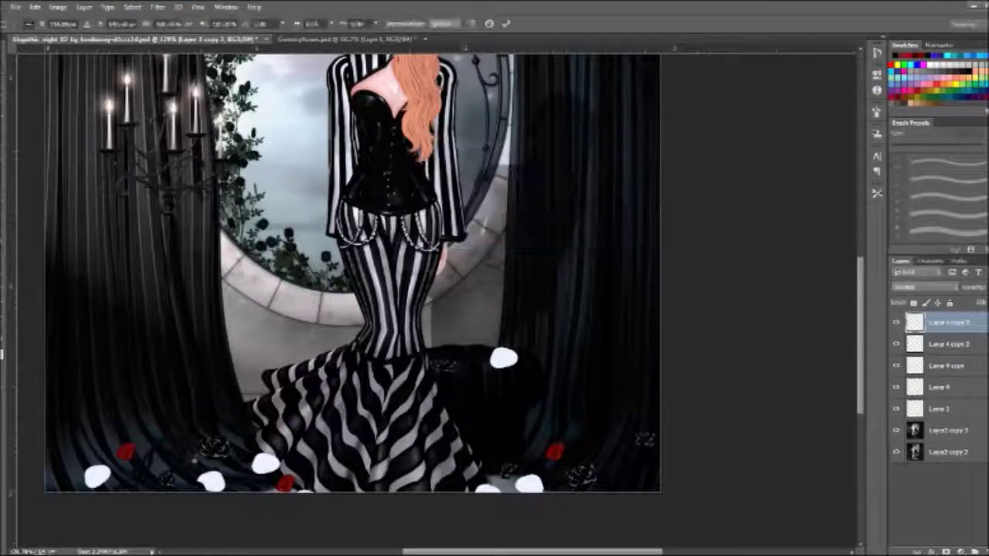
drag(127, 454, 645, 483)
click(505, 23)
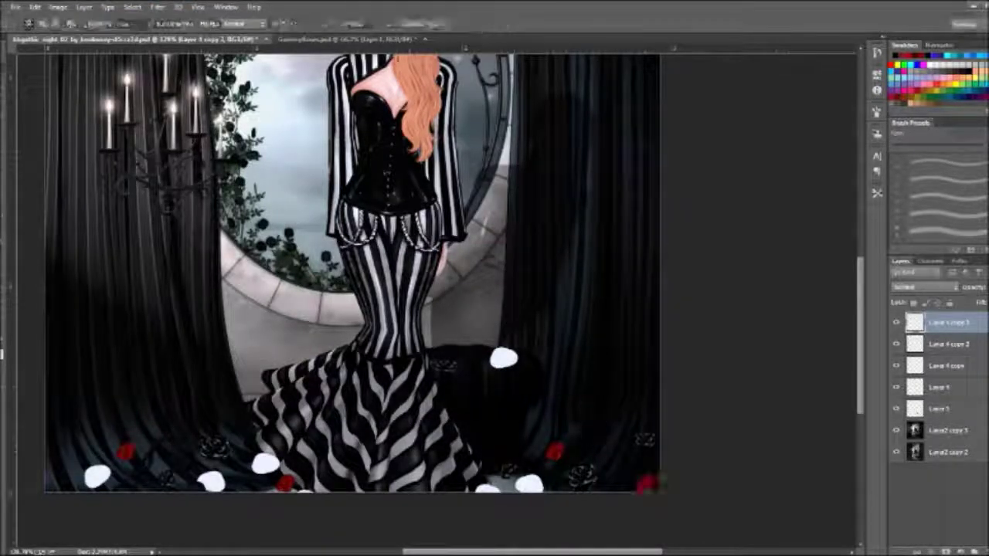
Step: Duplicate the red rose layer from the scene's lower right corner once more
click(84, 7)
click(97, 44)
click(589, 163)
key(ctrl+t)
drag(645, 483, 474, 349)
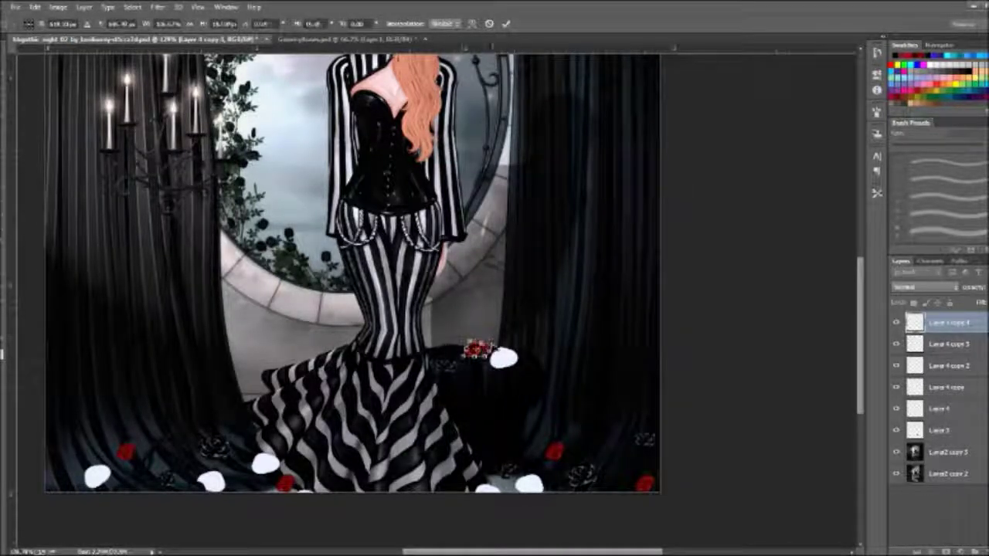
click(505, 23)
key(ctrl+z)
Step: Move the new red rose copy onto the black draped seat, just below and beside the white rose
key(ctrl+t)
drag(645, 483, 468, 377)
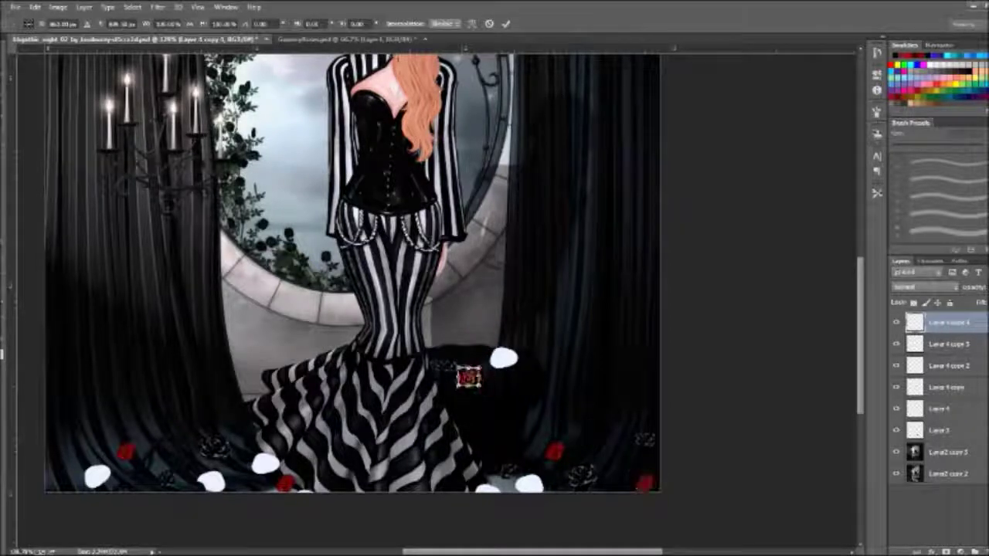
click(506, 23)
Step: Duplicate the red rose again and place the copy at the skirt's left edge, above the black rose and white rose
click(84, 7)
click(114, 46)
click(592, 173)
key(ctrl+t)
drag(468, 376, 245, 430)
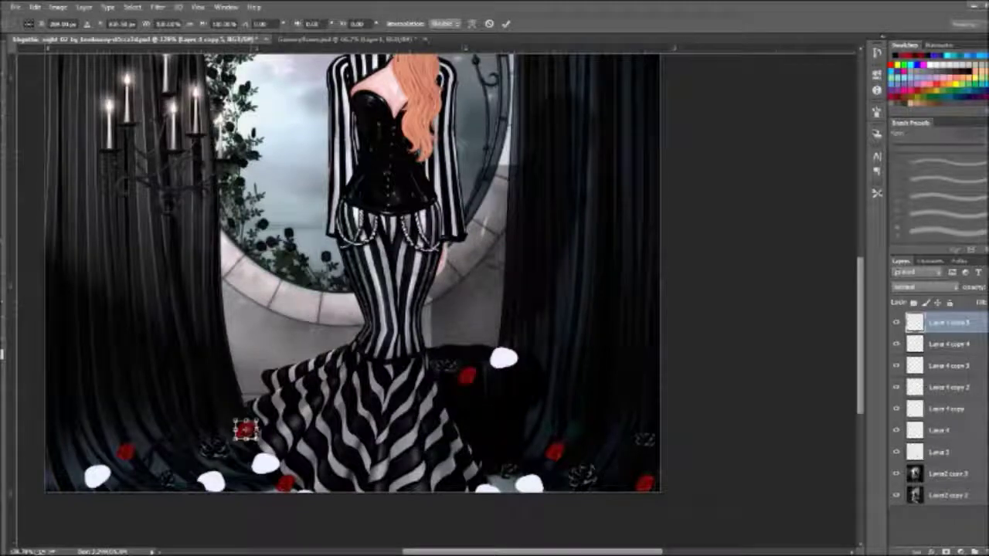
click(506, 23)
Step: Merge all the rose layers into one while the two scene layers are hidden, and show the scene layers again
click(896, 474)
click(897, 495)
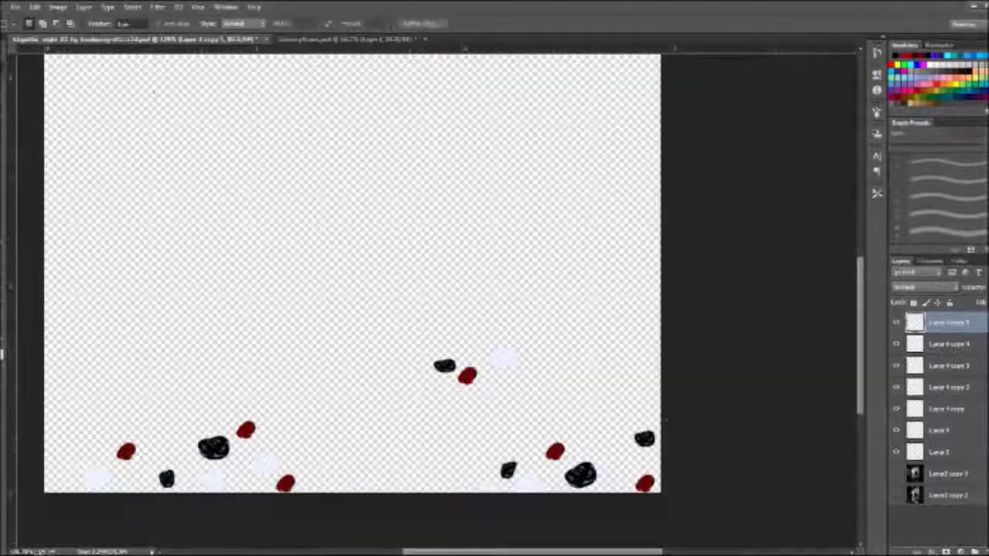
click(84, 7)
click(110, 454)
click(154, 513)
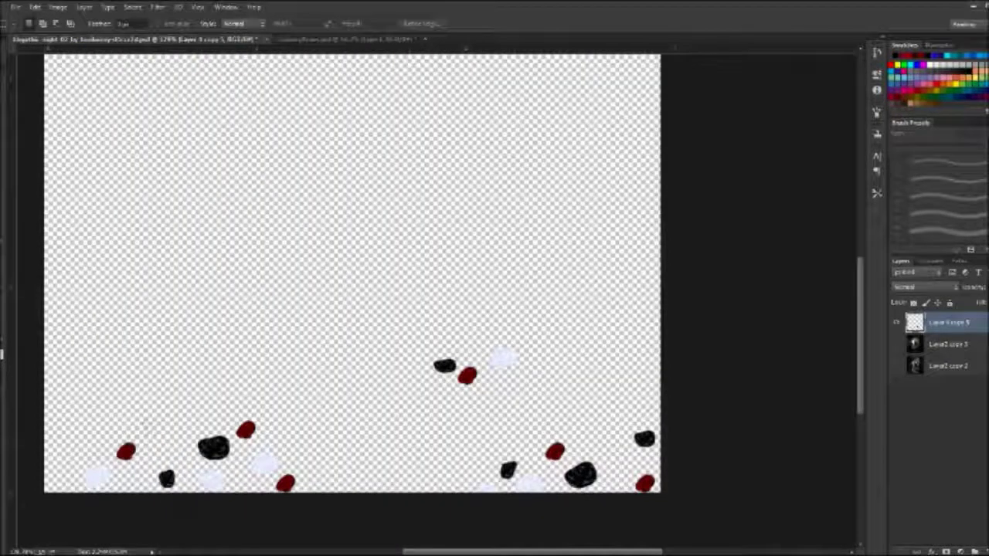
click(897, 365)
click(896, 344)
click(15, 7)
click(66, 170)
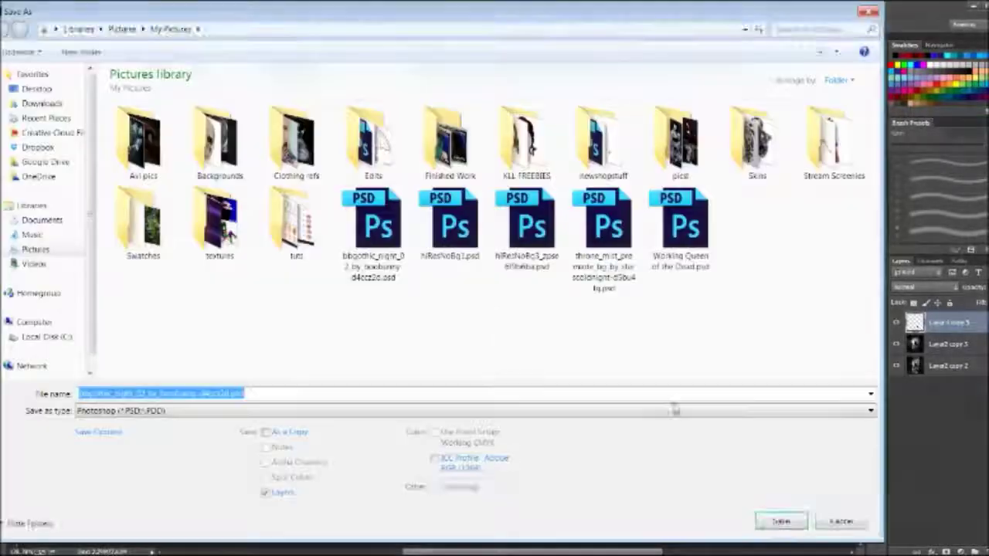
click(840, 522)
Step: Save the gothic scene and close the GummyRoses document without saving its changes
click(16, 8)
click(54, 175)
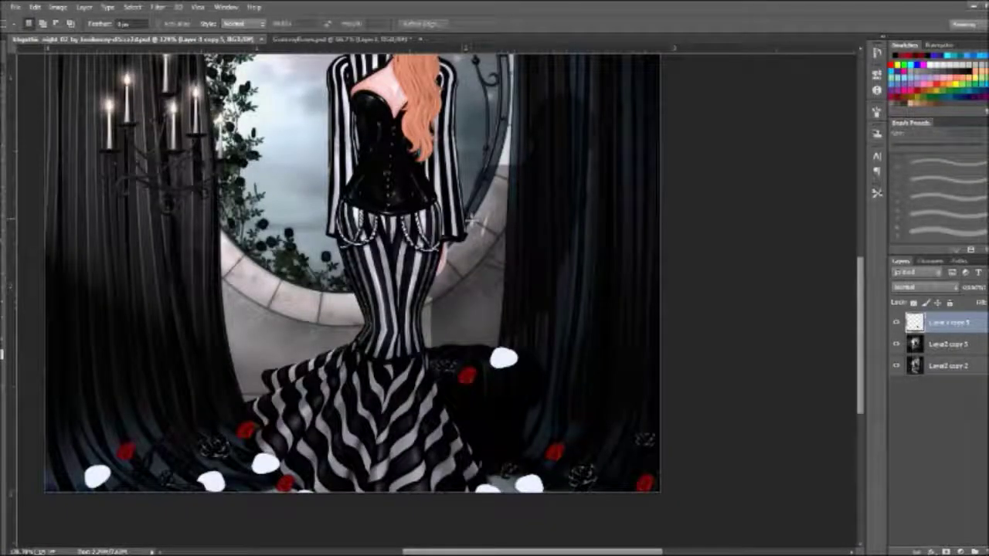
click(421, 40)
key(n)
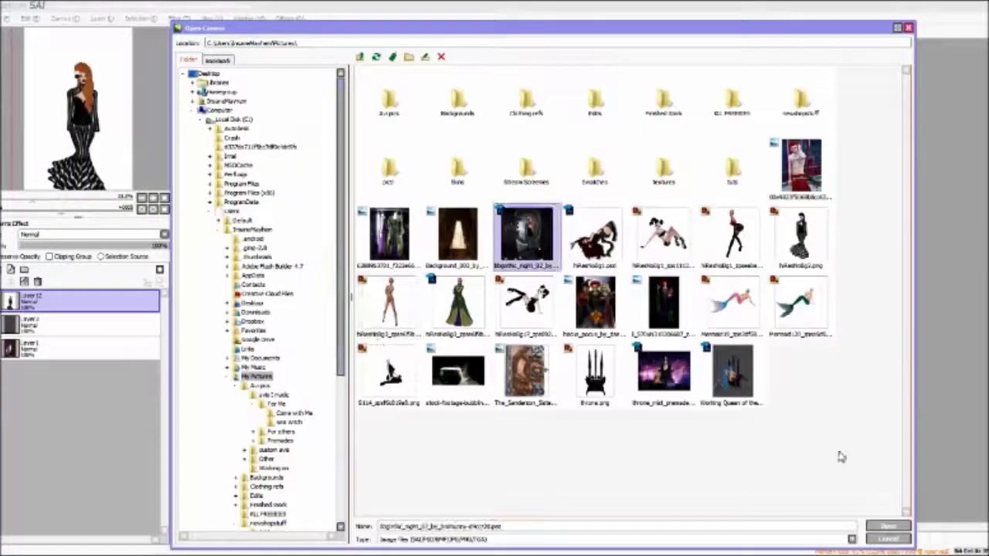
Step: Switch to PaintTool SAI and open the saved bbgothic_night_02 PSD for painting
click(889, 526)
click(193, 148)
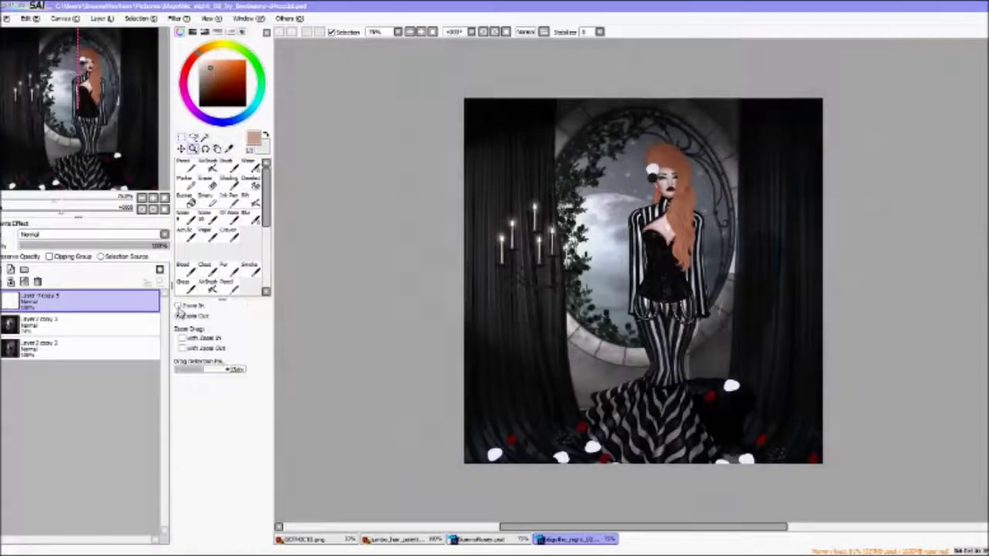
click(671, 433)
Step: On a new layer, pencil small loose black and white petals near the floor roses, on the draped seat and on the skirt
click(11, 269)
click(201, 105)
click(190, 166)
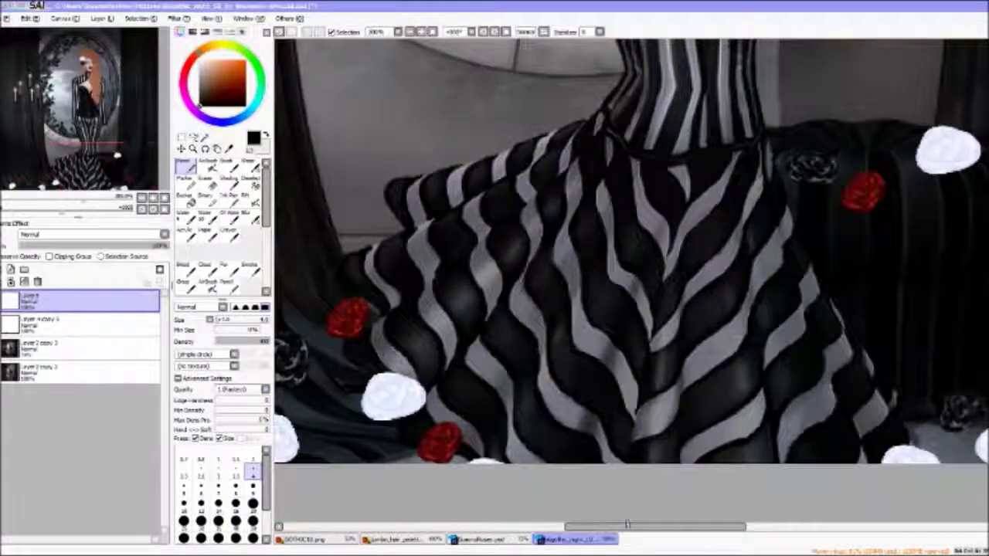
drag(661, 527, 744, 527)
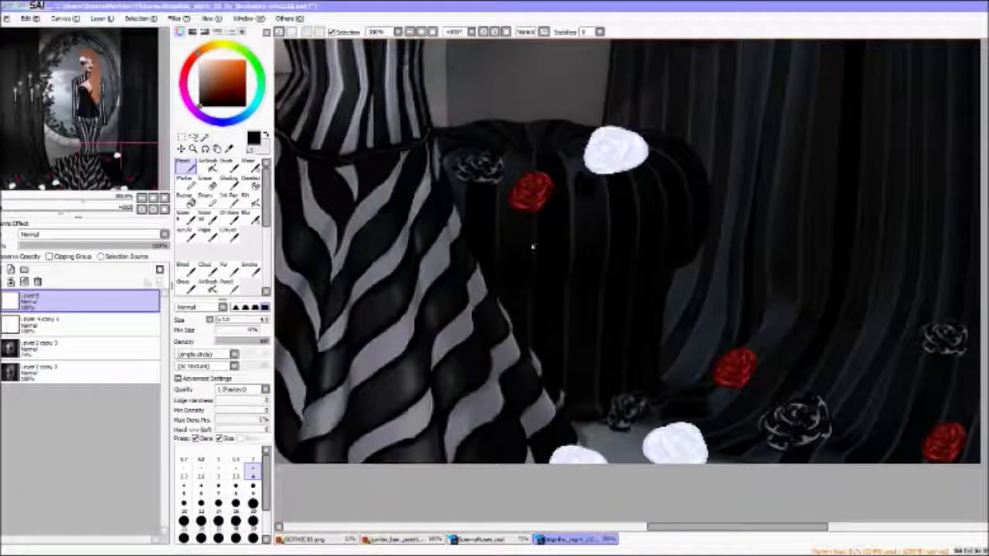
drag(616, 444, 624, 446)
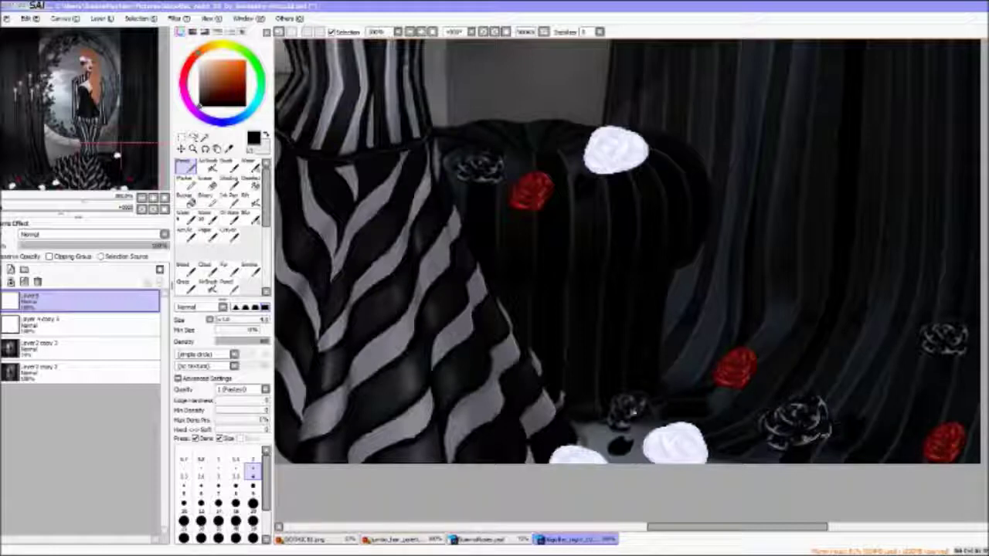
right_click(664, 455)
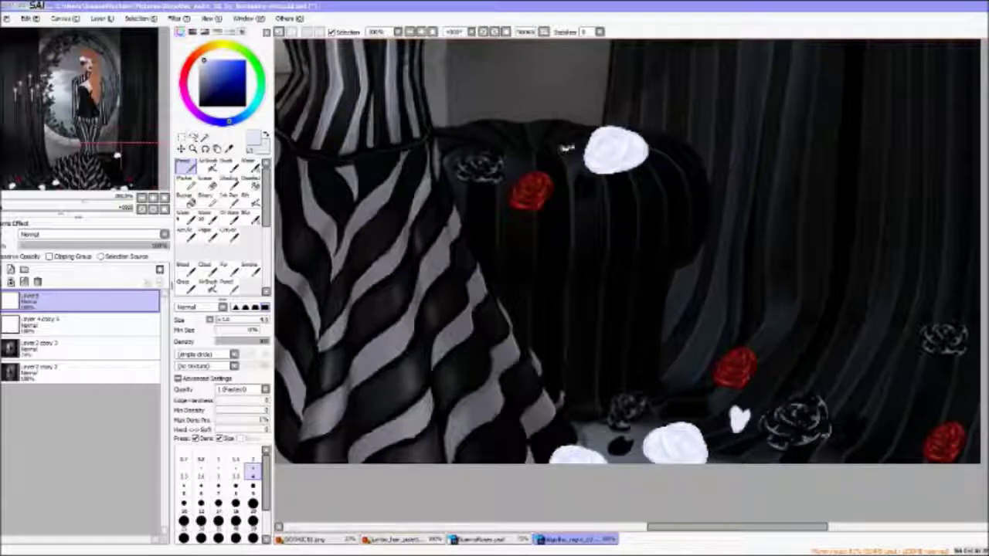
drag(723, 528, 592, 528)
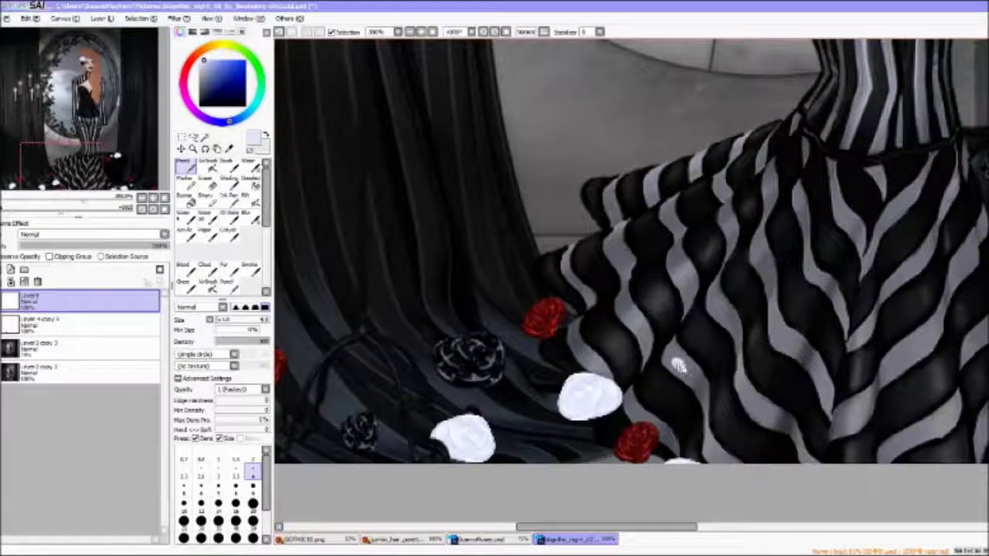
click(107, 18)
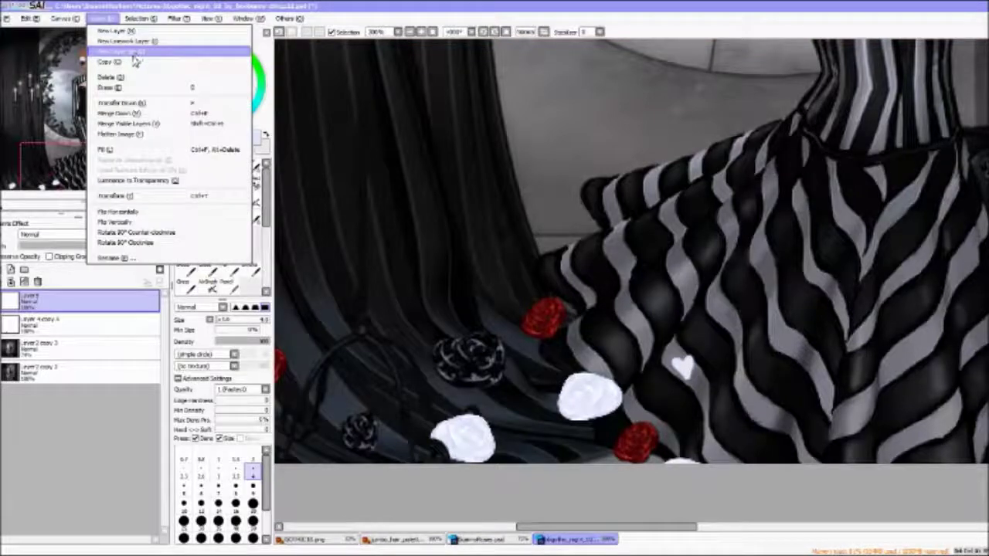
click(143, 123)
key(ctrl+z)
Step: Place more small white heart-shaped petals on the left curtain and on the lower striped skirt
click(104, 19)
click(132, 76)
key(ctrl+t)
click(233, 421)
drag(977, 319, 495, 388)
drag(653, 527, 596, 527)
click(209, 360)
scroll(534, 382, down, 3)
drag(416, 355, 463, 239)
drag(784, 295, 687, 306)
drag(632, 527, 696, 532)
drag(765, 365, 853, 298)
click(193, 381)
Step: Set the top layer's blend mode to Luminosity and draw fine white highlights on the loose petals with a 0.7 pencil
scroll(587, 232, up, 3)
click(56, 236)
click(48, 280)
click(184, 455)
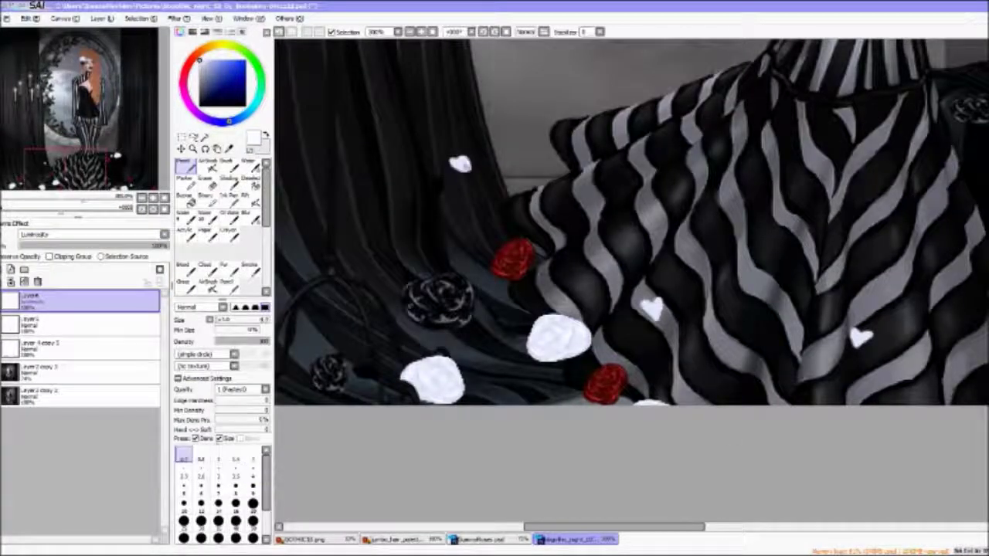
scroll(651, 516, left, 4)
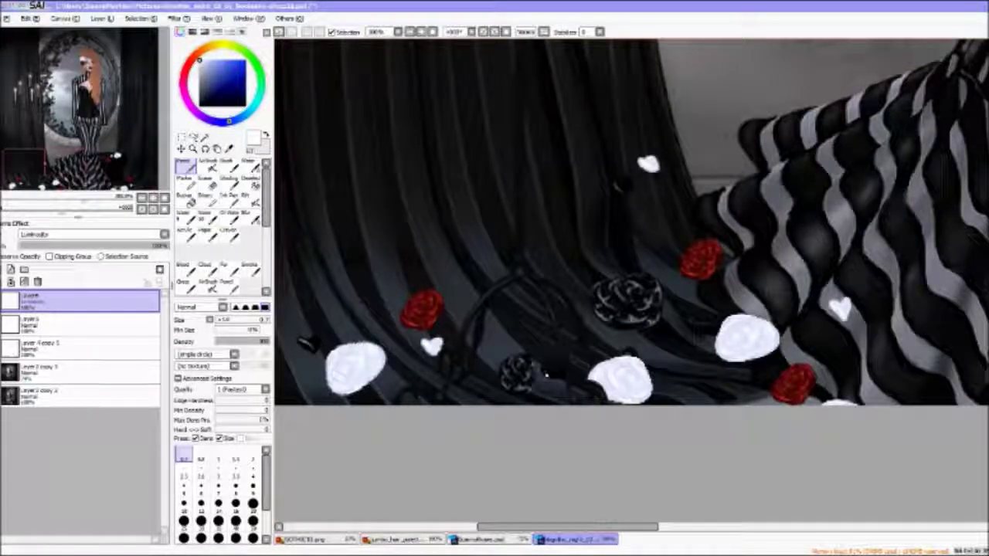
scroll(546, 374, right, 10)
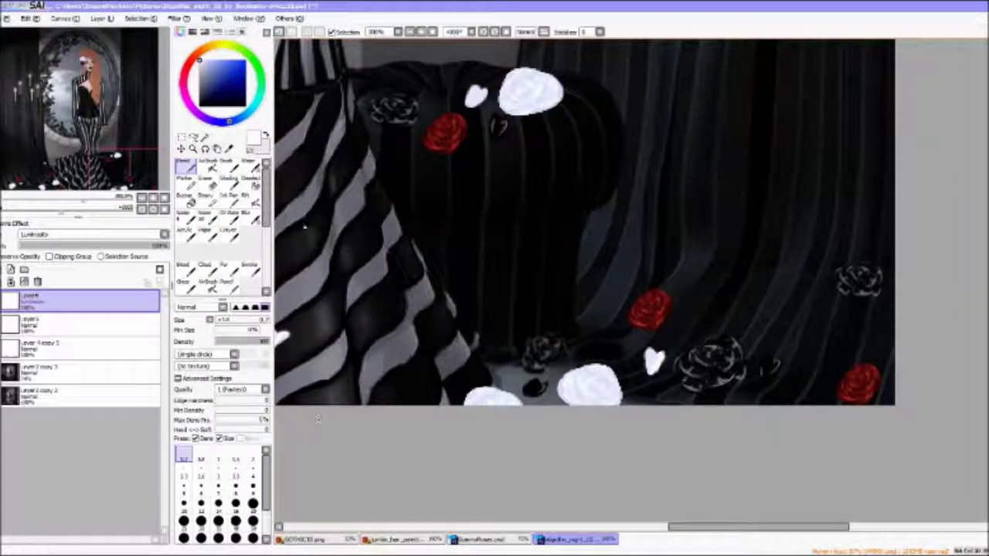
Step: Sample the rose's dark red and brush small red petals on the seat and floor at both sides, on the layer below
alt+click(445, 135)
click(85, 325)
key(b)
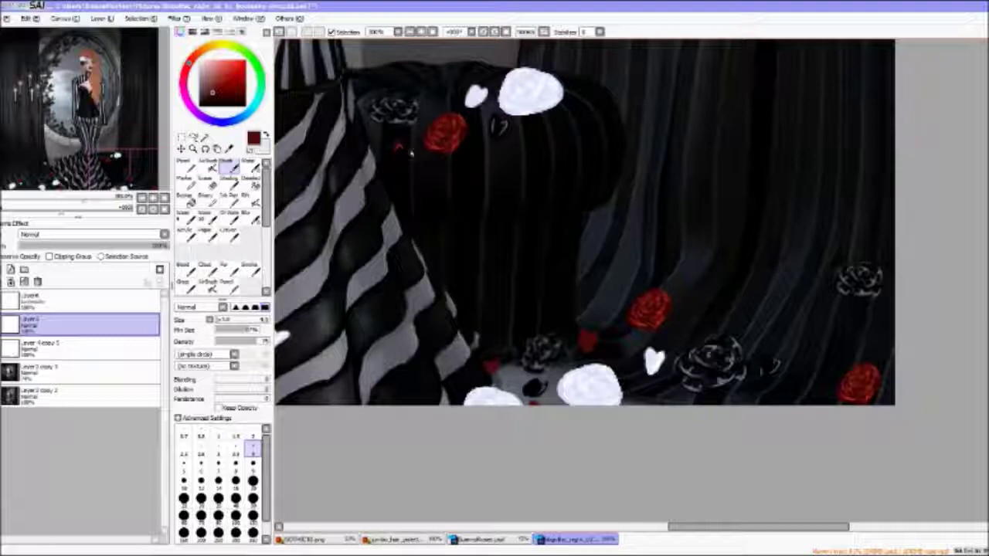
drag(699, 525, 543, 523)
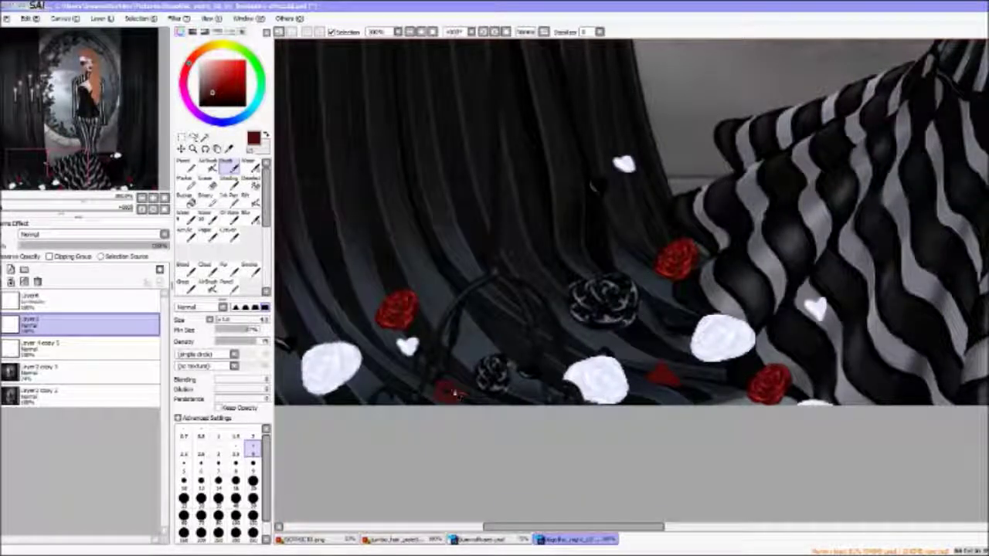
Step: Pencil fine white highlights onto the red petals at both sides of the skirt, on the top Luminosity layer
click(77, 301)
click(185, 166)
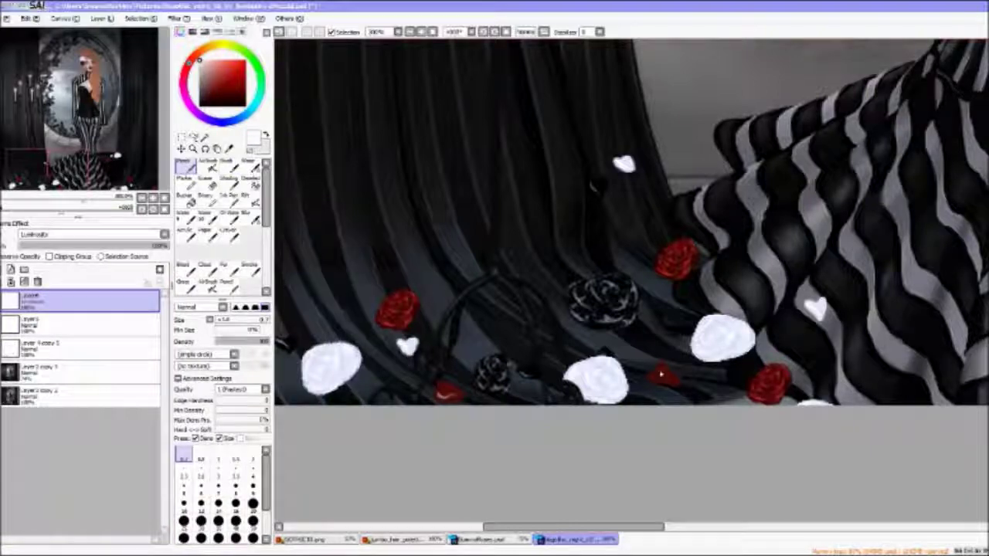
drag(646, 527, 817, 544)
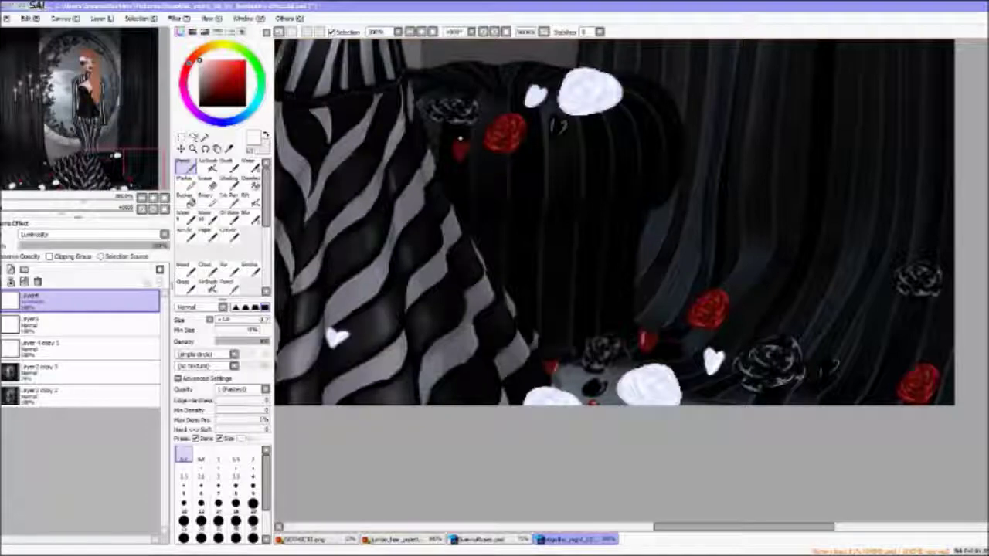
mouse_move(678, 529)
mouse_down()
mouse_move(559, 531)
mouse_move(663, 530)
mouse_up()
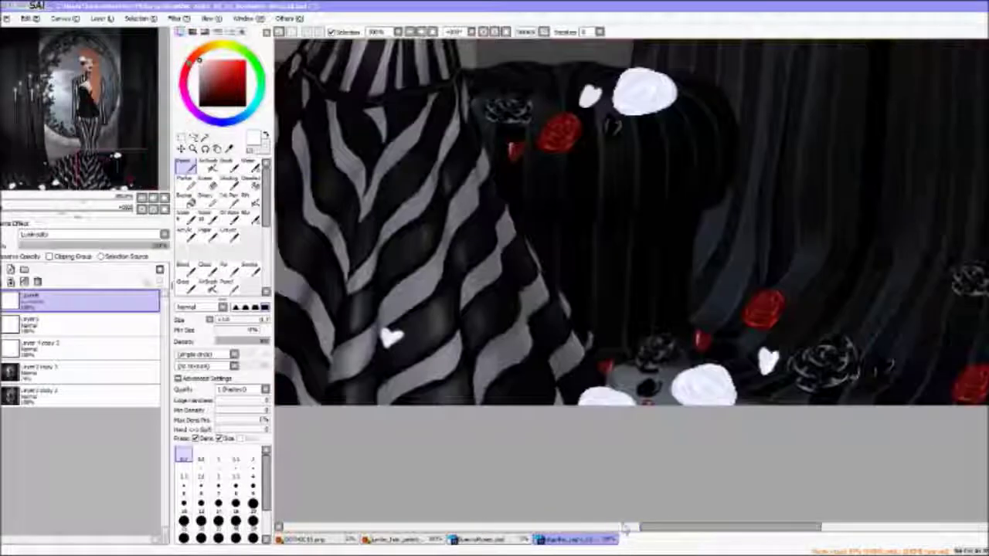
Step: Check the whole painted scene and save it to its PSD file
click(193, 148)
click(536, 318)
click(537, 318)
click(536, 317)
drag(986, 340, 985, 302)
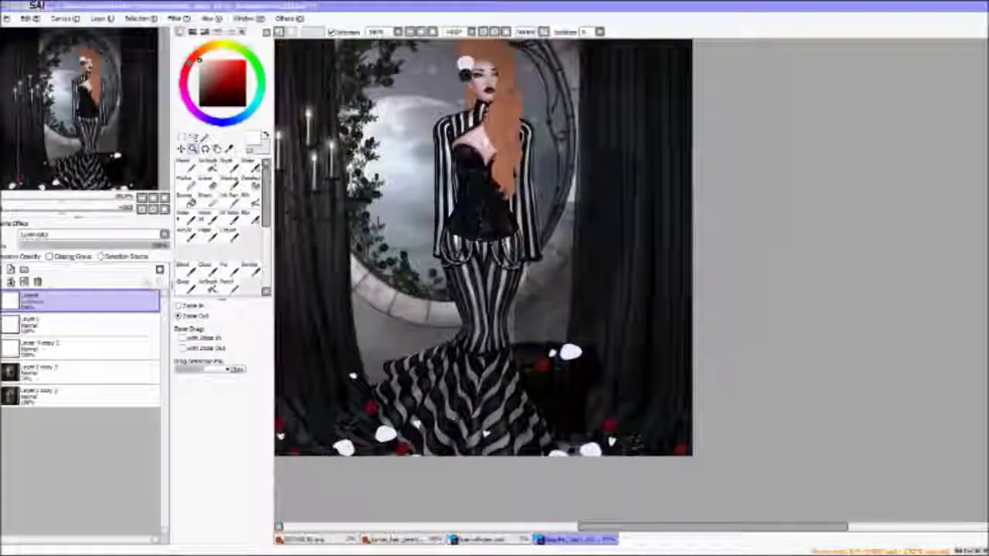
drag(695, 528, 642, 530)
drag(986, 302, 986, 286)
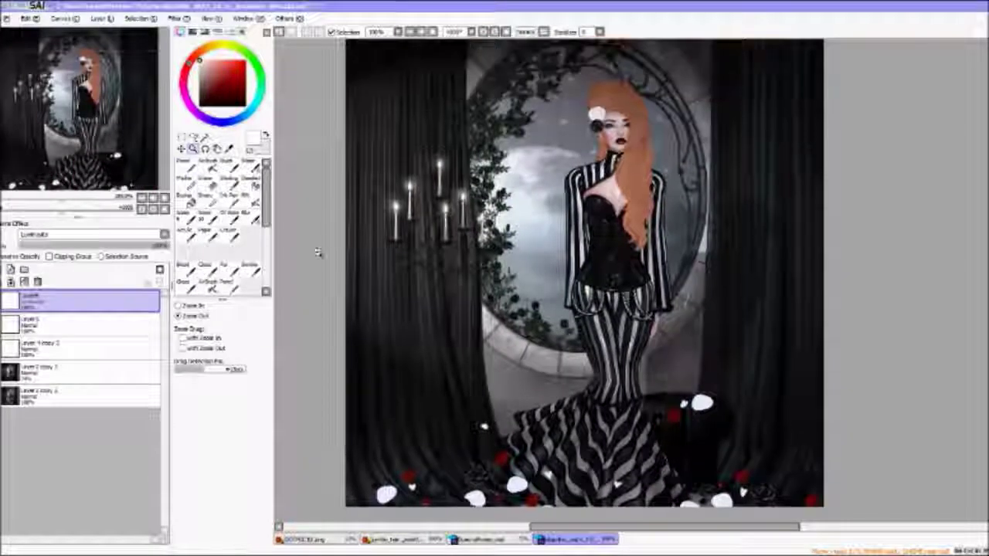
click(7, 19)
click(30, 80)
click(476, 259)
drag(986, 285, 986, 292)
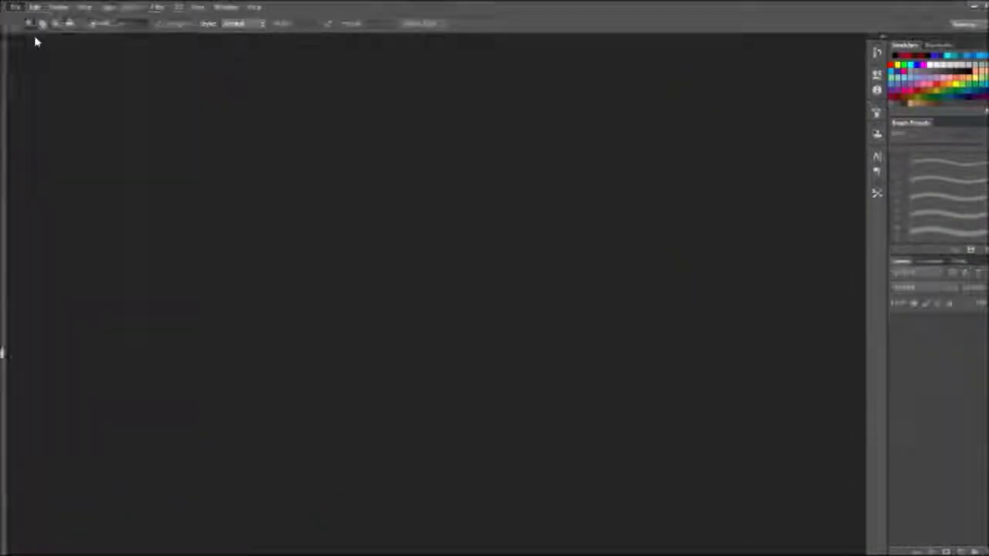
Step: Switch to Photoshop and reopen the saved bbgothic_night_02 PSD from the Pictures library
key(ctrl+o)
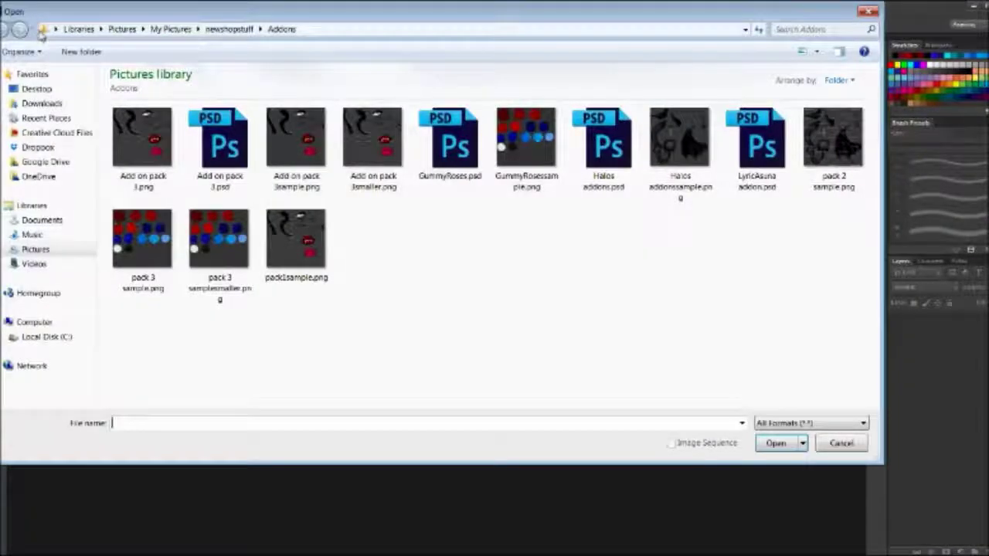
click(47, 250)
scroll(487, 255, down, 1)
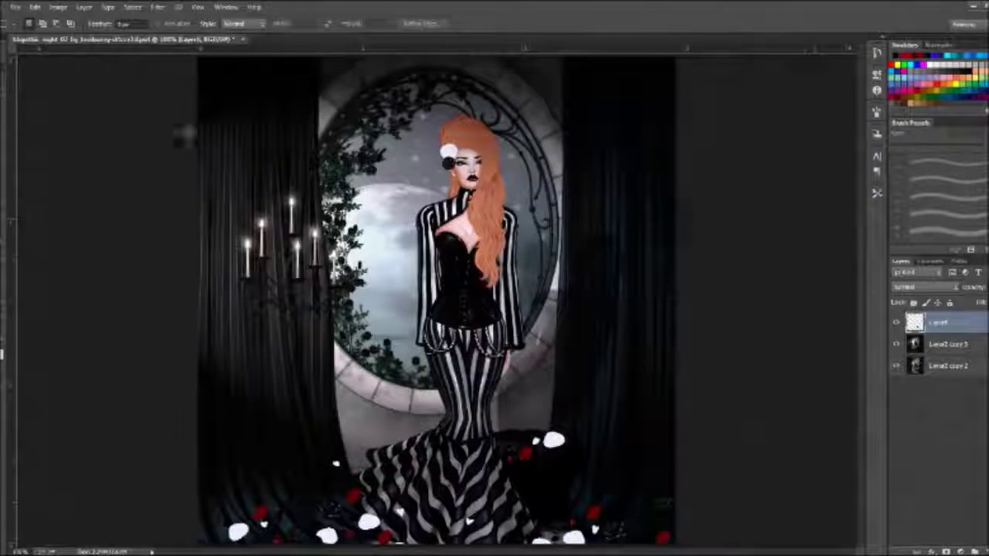
Step: Apply a Deep Blue photo filter to the merged roses and petals layer and save the document
click(58, 7)
mouse_move(83, 46)
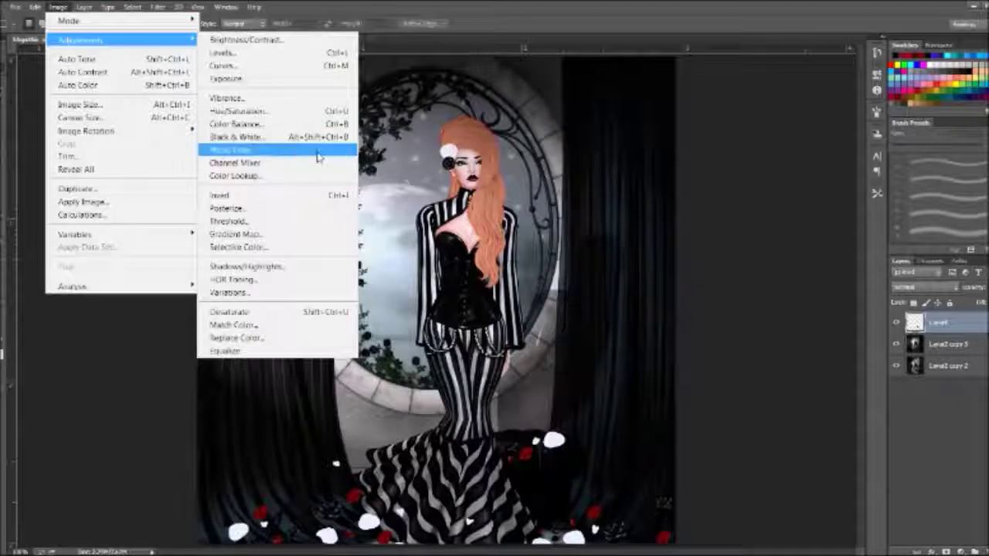
click(316, 156)
click(711, 137)
click(696, 323)
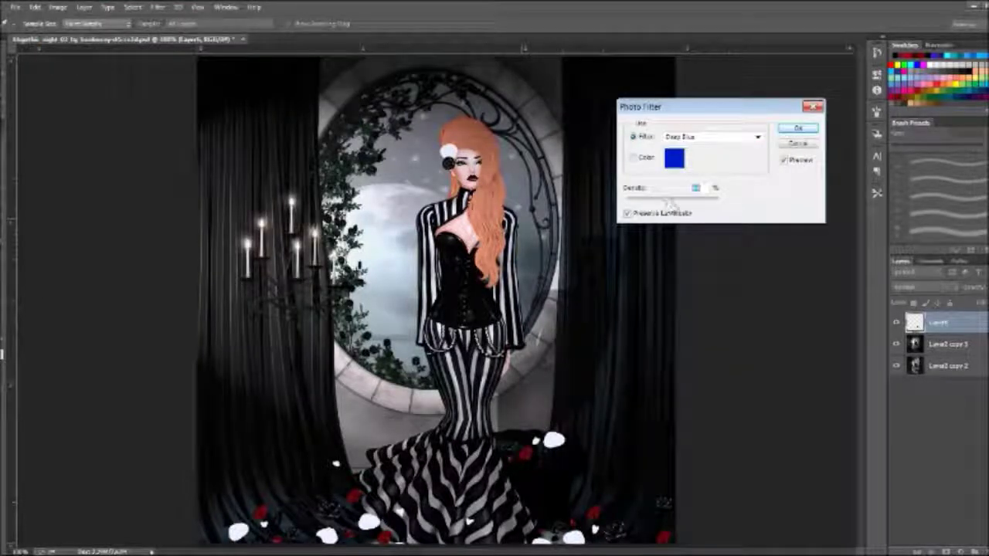
click(798, 128)
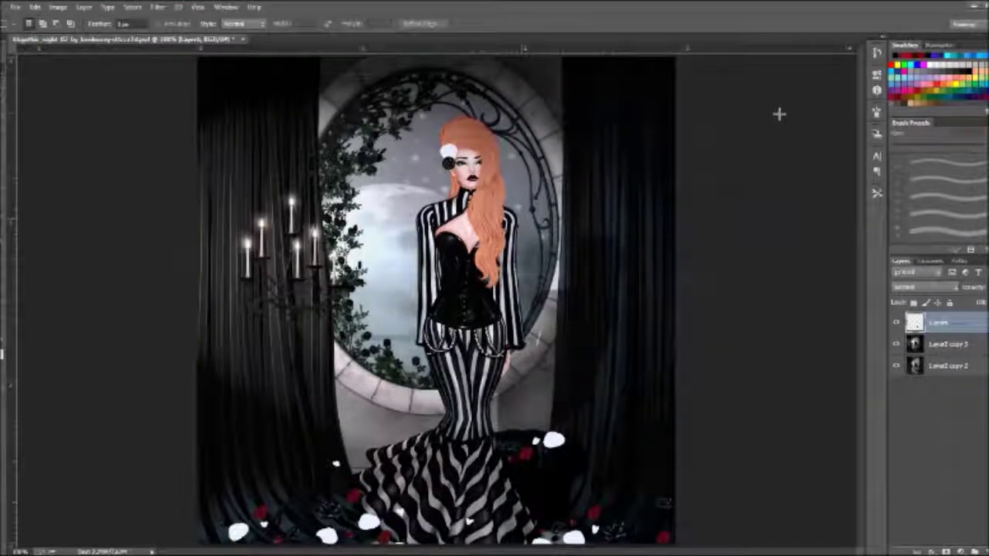
click(15, 7)
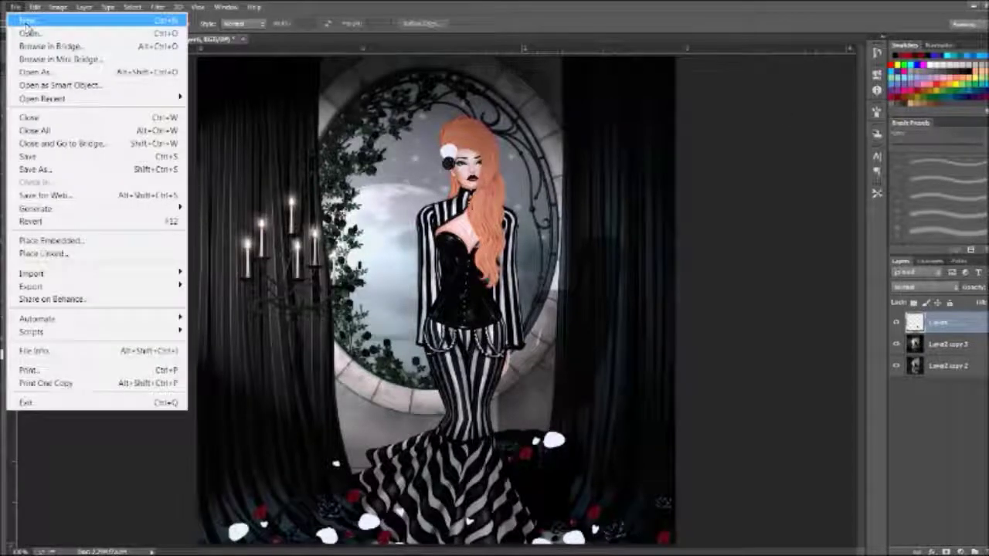
click(60, 156)
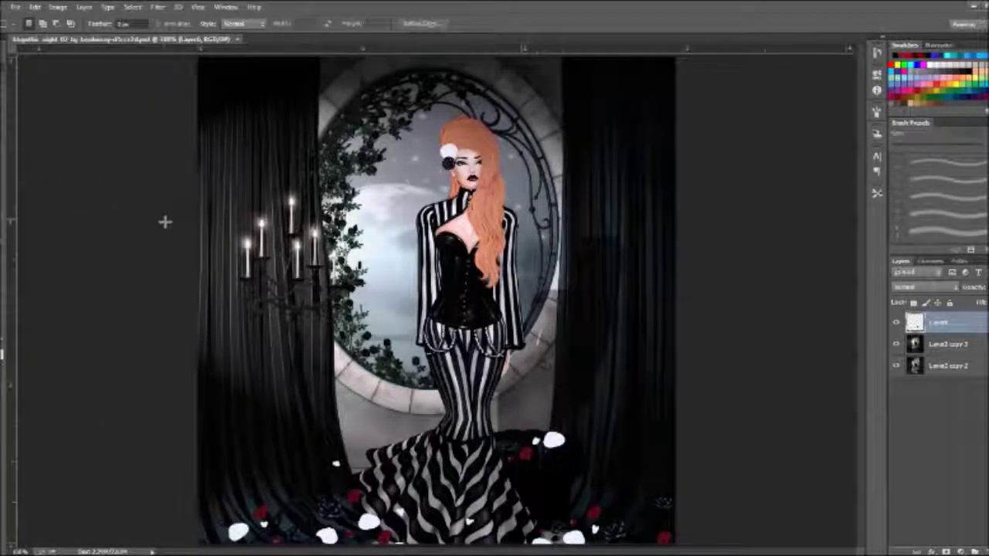